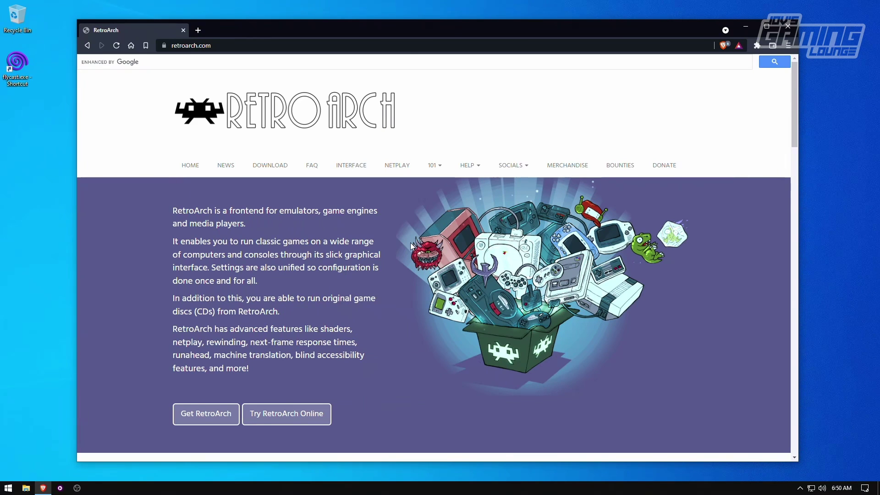
Download the 64-bit RetroArch 7z archive for Windows 11 / 10 / 8 / 7 and save it as RetroArch.7z in Downloads
click(219, 410)
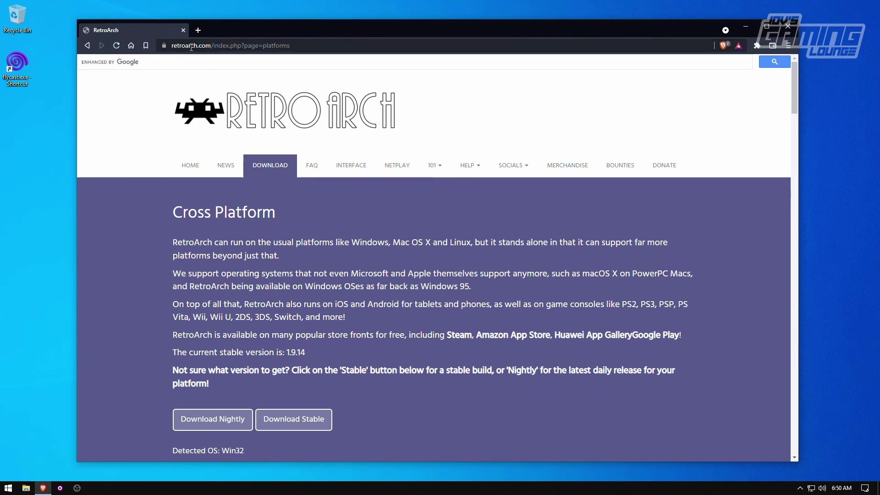
scroll(314, 220, down, 8)
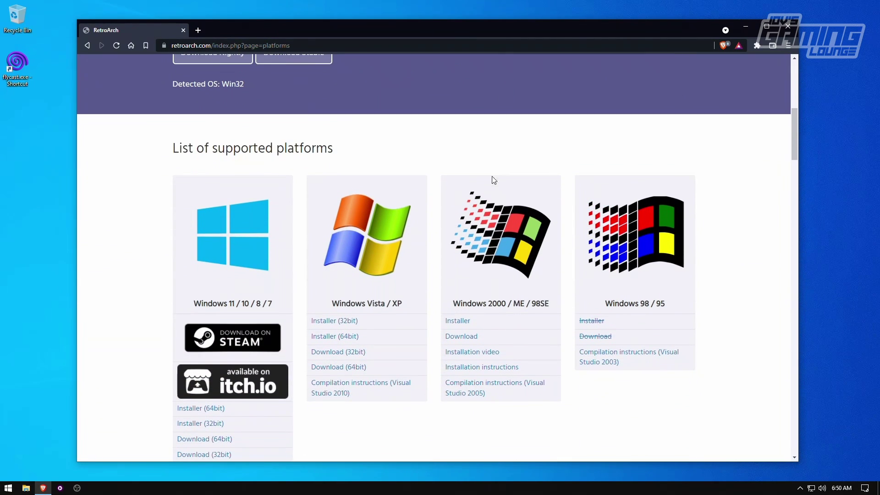
scroll(329, 118, down, 5)
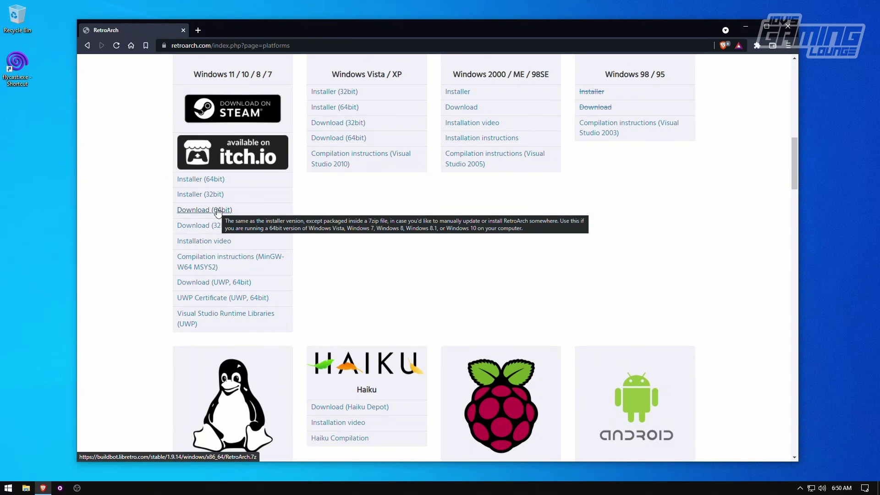
click(268, 221)
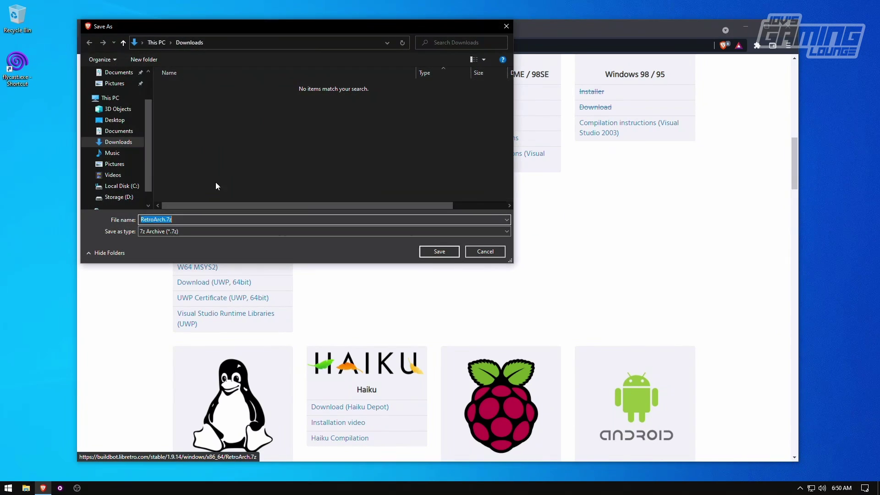
click(436, 250)
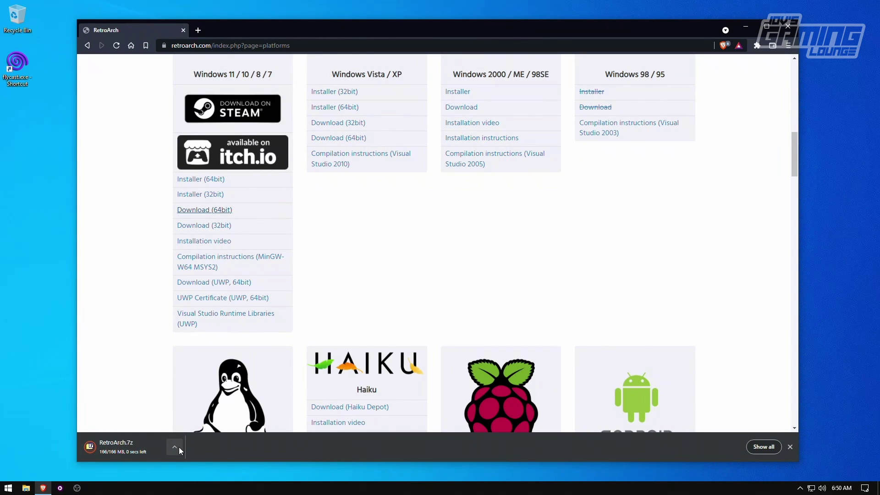
Show the downloaded RetroArch.7z in its folder and extract it in place with 7-Zip
click(178, 446)
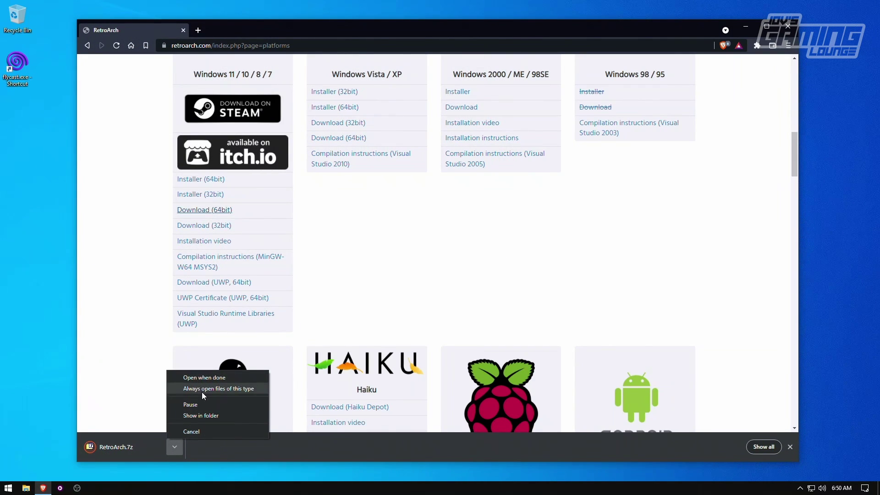
click(201, 415)
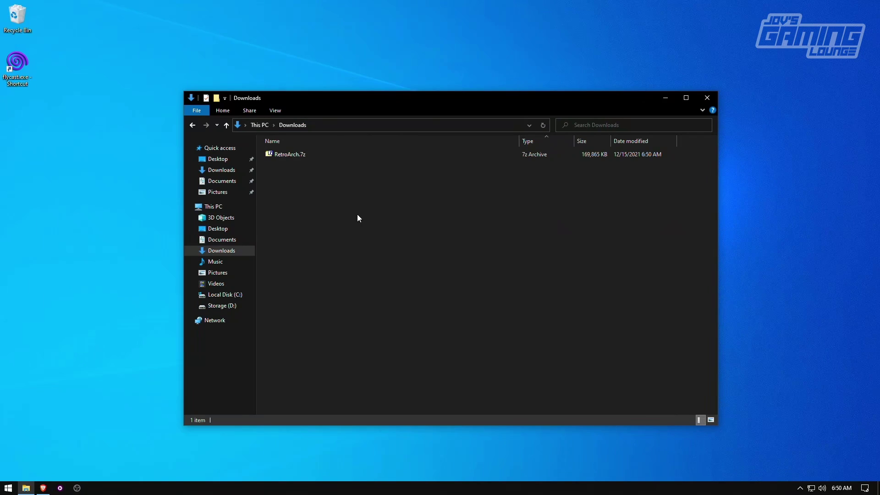
right_click(289, 156)
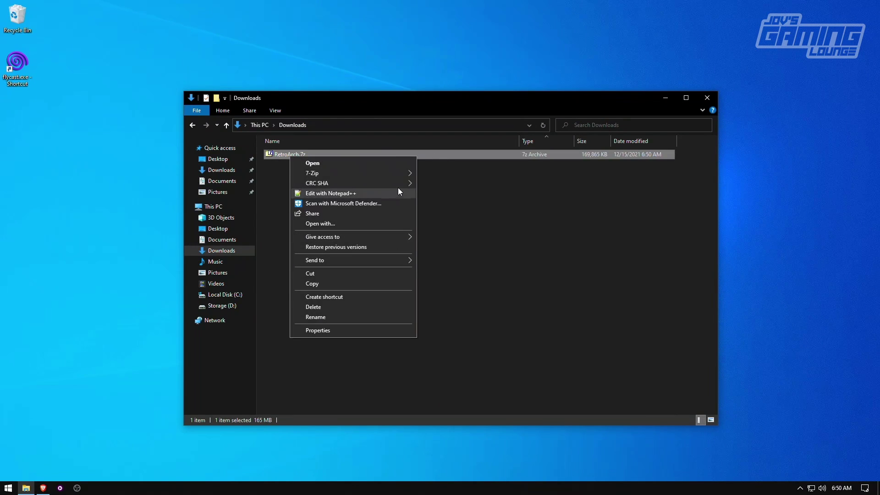
mouse_move(395, 173)
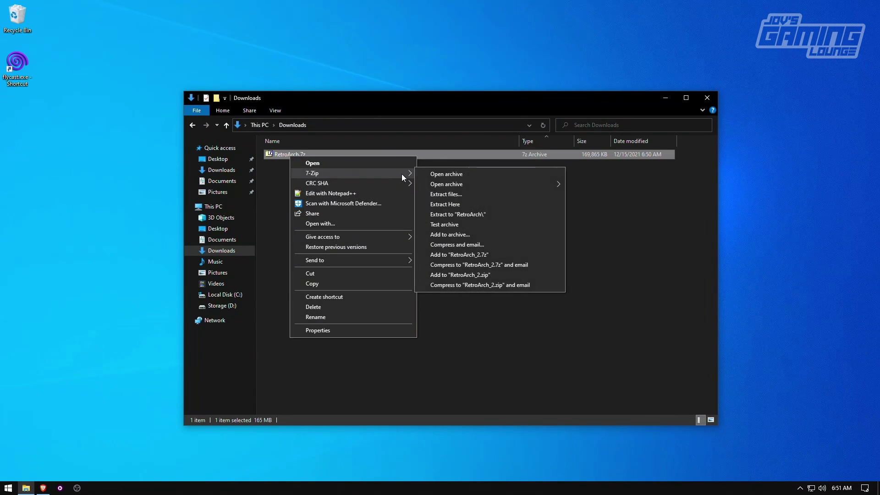
click(463, 205)
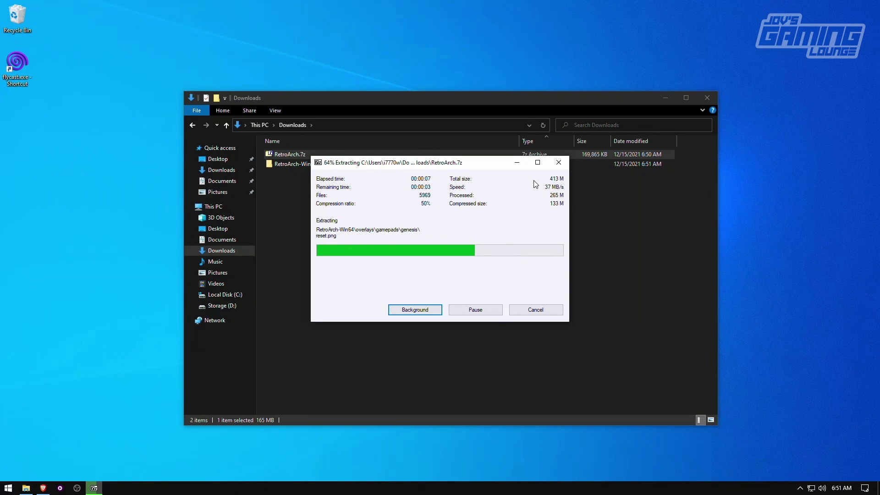
Rename the extracted RetroArch-Win64 folder as RetroArch
click(288, 163)
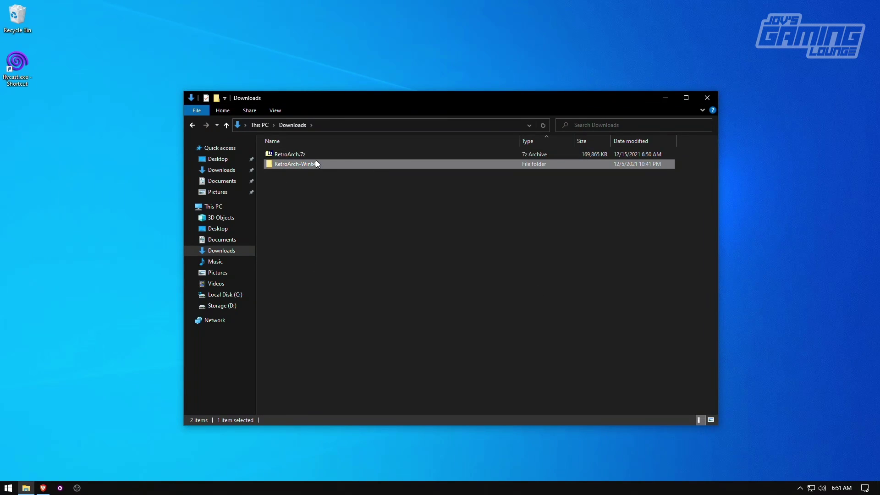
click(306, 164)
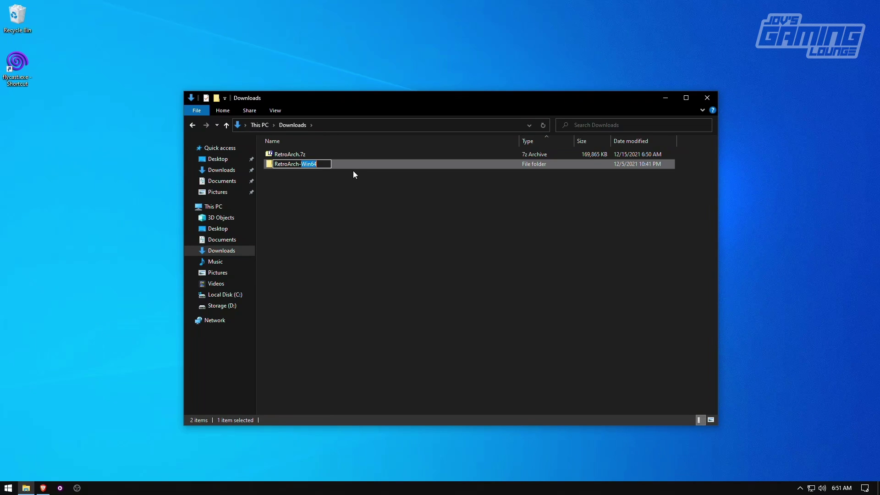
key(BackSpace)
key(BackSpace)
click(306, 216)
Move the RetroArch folder from Downloads to the desktop and close the Downloads window
click(290, 168)
right_click(293, 163)
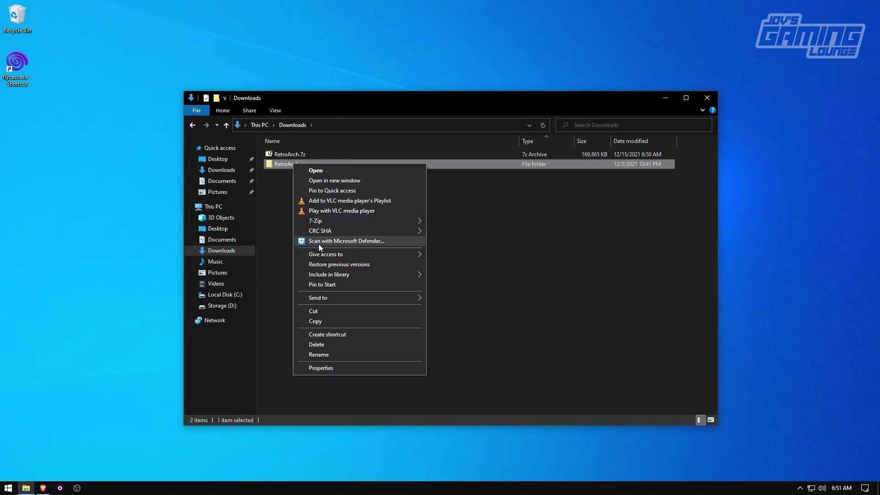
click(327, 311)
right_click(28, 134)
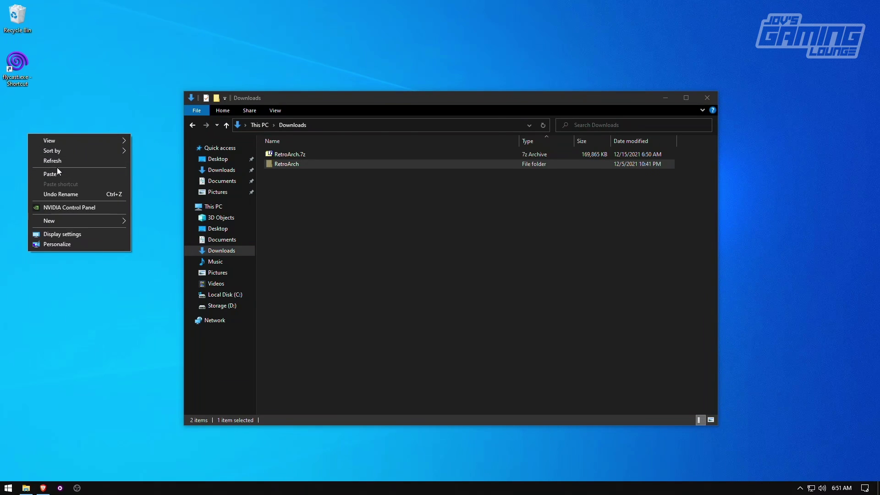
click(105, 175)
click(708, 99)
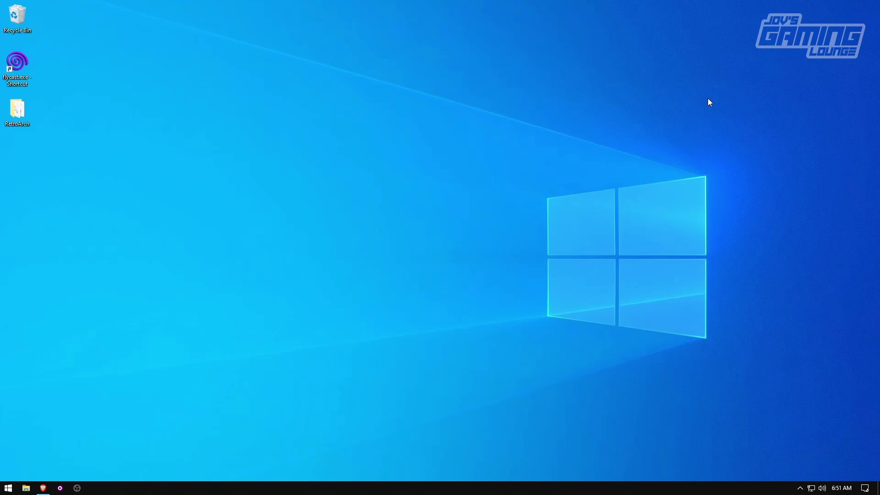
Create a desktop shortcut to retroarch.exe from the RetroArch folder, and close the folder window
double_click(23, 122)
scroll(595, 239, down, 15)
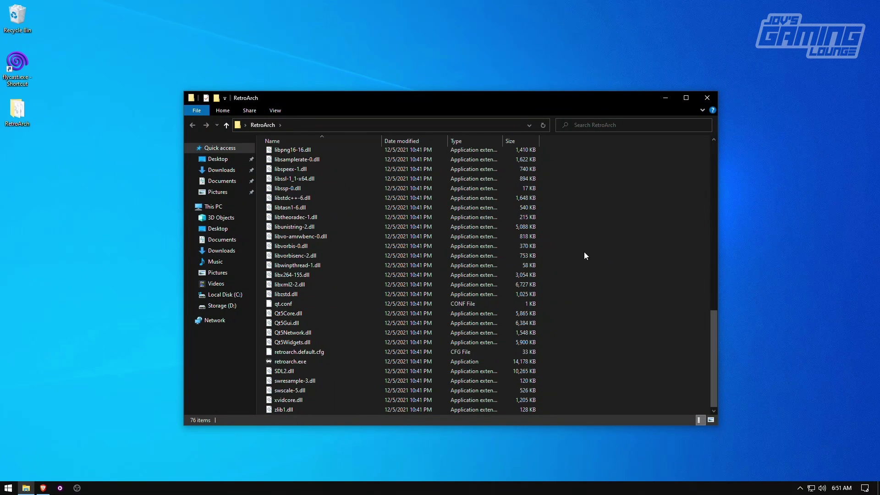
right_click(287, 361)
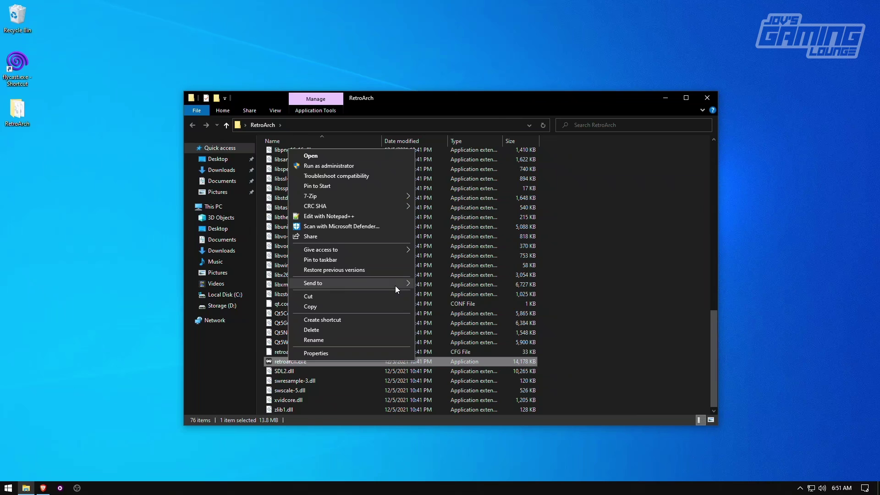
mouse_move(395, 285)
click(439, 300)
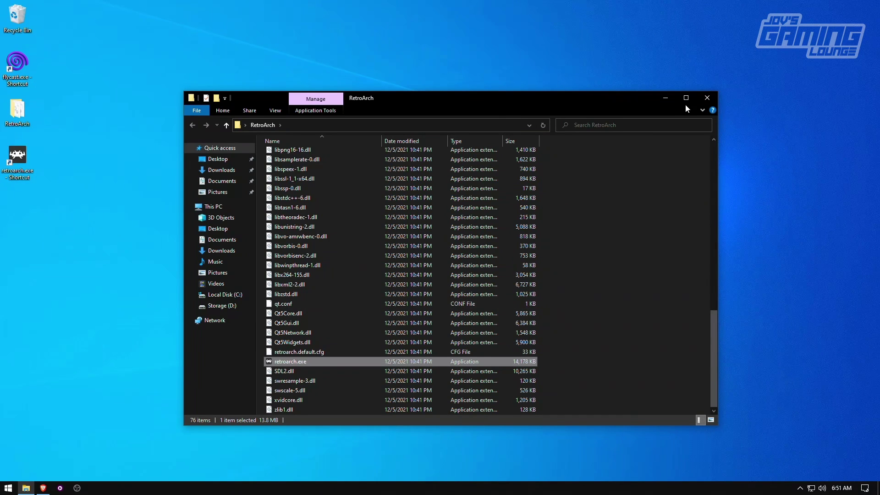
click(705, 99)
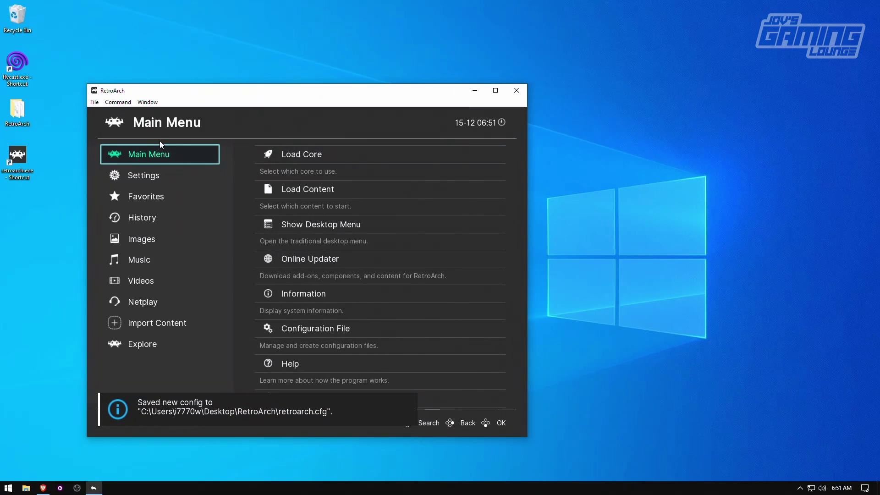
Maximize the RetroArch window and open the Online Updater
click(495, 90)
scroll(426, 220, down, 3)
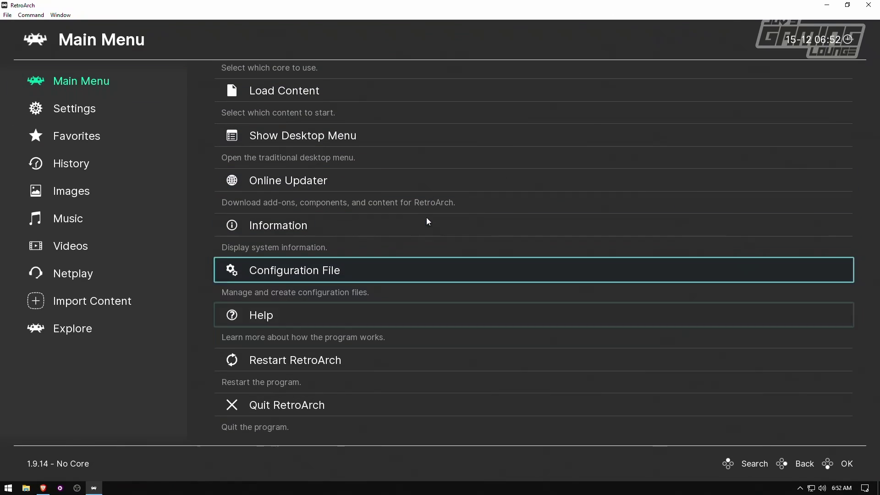
scroll(252, 209, up, 6)
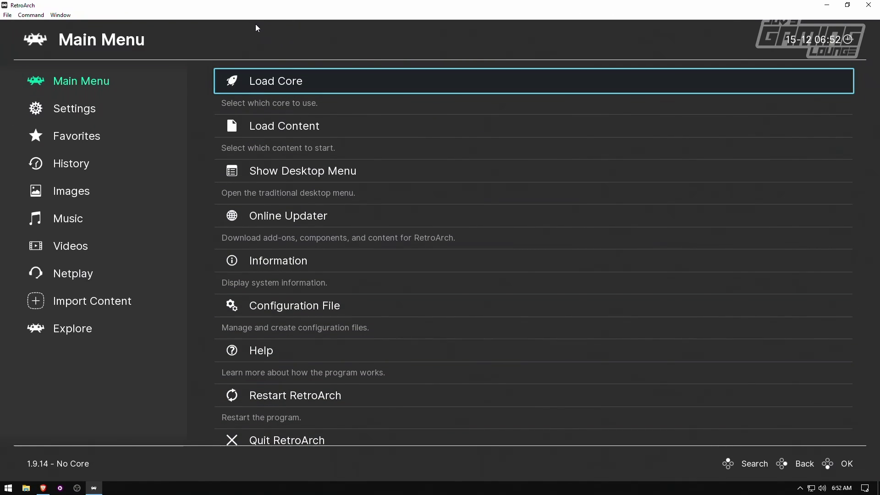
click(271, 219)
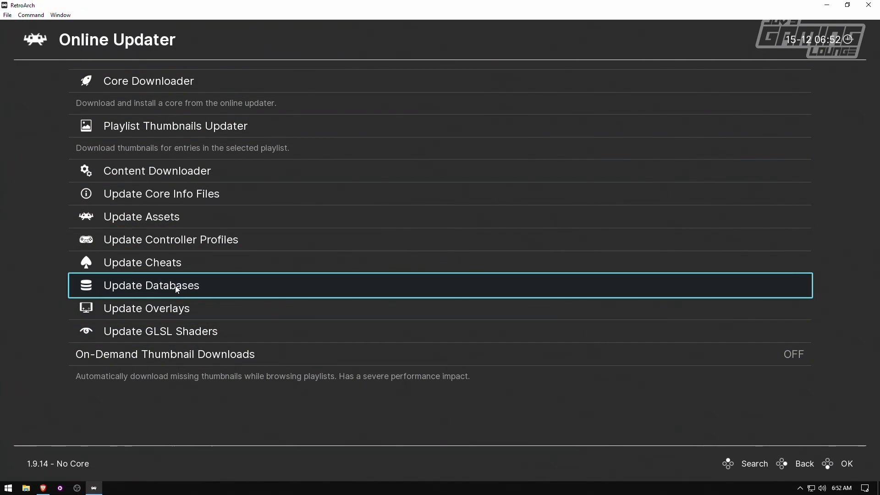
Update the databases, controller profiles, cheats, overlays and core info files in the Online Updater
click(177, 287)
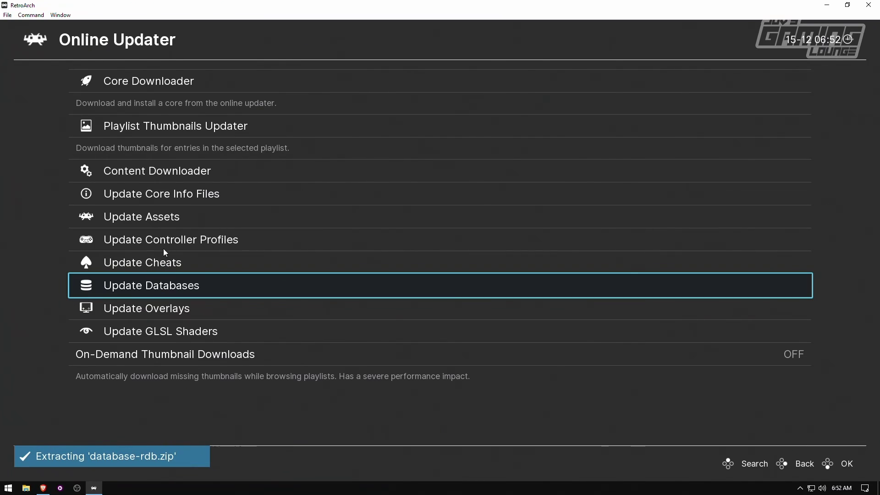
key(Return)
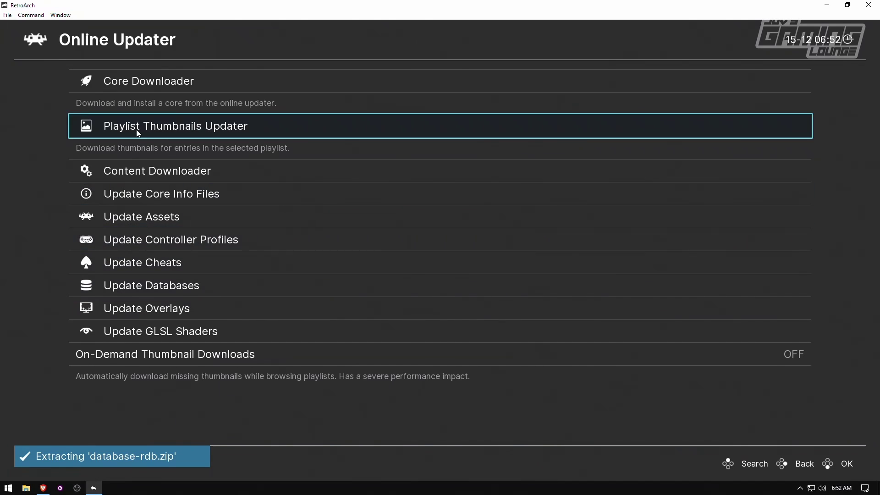
click(199, 249)
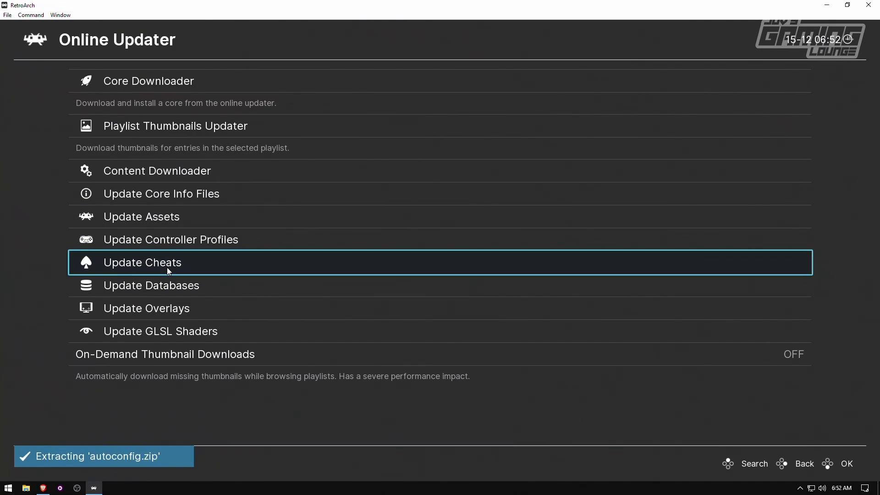
click(168, 270)
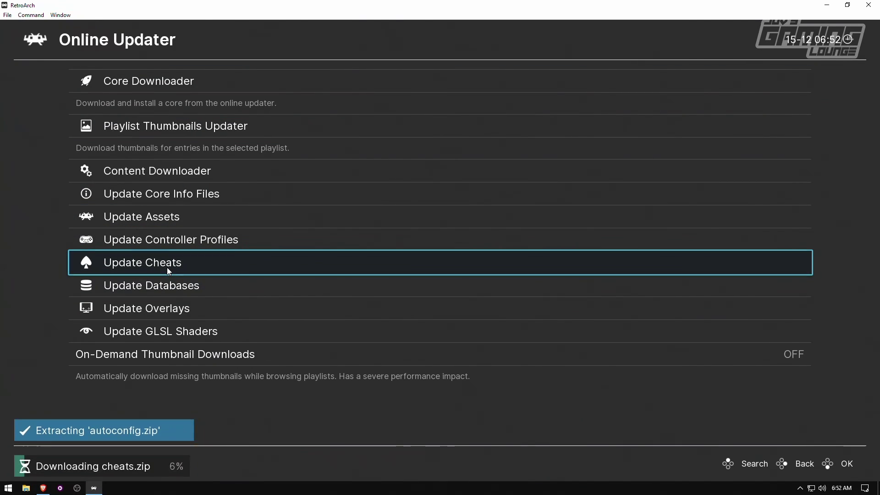
click(165, 316)
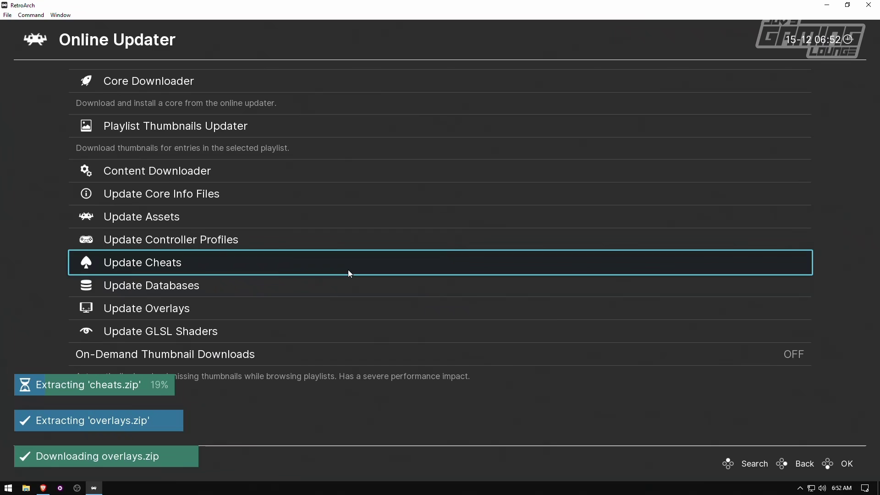
click(161, 194)
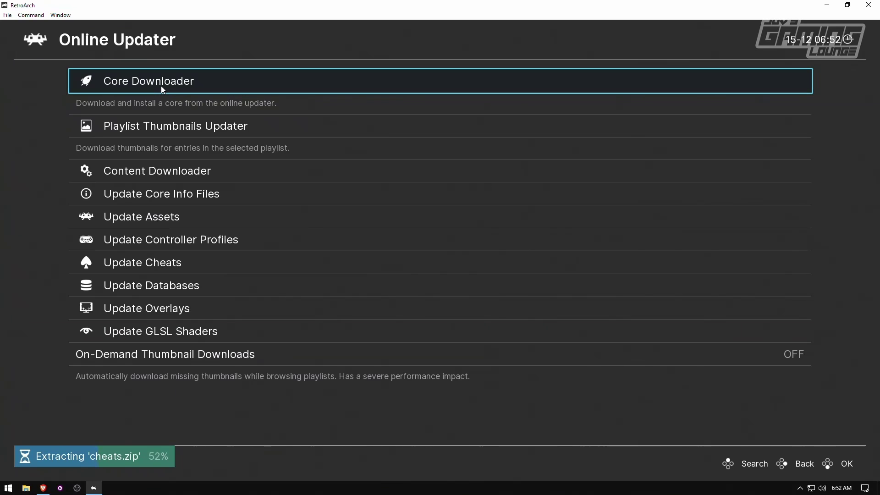
Open the Core Downloader list and restore the RetroArch window to its smaller size on the desktop
click(161, 86)
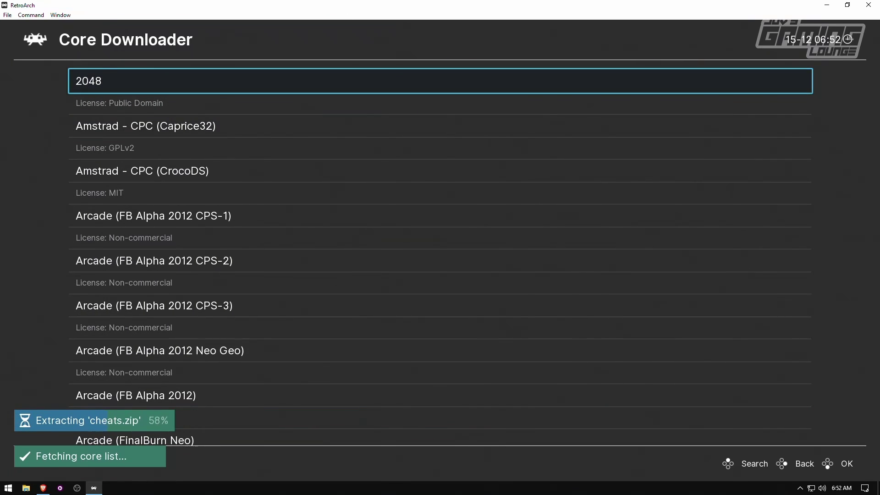
double_click(321, 5)
drag(243, 38, 302, 47)
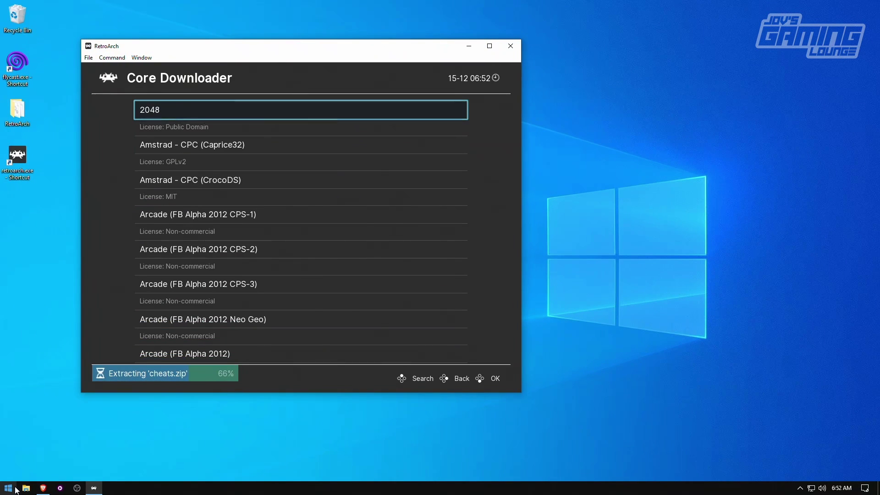
Open the 1. Cart Based folder inside Roms on the Storage (D:) drive in File Explorer
click(25, 490)
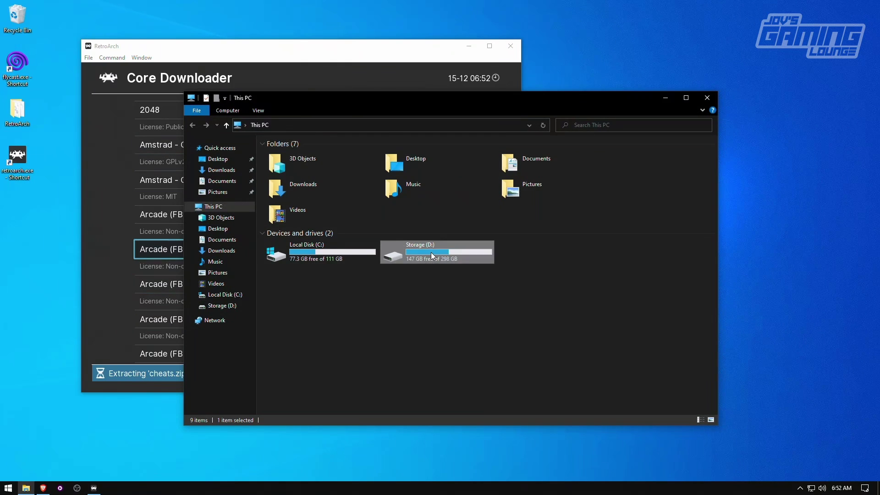
double_click(431, 252)
double_click(279, 192)
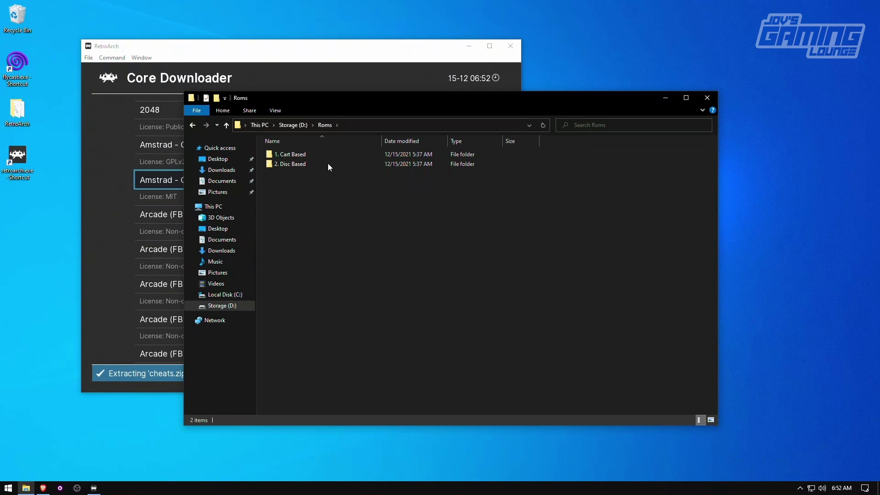
double_click(294, 155)
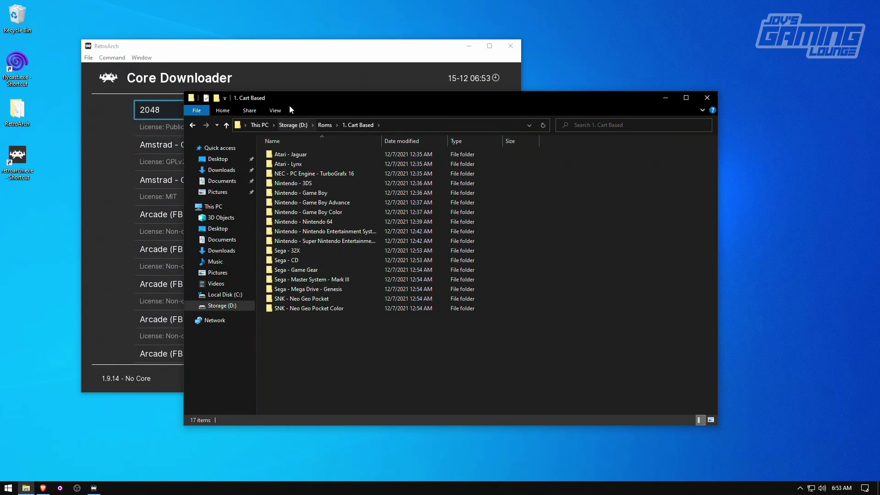
Arrange the RetroArch and 1. Cart Based windows side by side so the core list and system folders do not overlap
drag(296, 98, 686, 52)
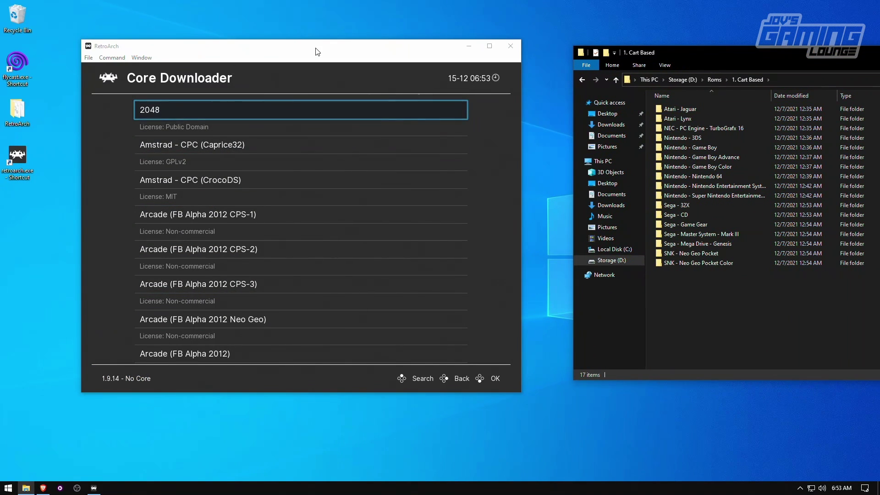
drag(336, 49, 300, 63)
drag(723, 57, 666, 87)
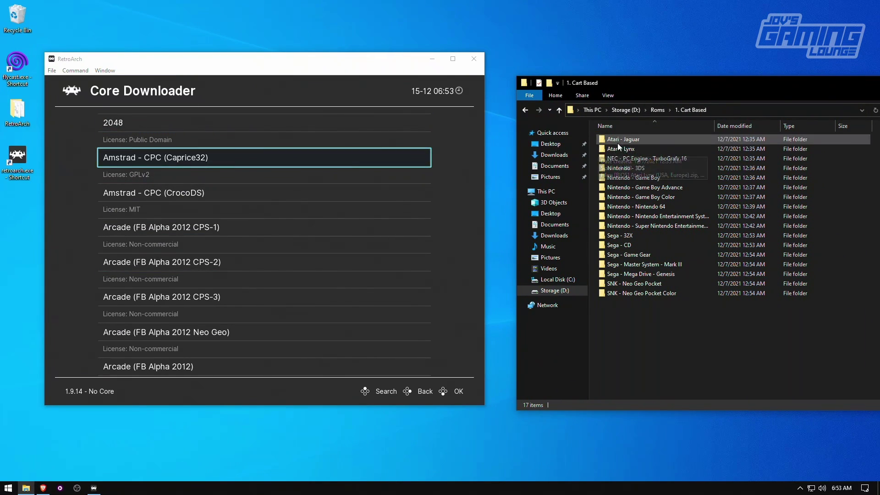
Download the Arcade (FinalBurn Neo) core from the core list
scroll(362, 177, down, 5)
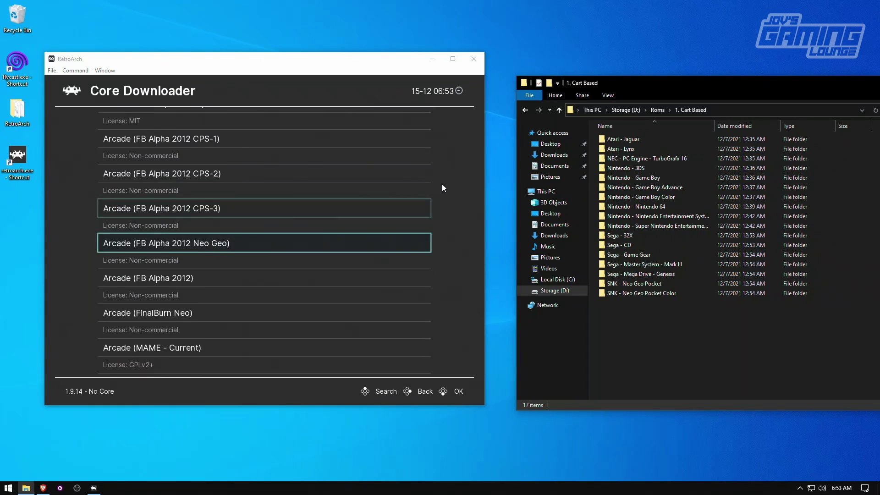
scroll(417, 175, down, 3)
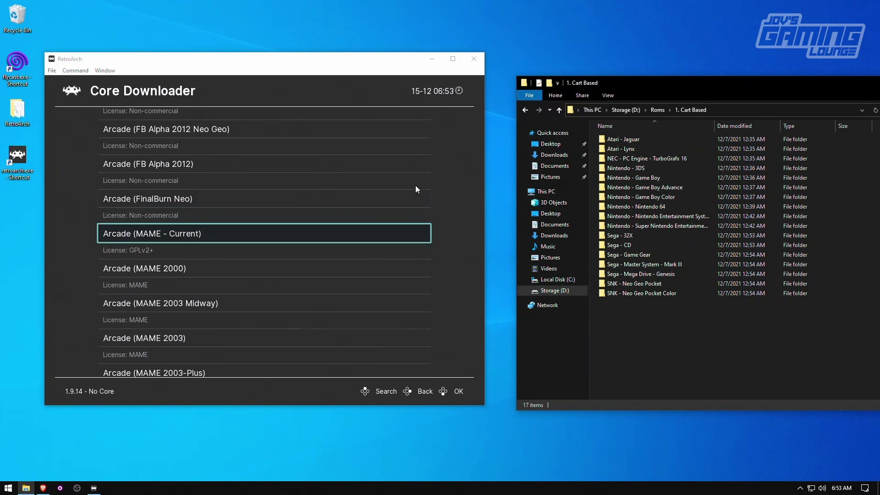
click(453, 192)
Download the Atari - Jaguar (Virtual Jaguar) and Atari - Lynx (Beetle Lynx) cores
scroll(454, 190, down, 4)
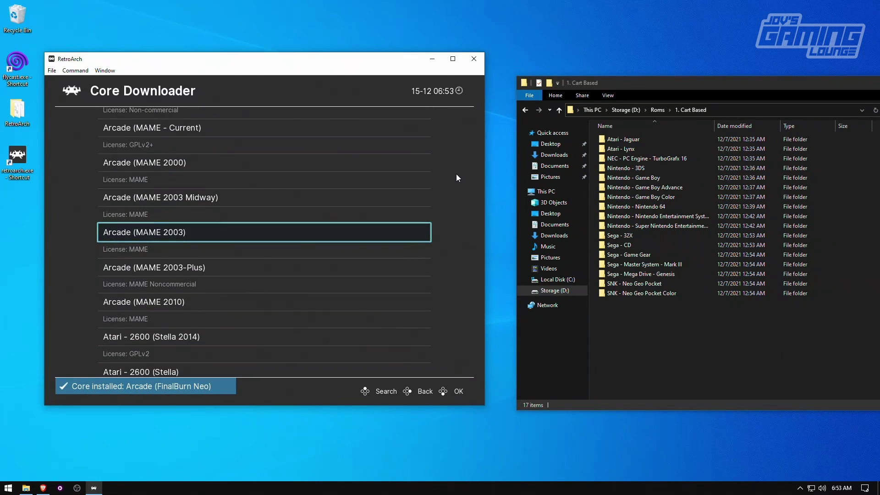
scroll(455, 181, down, 4)
scroll(135, 334, down, 3)
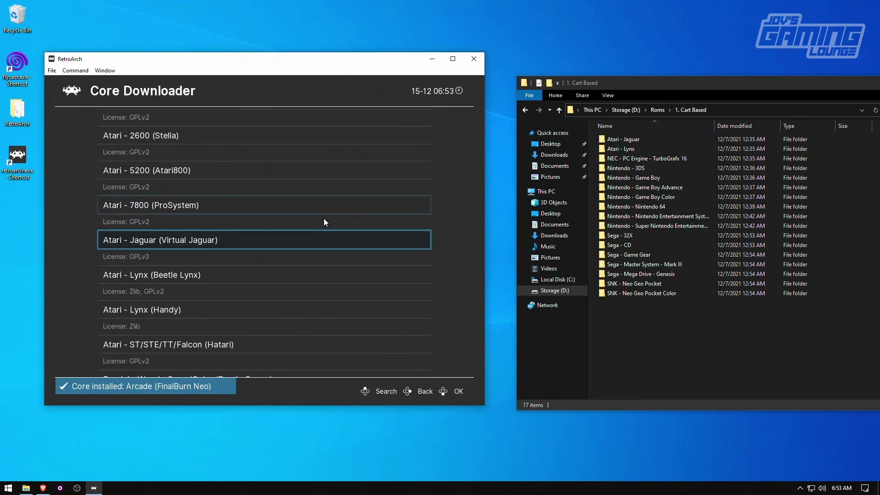
click(194, 235)
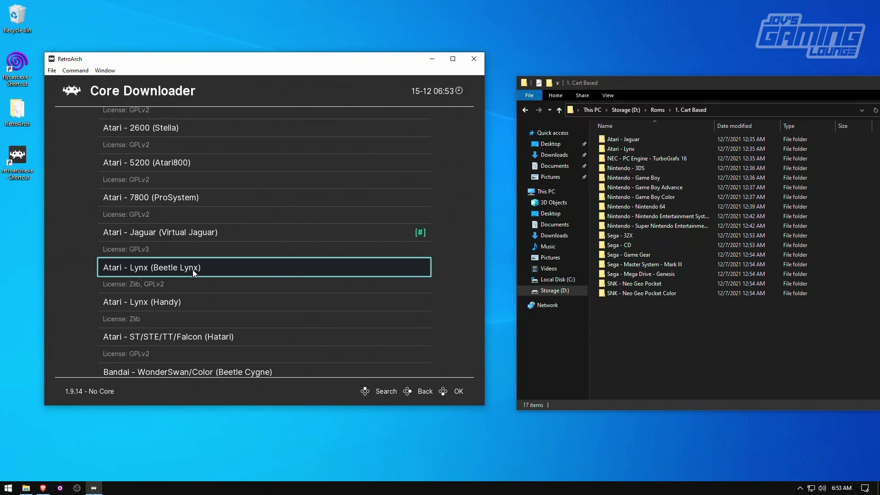
click(211, 271)
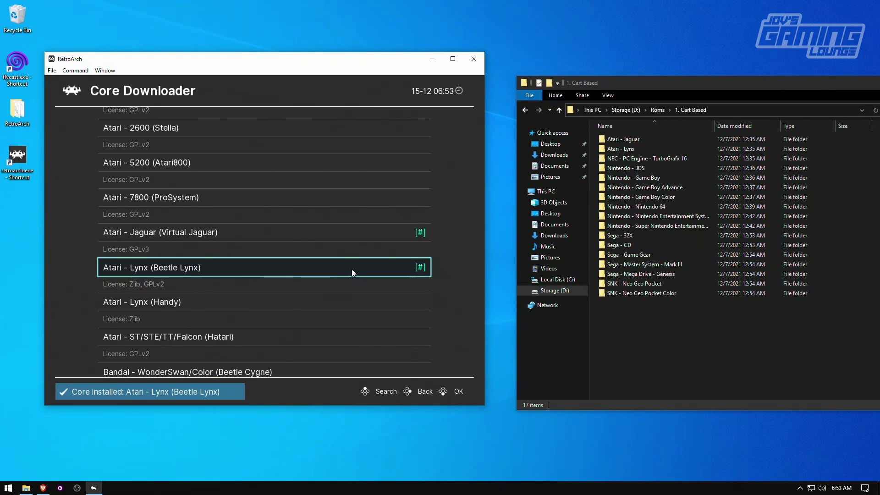
Download the NEC - PC Engine / SuperGrafx / CD (Beetle PCE) core for the TurboGrafx 16 folder
scroll(469, 205, down, 4)
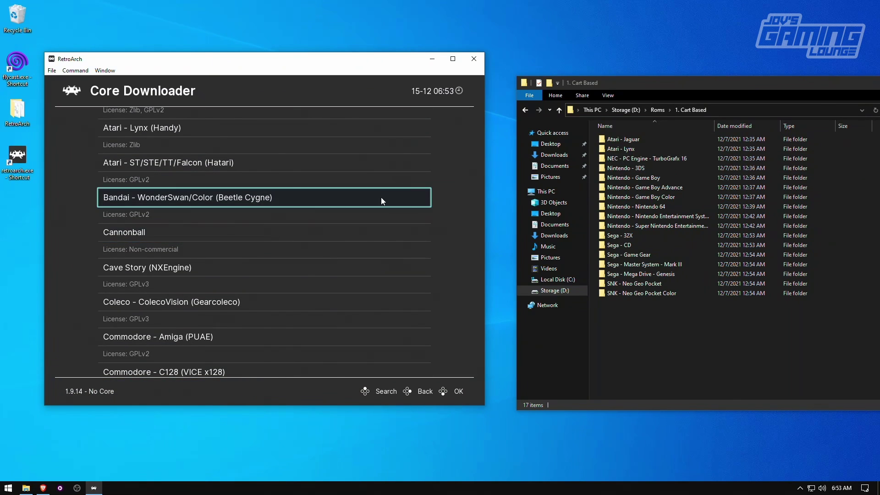
scroll(428, 197, down, 4)
scroll(435, 197, down, 20)
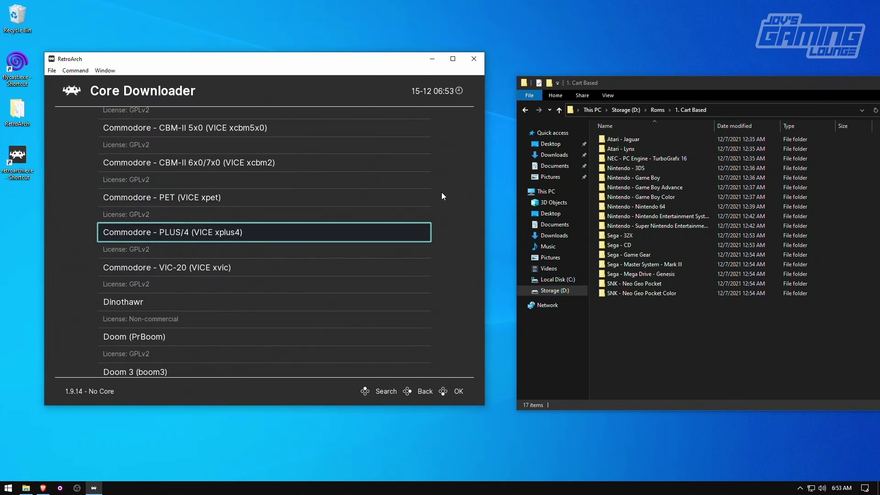
scroll(443, 181, down, 5)
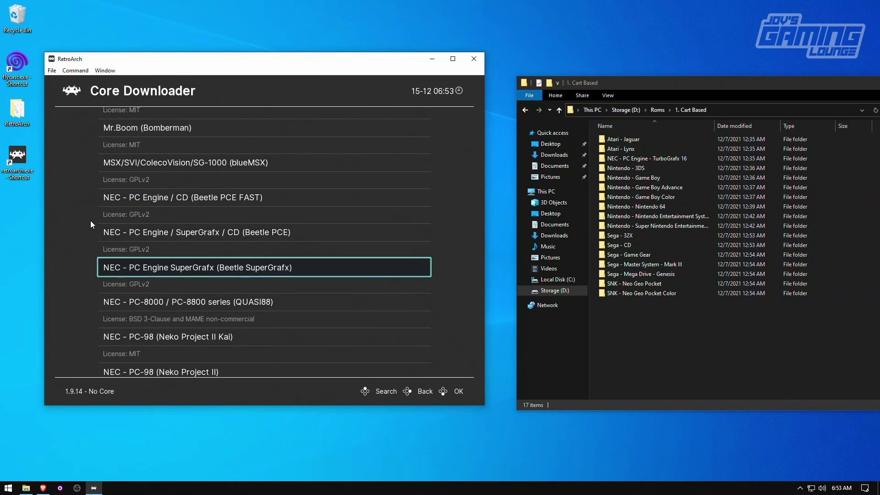
click(256, 237)
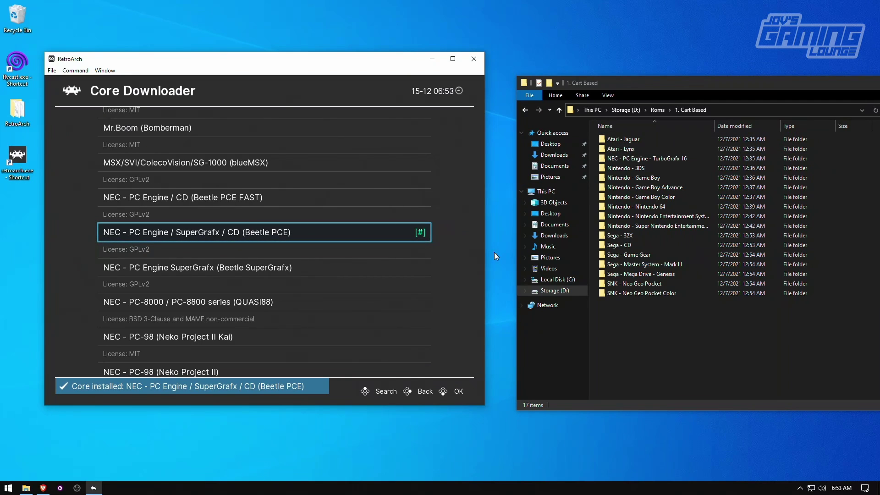
Download the Nintendo - 3DS (Citra) core from the core list
scroll(468, 193, down, 1)
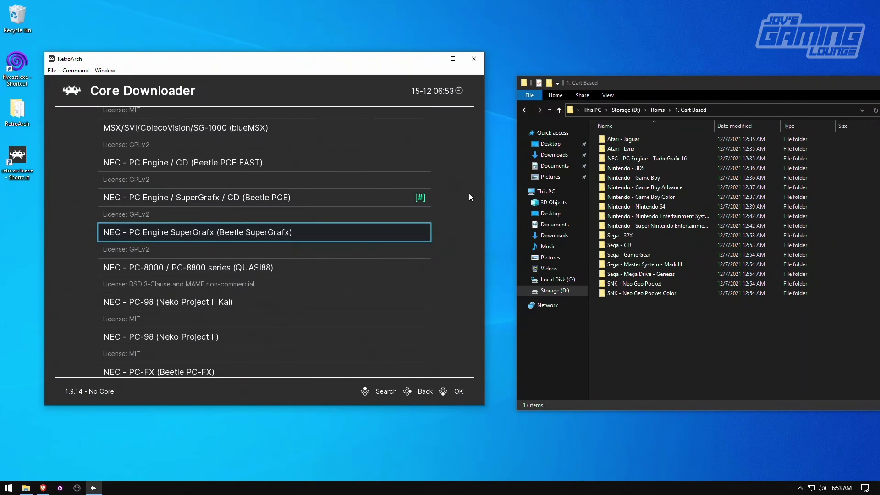
scroll(439, 218, down, 7)
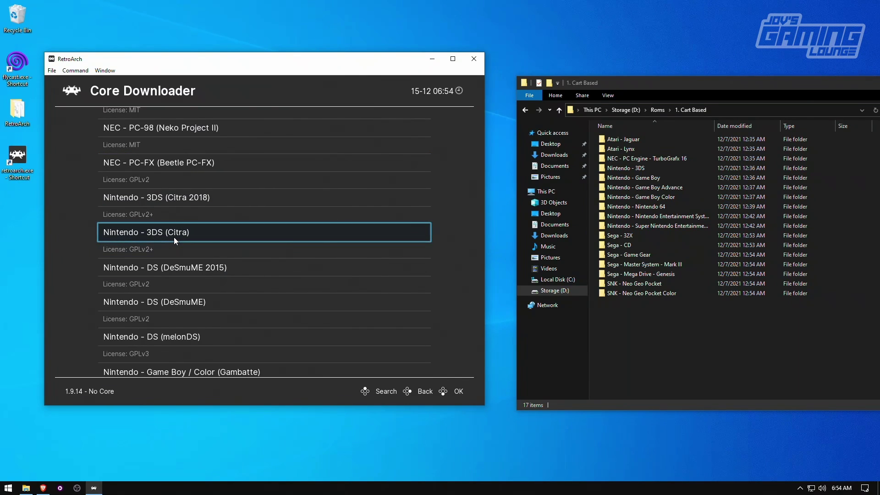
click(186, 235)
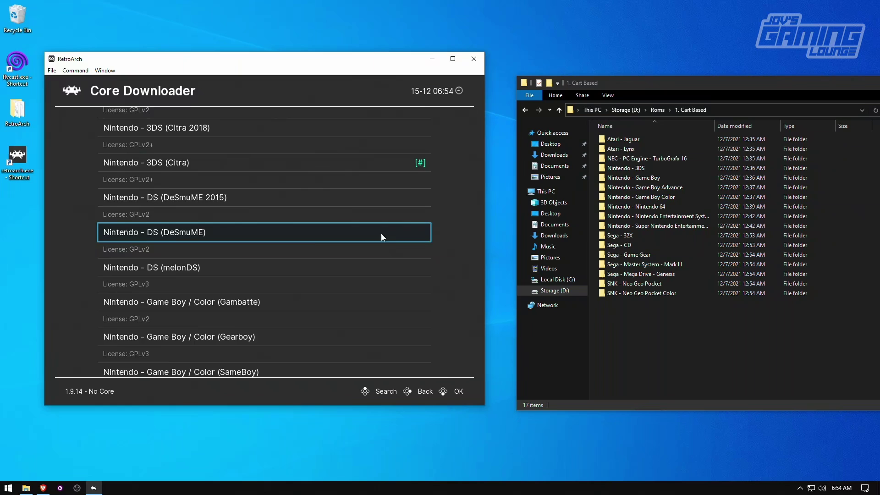
Download the SameBoy and TGB Dual cores for Nintendo - Game Boy / Color
scroll(422, 210, down, 4)
scroll(452, 194, down, 4)
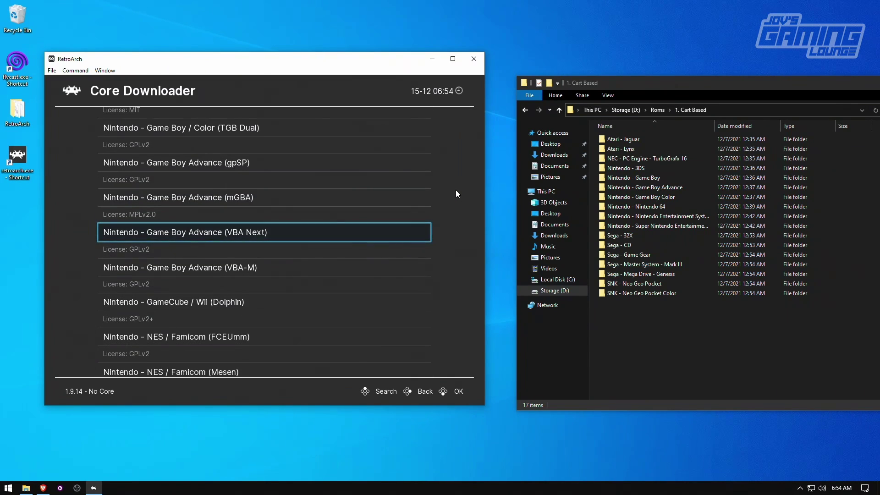
scroll(456, 190, up, 2)
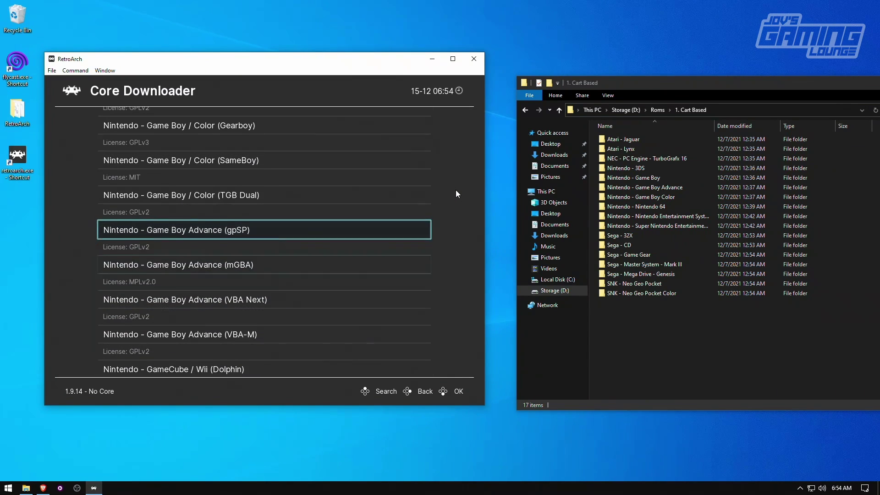
click(185, 162)
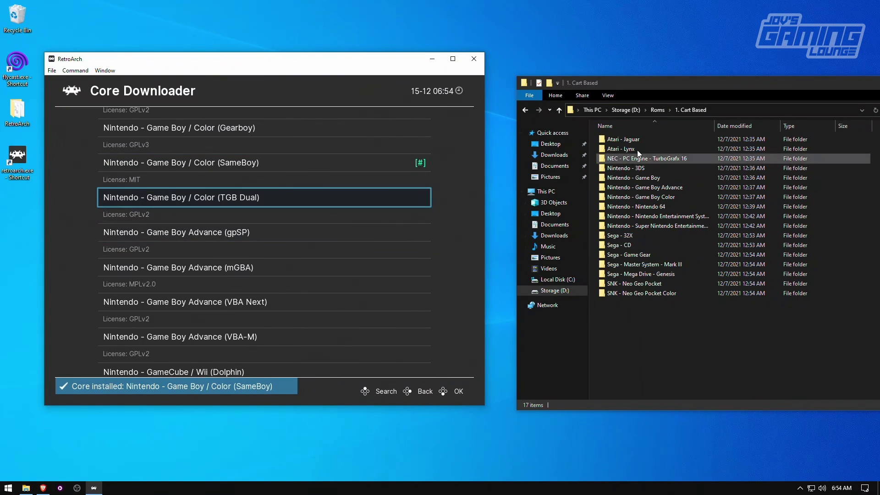
key(Return)
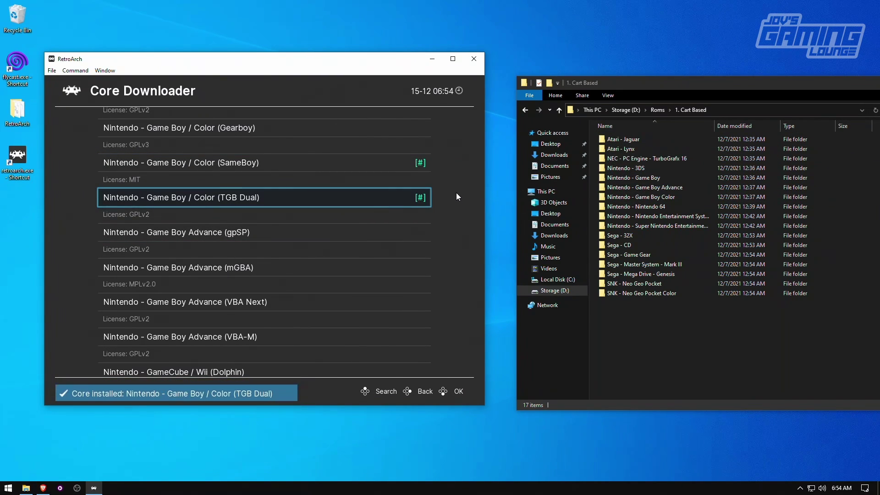
Go back to the Online Updater, reopen the Core Downloader and download the Nintendo - Game Boy Advance (mGBA) core
scroll(456, 190, down, 2)
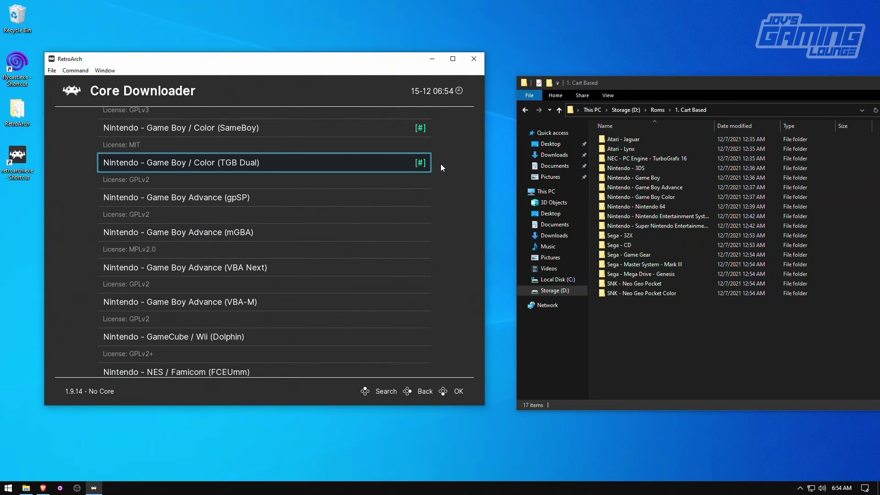
right_click(371, 167)
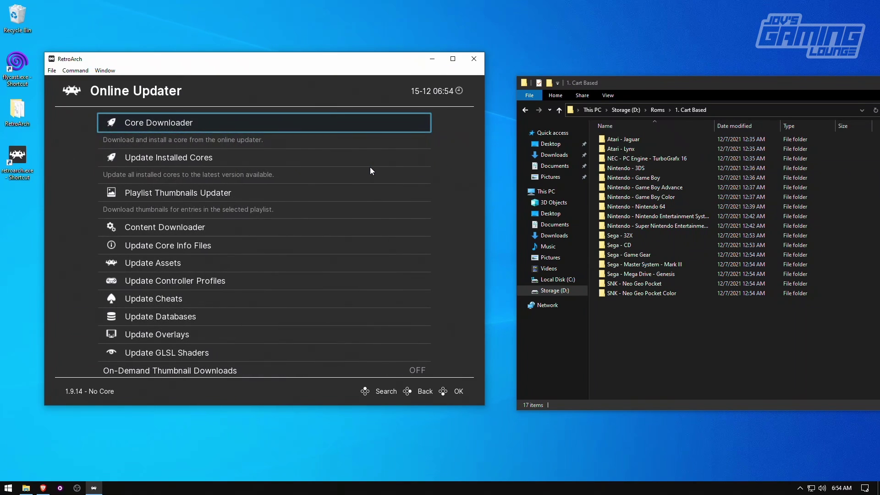
click(308, 137)
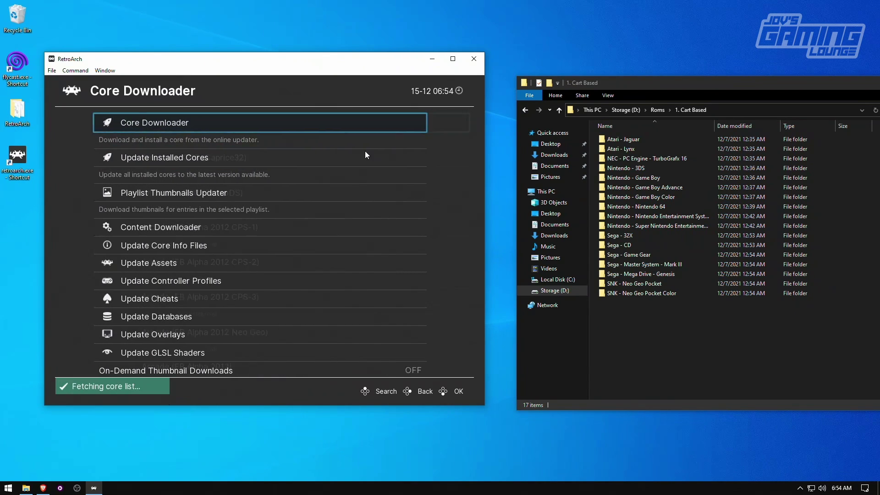
scroll(385, 165, down, 20)
scroll(383, 169, down, 2)
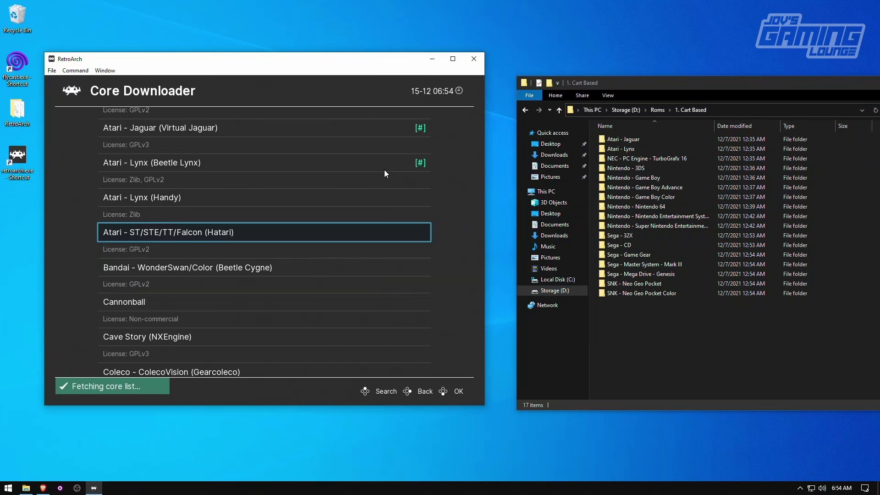
scroll(372, 189, down, 13)
scroll(362, 190, down, 20)
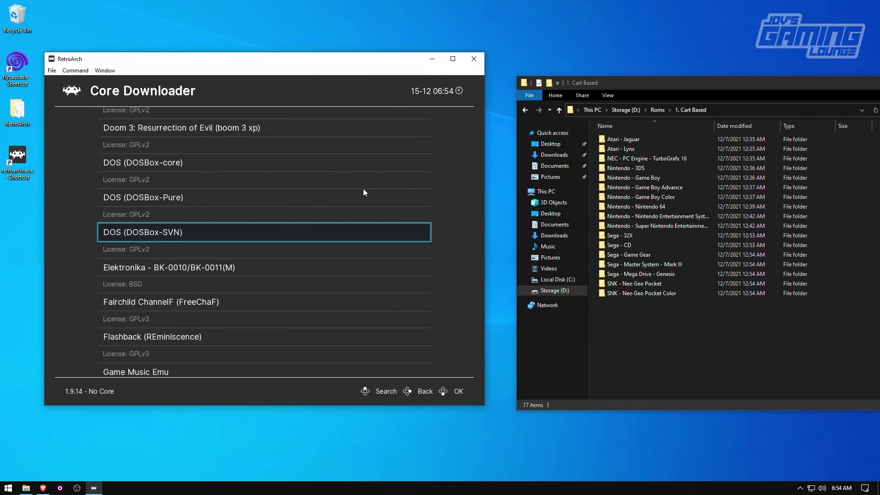
scroll(300, 173, down, 13)
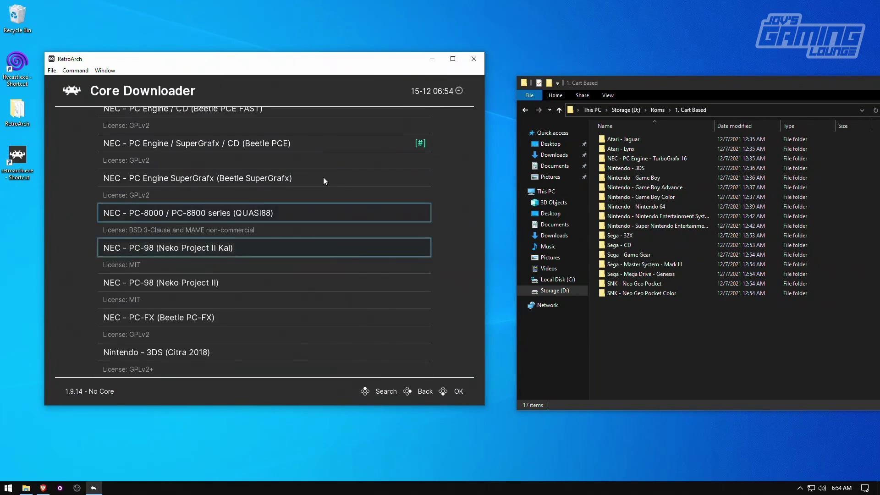
scroll(333, 215, down, 6)
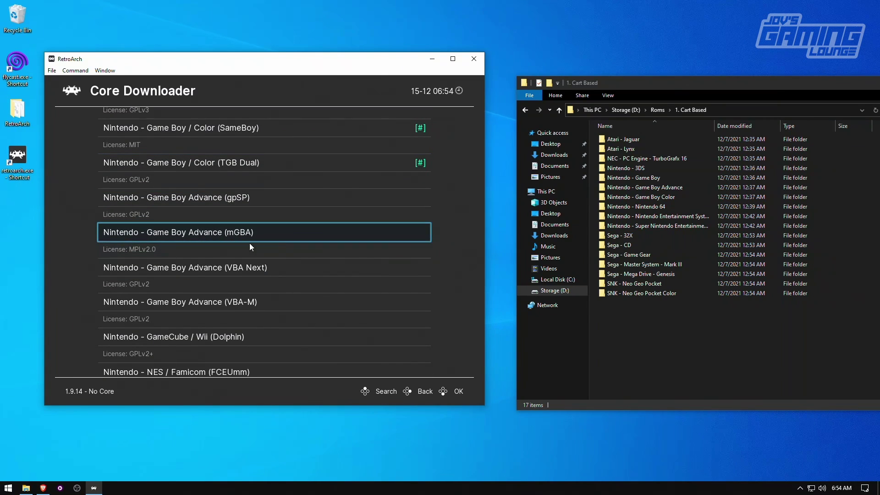
click(229, 238)
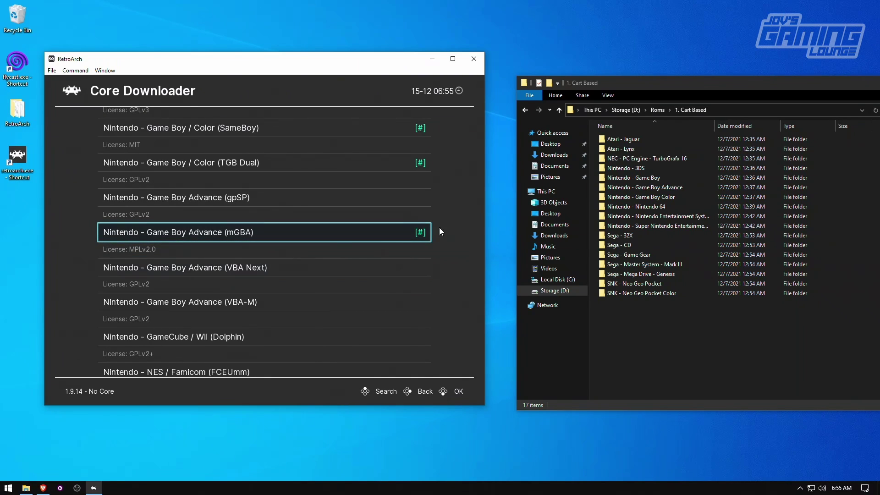
Download the Mupen64Plus-Next and ParaLLEl N64 cores for Nintendo - Nintendo 64
scroll(439, 228, down, 3)
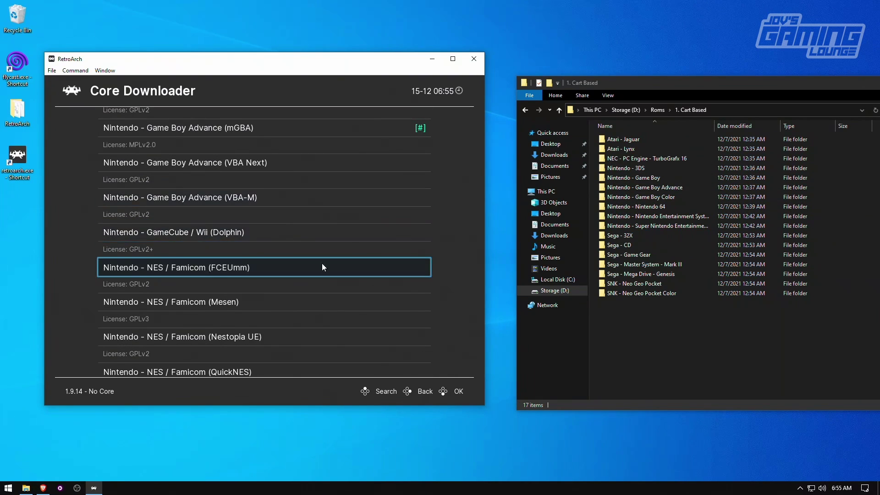
scroll(348, 220, down, 5)
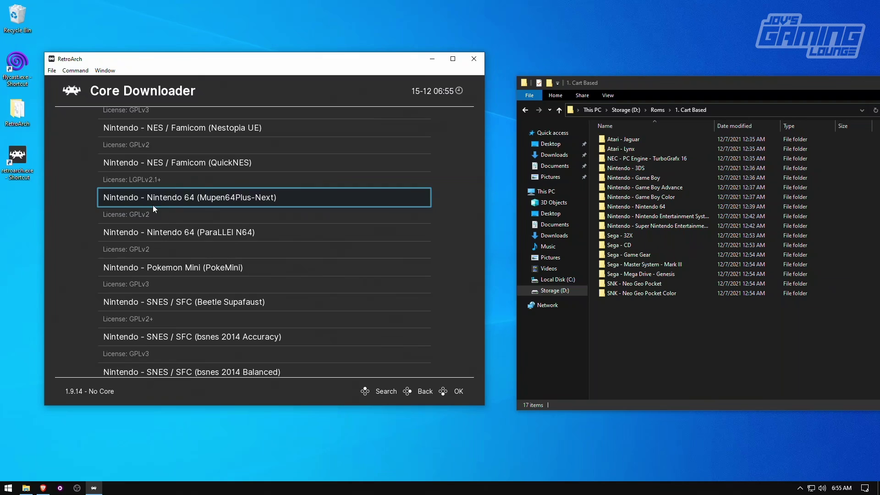
click(212, 214)
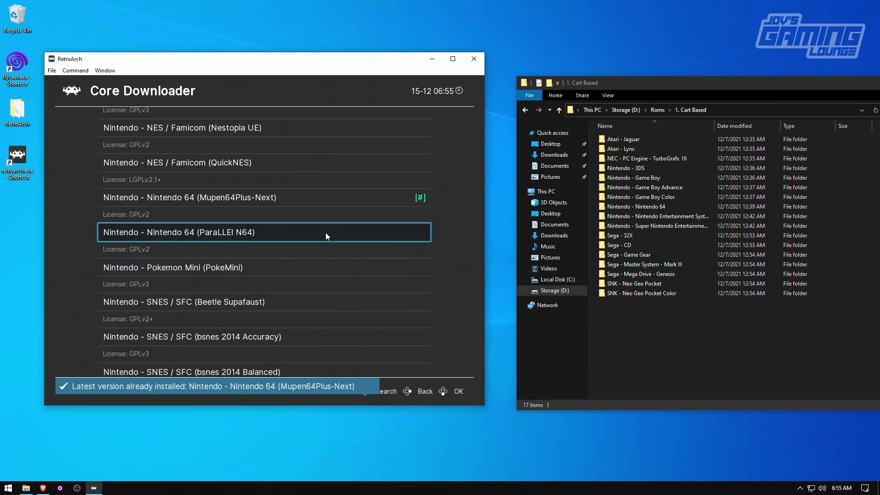
click(248, 231)
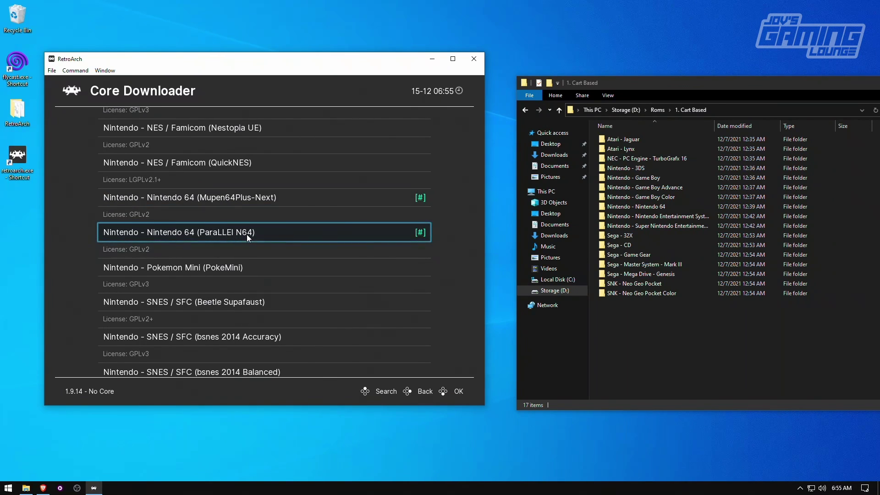
Compare the available SNES / SFC cores and download Nintendo - SNES / SFC (Snes9x - Current)
scroll(448, 227, down, 14)
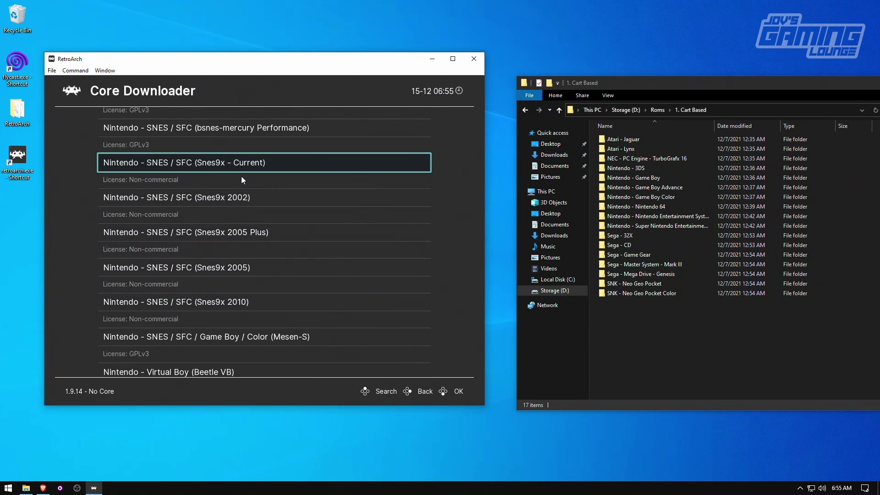
scroll(408, 234, up, 3)
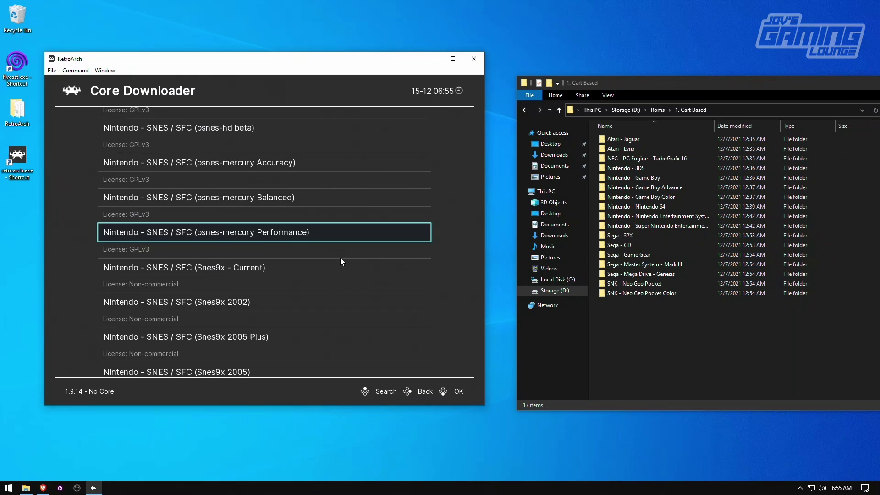
scroll(444, 204, down, 2)
scroll(440, 204, down, 2)
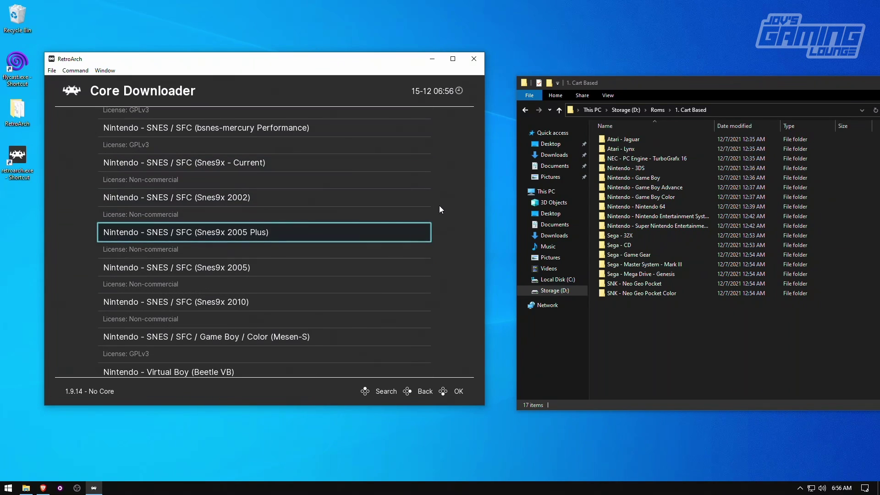
click(225, 163)
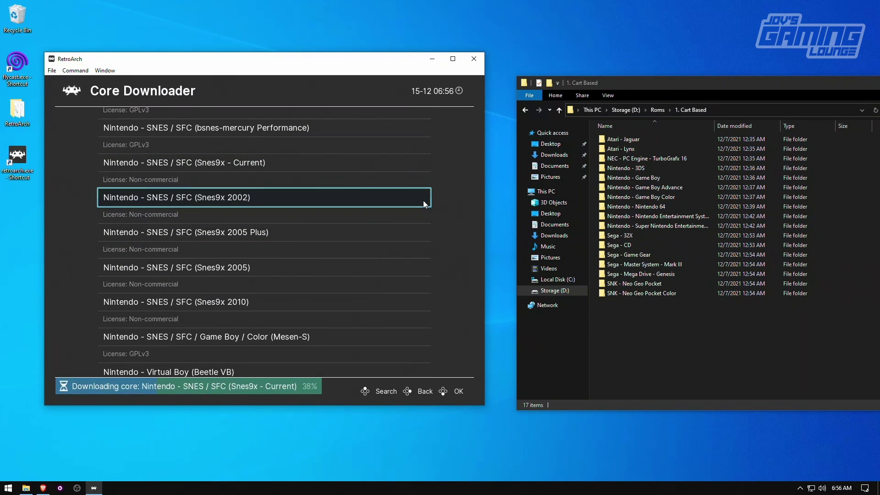
Download the Nintendo - NES / Famicom (Nestopia UE) core
scroll(454, 224, down, 3)
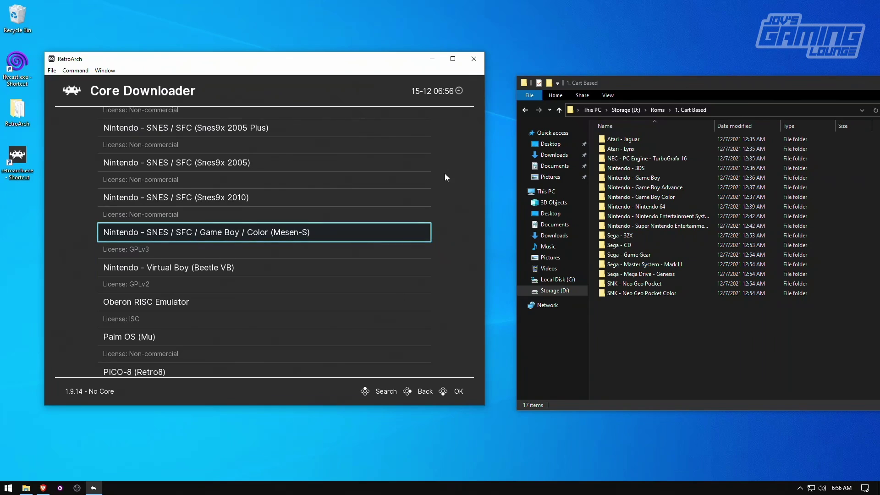
scroll(444, 174, up, 15)
scroll(440, 197, up, 1)
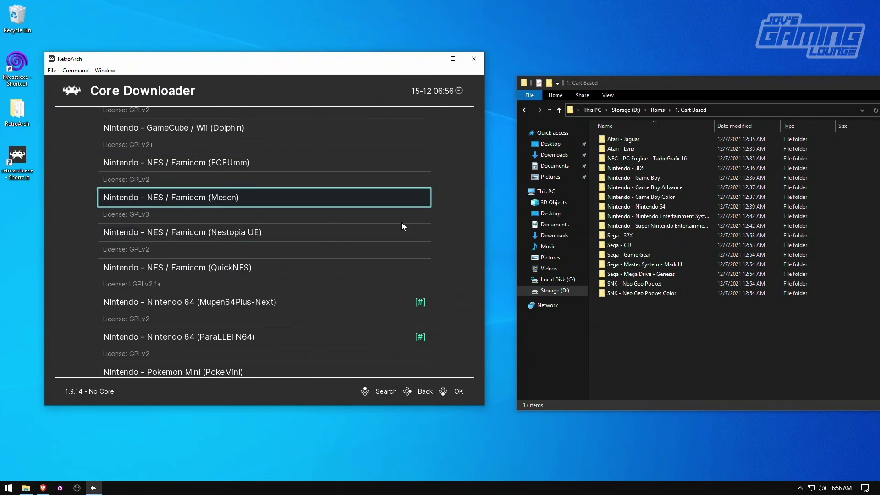
click(225, 234)
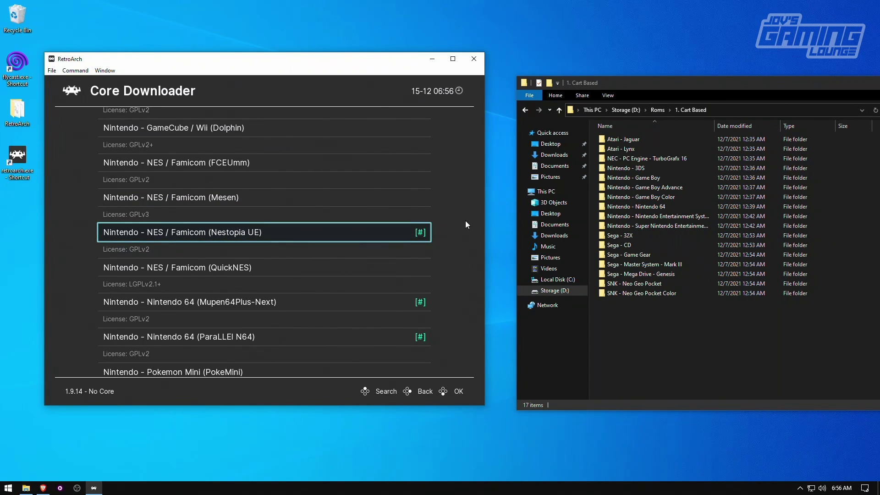
Download the Sega Genesis Plus GX and PicoDrive cores and the SNK - Neo Geo Pocket / Color (Beetle NeoPop) core
scroll(468, 215, down, 8)
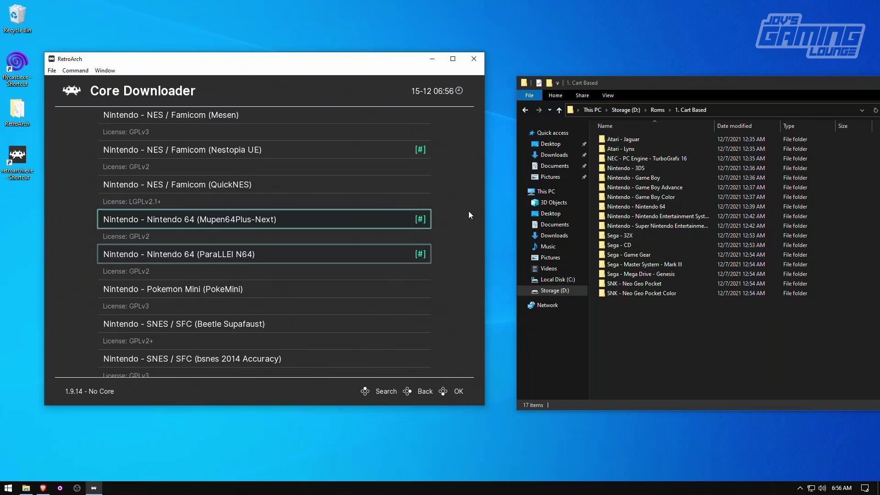
scroll(467, 196, down, 20)
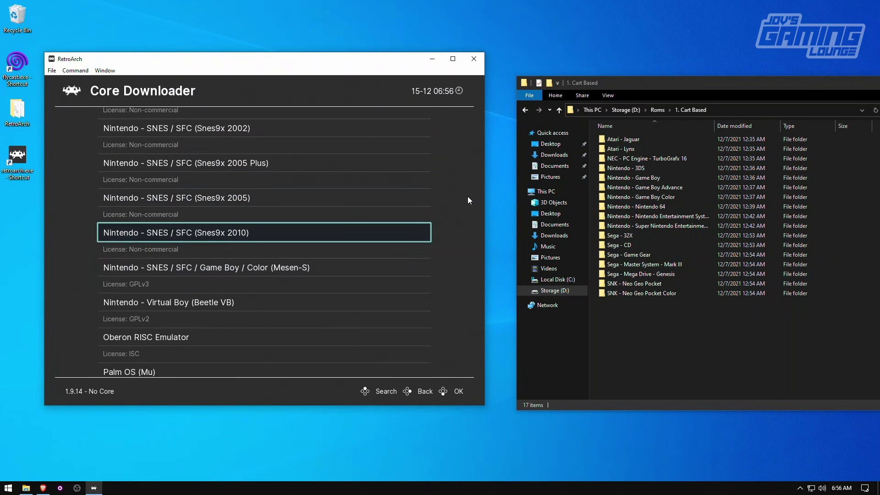
scroll(475, 176, down, 10)
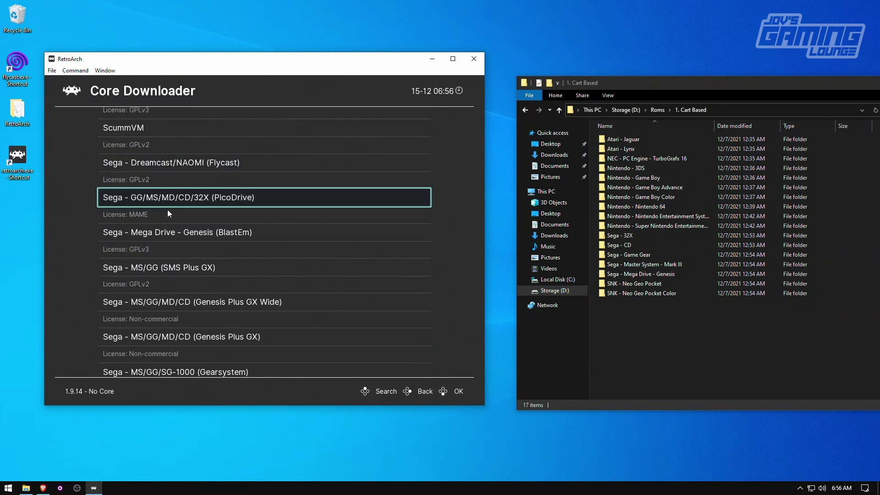
click(207, 337)
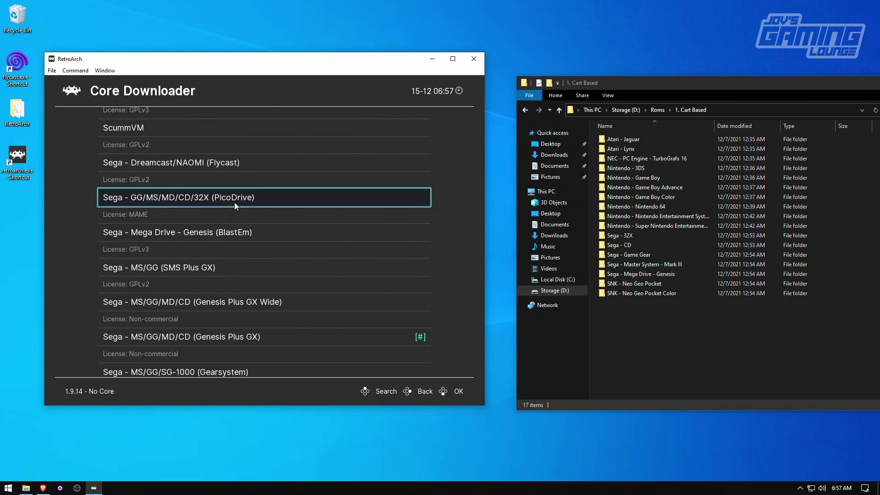
click(264, 209)
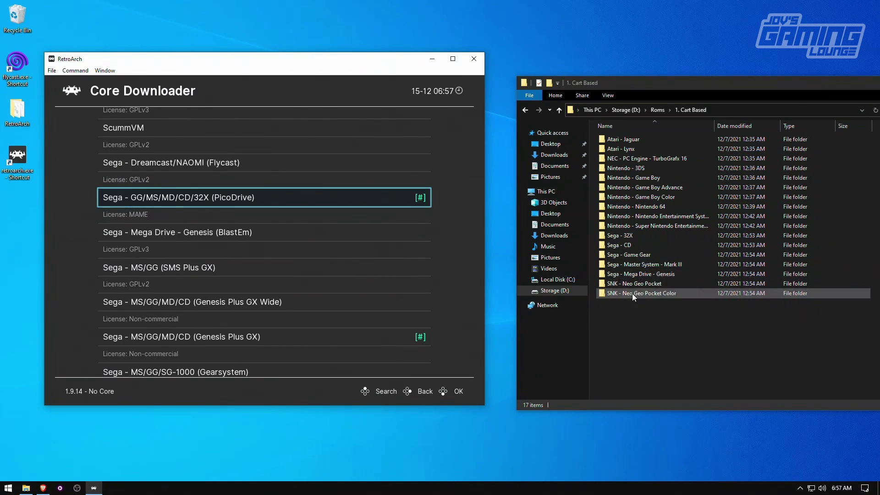
scroll(438, 268, down, 12)
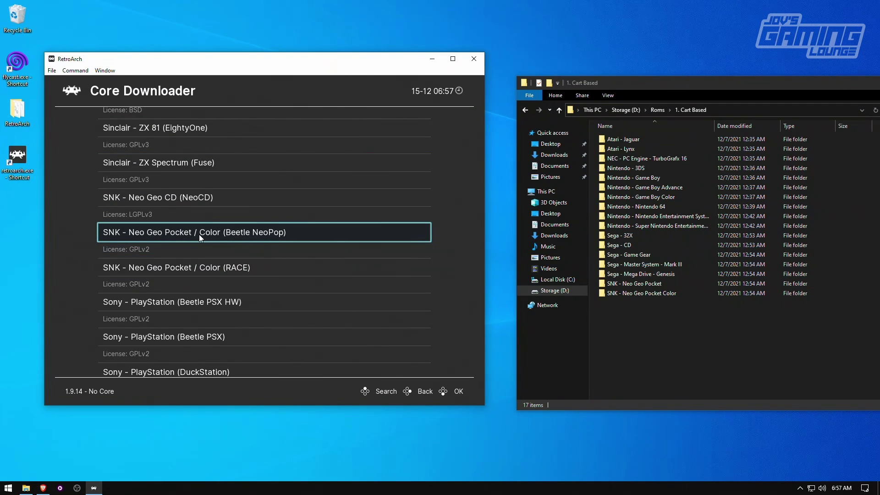
click(217, 235)
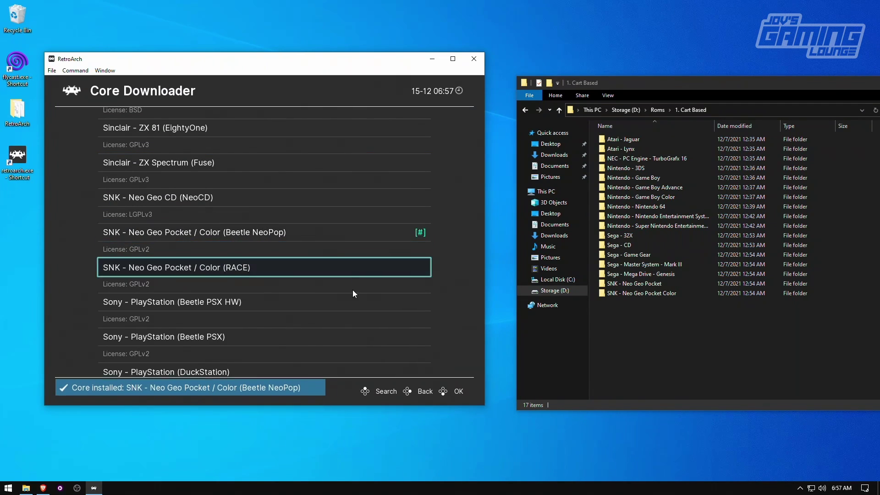
Back out of the Core Downloader to the main menu and quit RetroArch
right_click(467, 184)
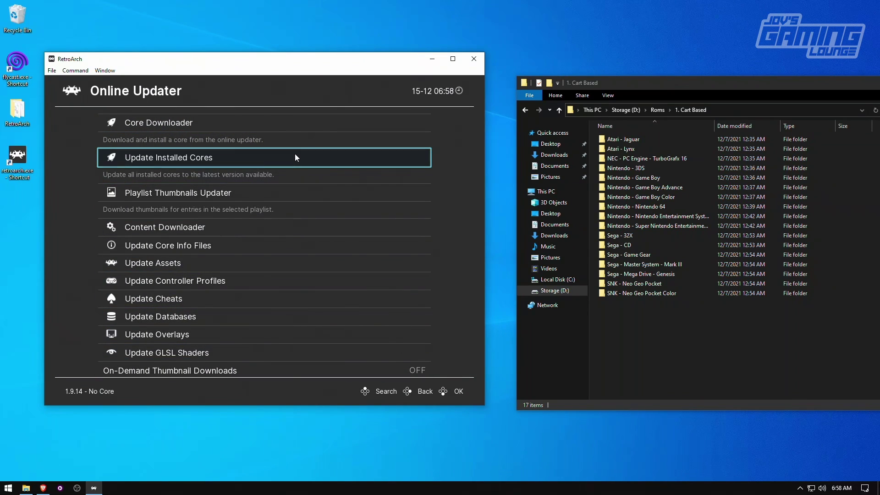
right_click(255, 134)
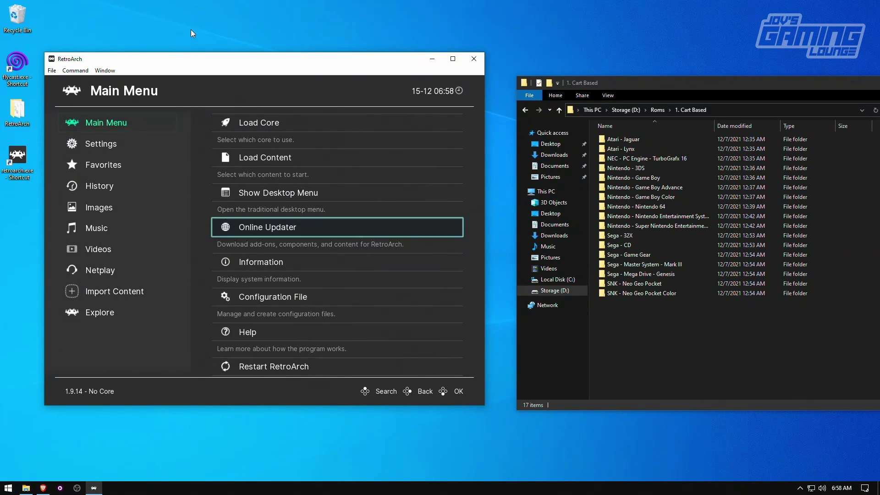
scroll(289, 351, down, 4)
scroll(313, 325, up, 1)
click(312, 344)
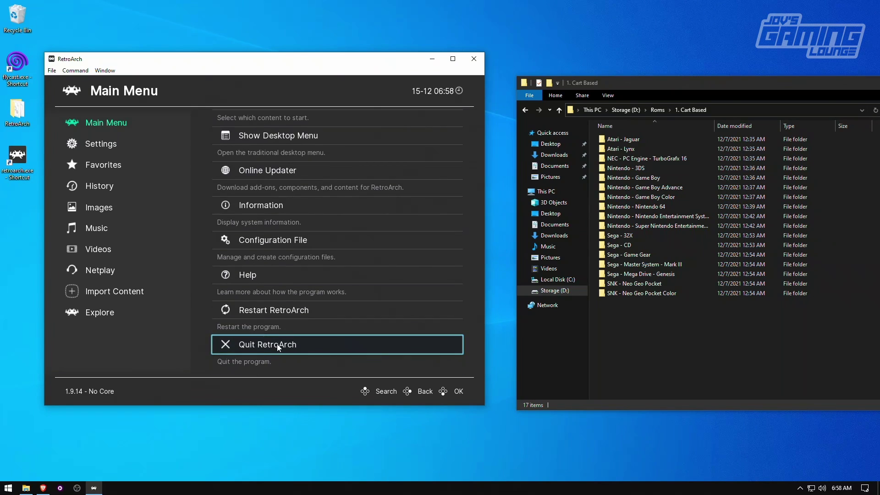
Open the cores subfolder of the RetroArch folder and delete tgbdual_libretro.dll
double_click(17, 111)
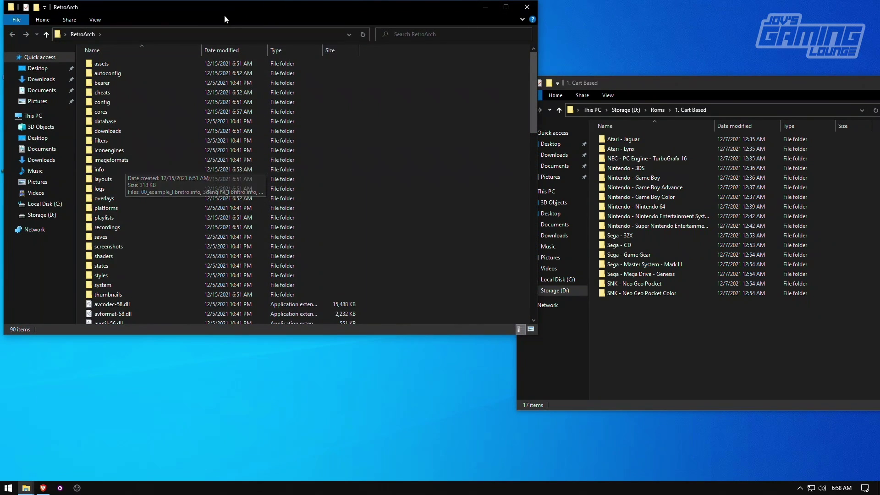
drag(224, 13, 307, 57)
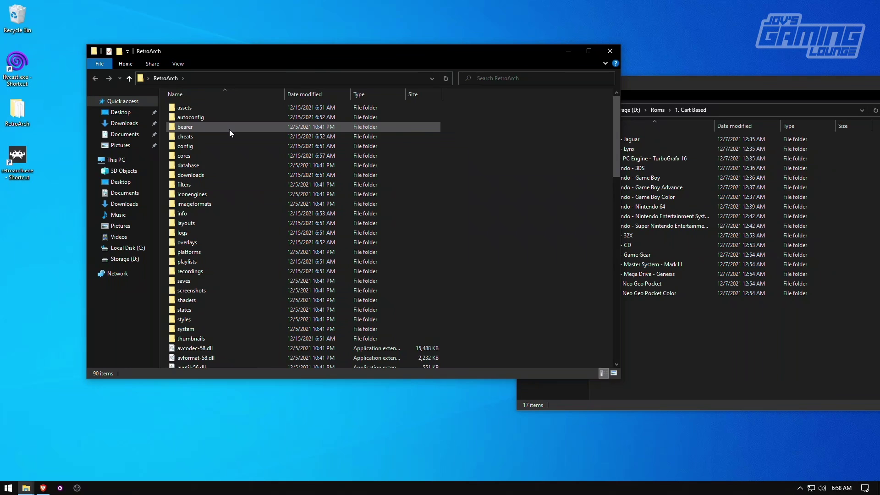
double_click(187, 155)
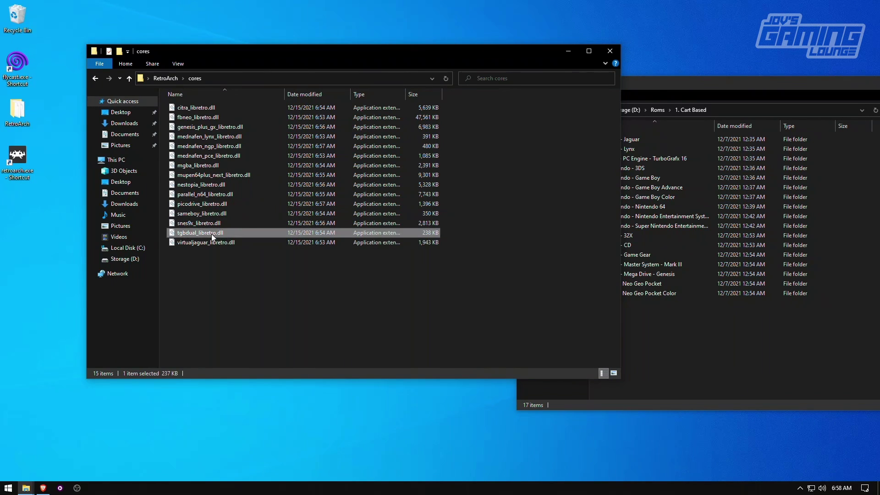
right_click(197, 235)
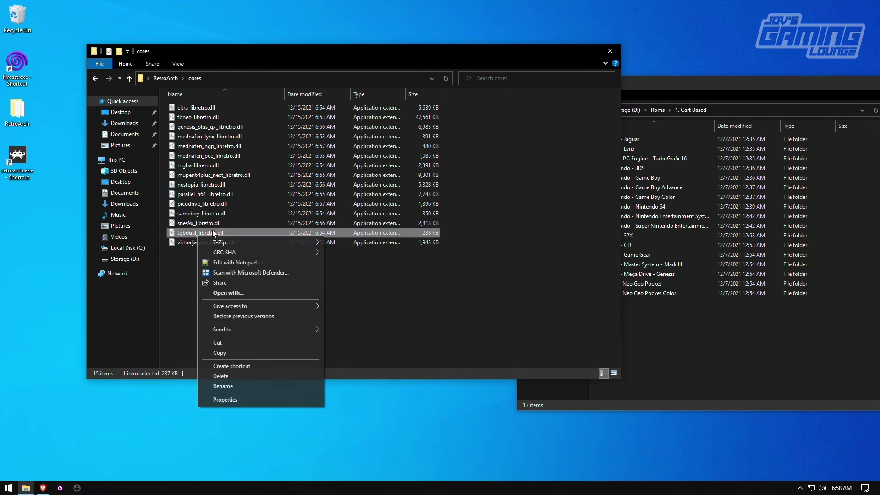
click(213, 375)
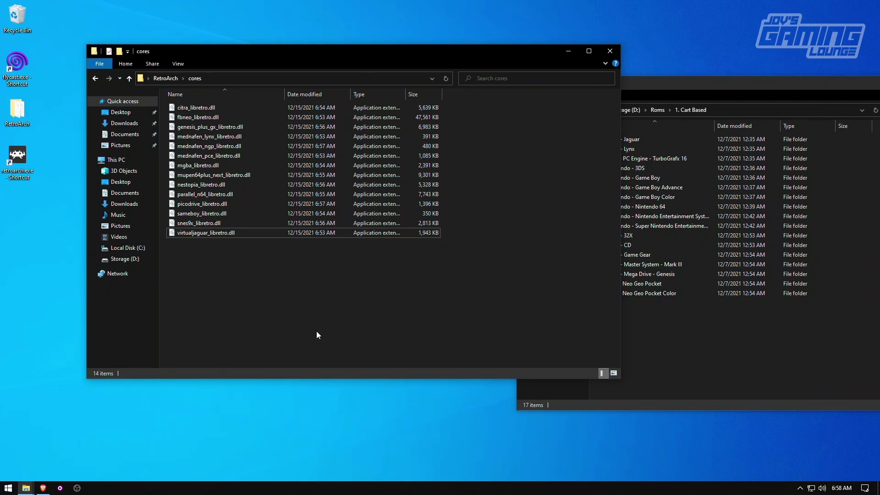
Close the RetroArch folder window and move the 1. Cart Based folder window closer to the middle of the desktop
drag(358, 323, 532, 304)
click(125, 80)
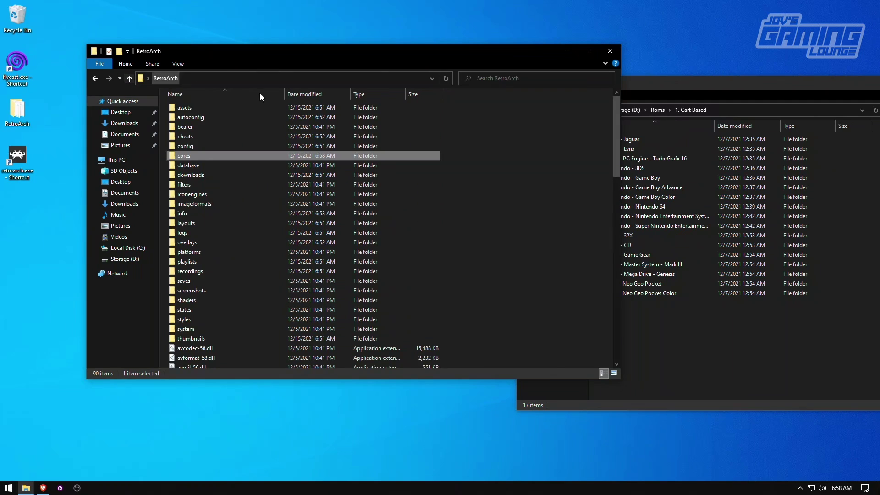
click(612, 51)
drag(694, 79, 531, 54)
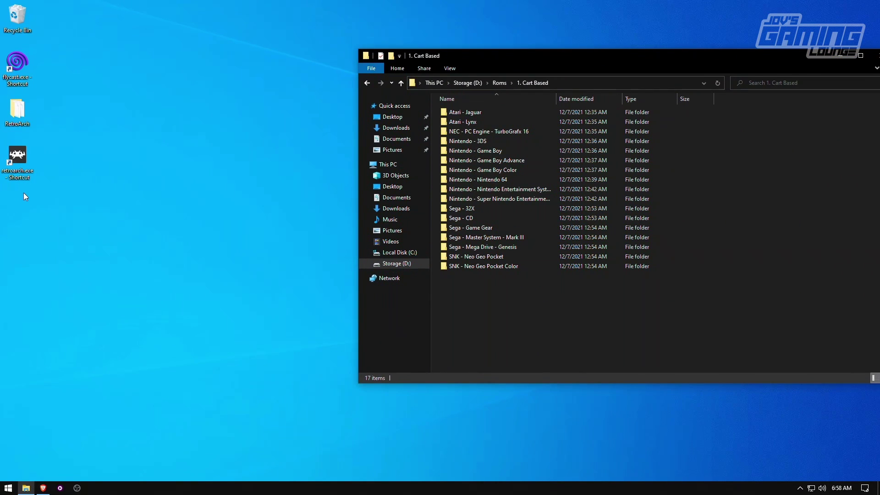
Relaunch RetroArch and show its desktop menu from the main menu
double_click(17, 156)
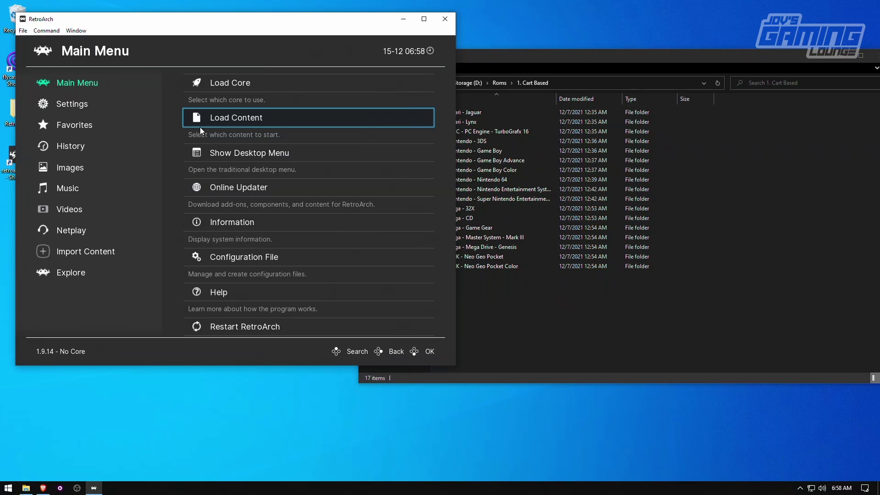
scroll(157, 181, down, 10)
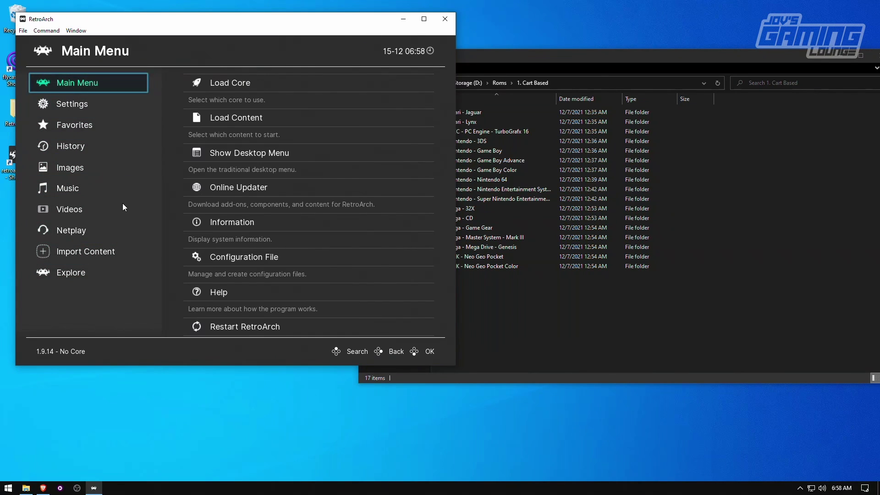
scroll(122, 208, up, 9)
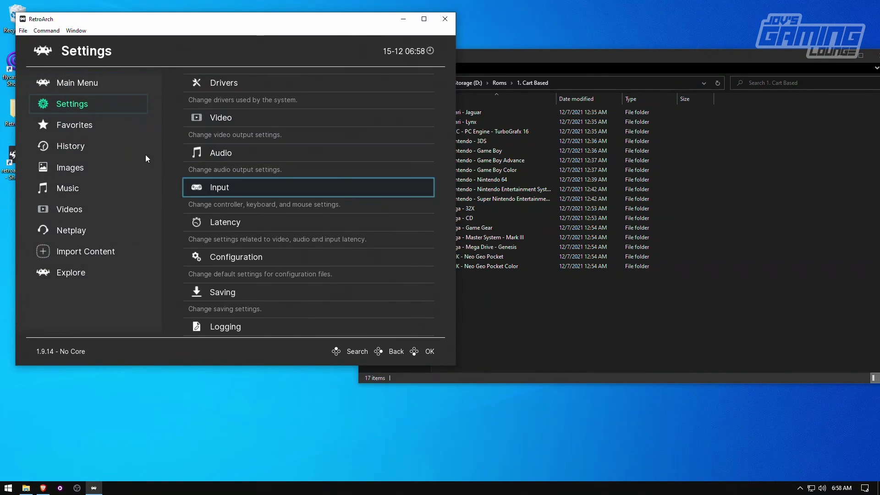
click(103, 86)
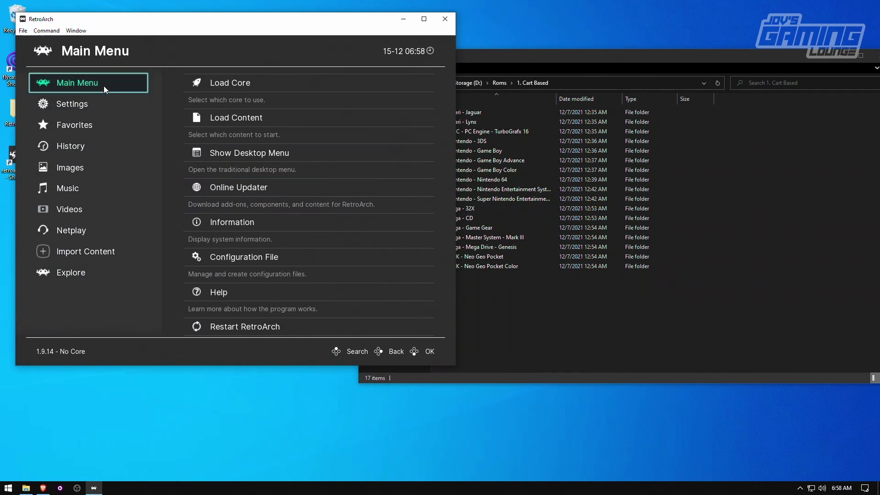
click(223, 156)
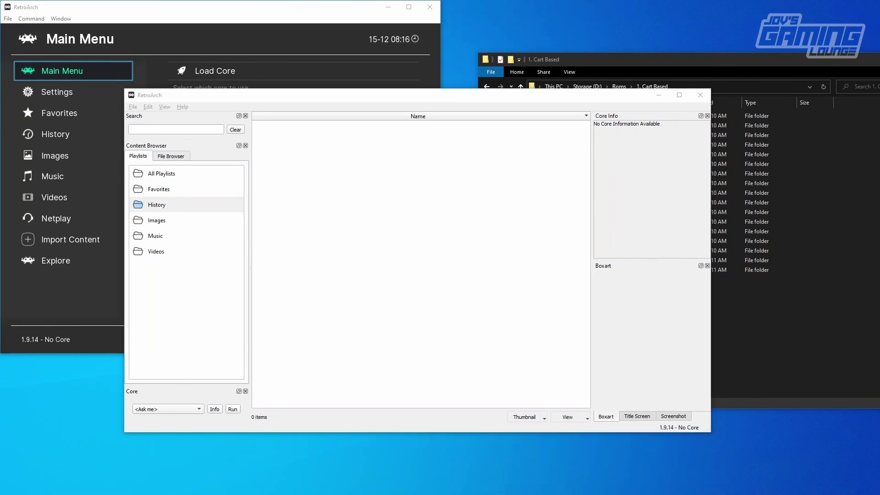
Copy the name of the Atari - Jaguar folder in 1. Cart Based without changing it
click(618, 62)
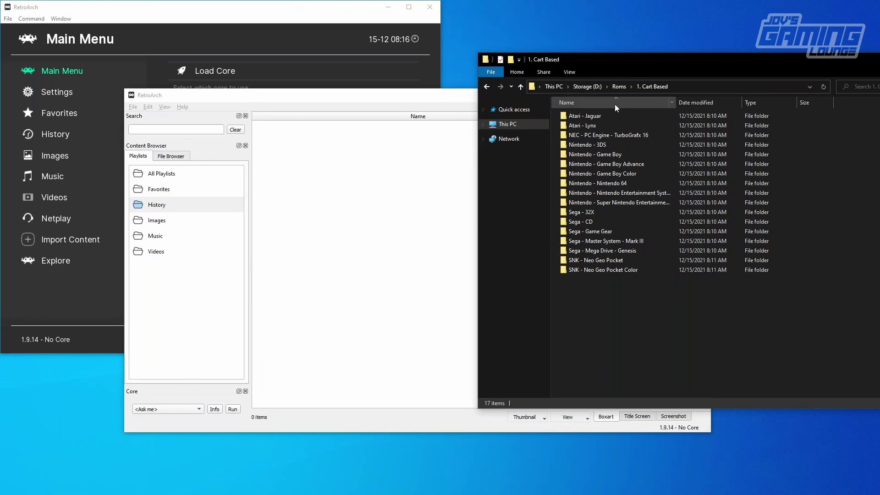
click(577, 117)
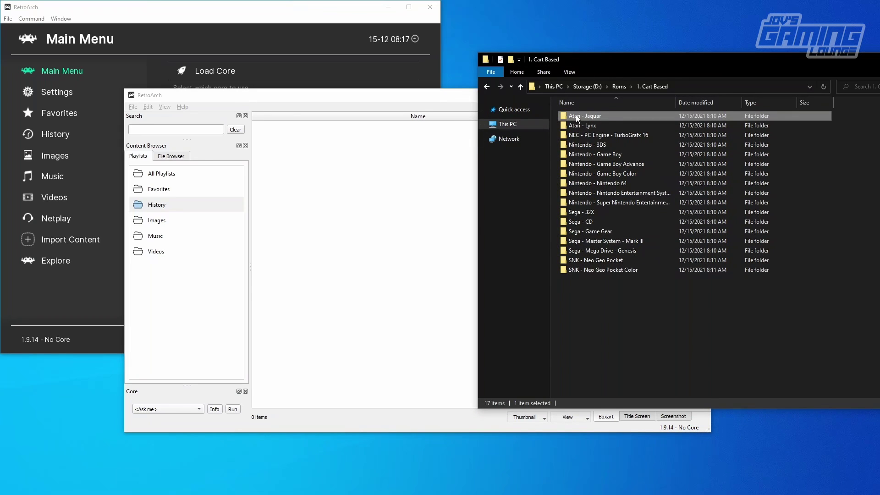
right_click(592, 116)
click(609, 145)
key(ctrl+c)
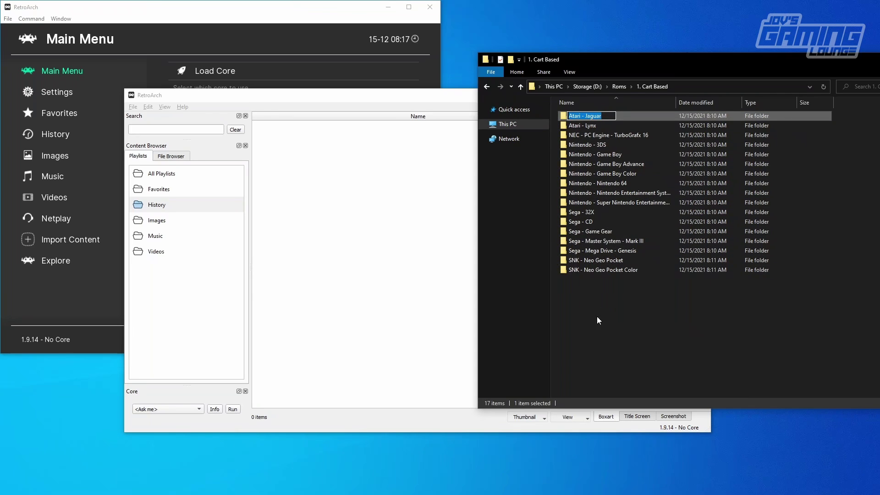
click(599, 132)
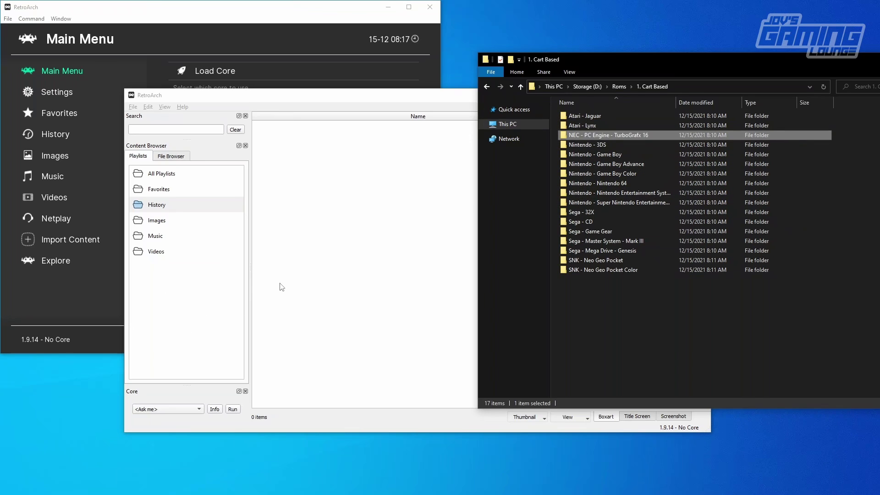
Create a new playlist in the RetroArch desktop menu, pasting Atari - Jaguar as its name
click(189, 321)
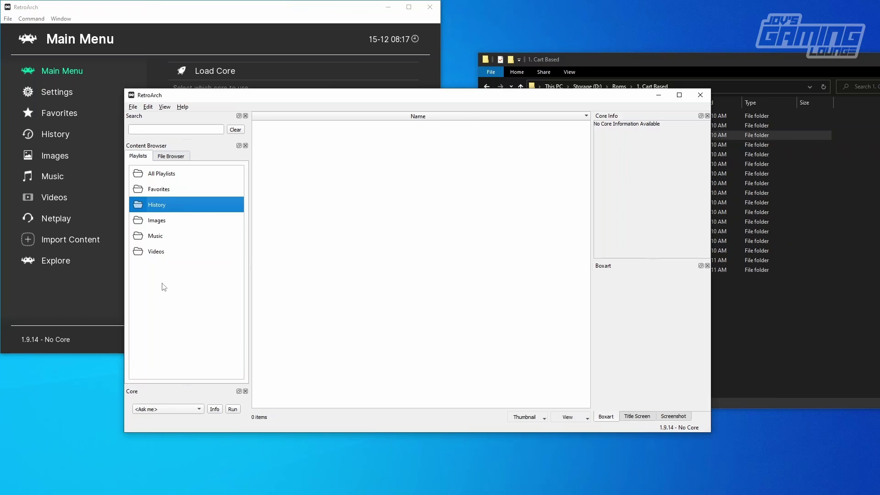
click(191, 288)
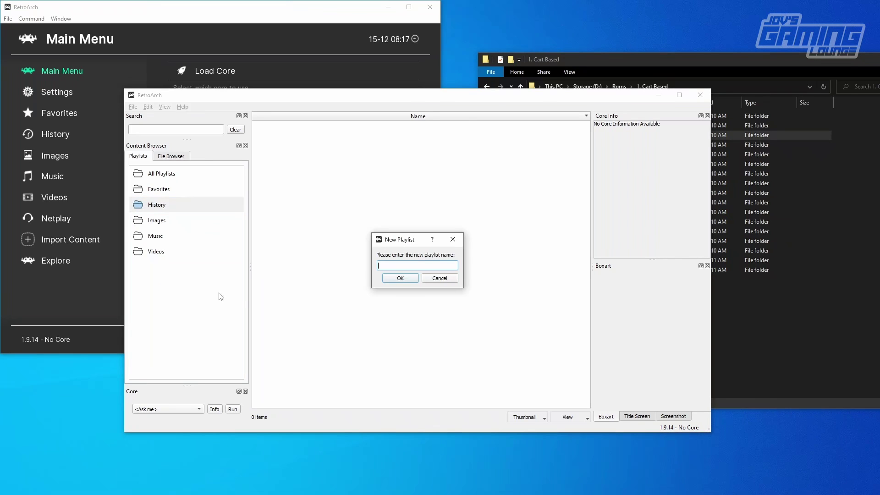
right_click(392, 266)
click(424, 314)
click(400, 278)
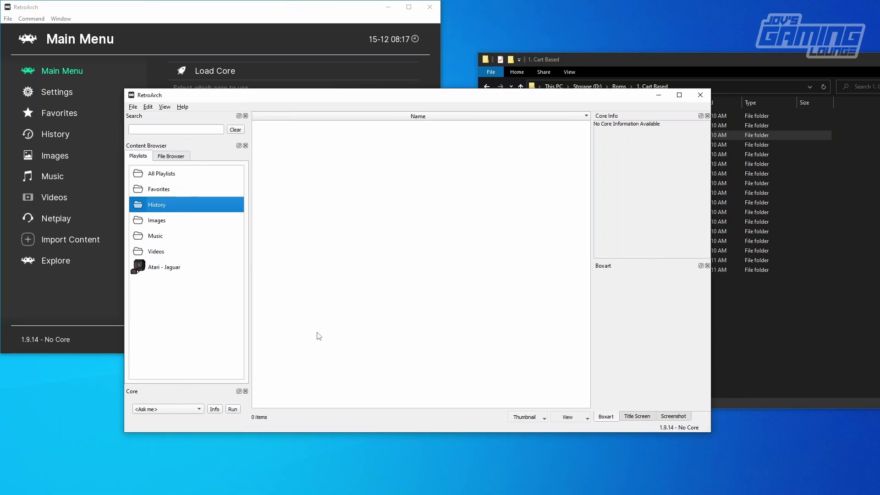
Create a second playlist in the desktop menu named Atari Jaguar, without the hyphen, for comparison with Atari - Jaguar
click(147, 271)
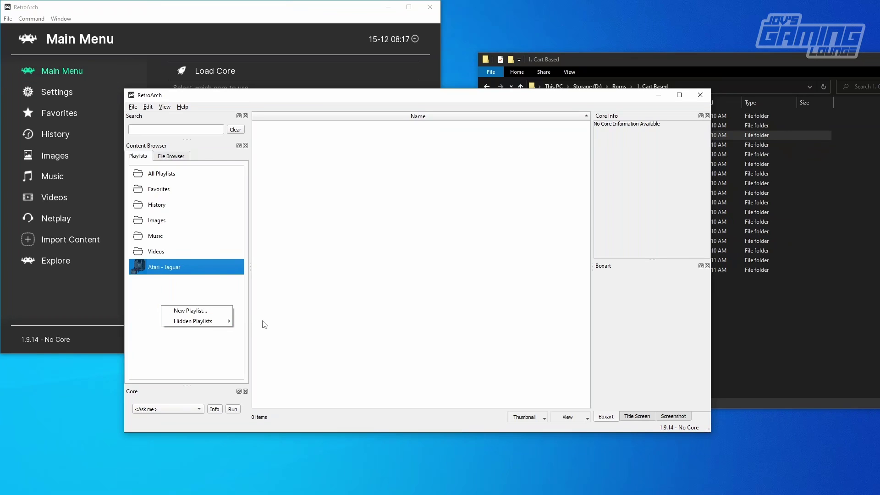
click(192, 311)
right_click(396, 265)
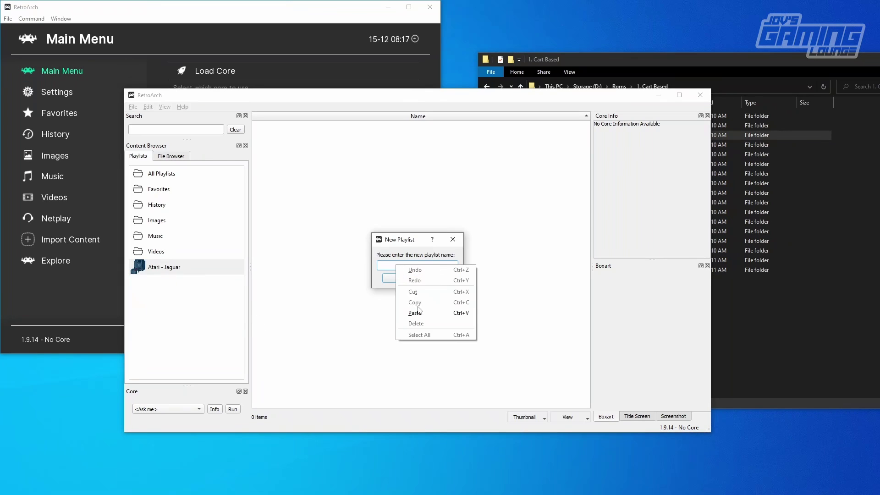
click(419, 315)
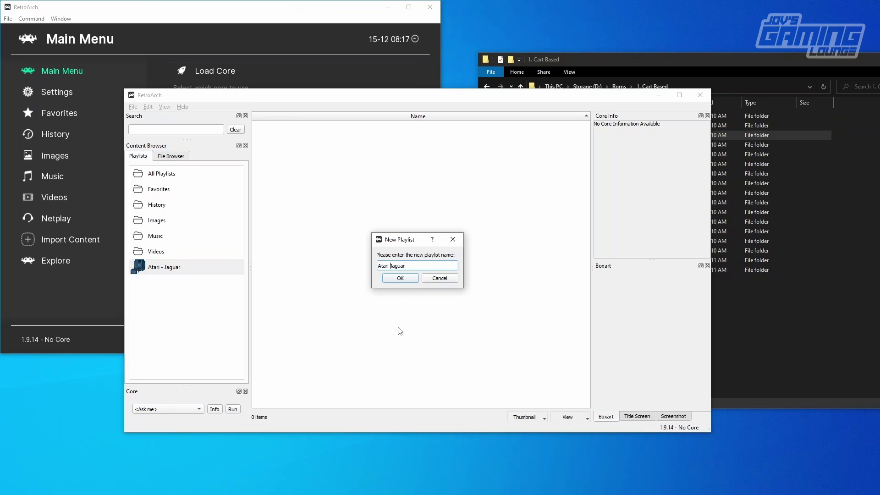
key(Return)
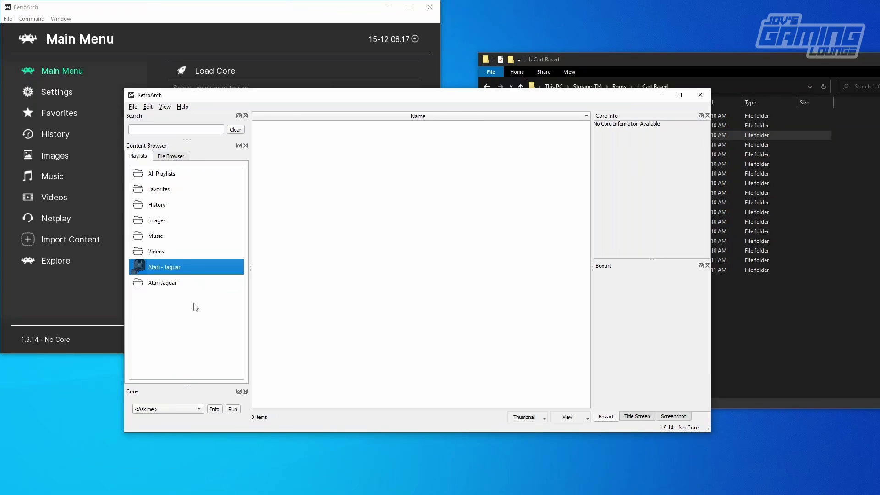
Compare the icons of the two Jaguar playlists and delete the one named without the hyphen
click(184, 282)
click(162, 268)
click(179, 288)
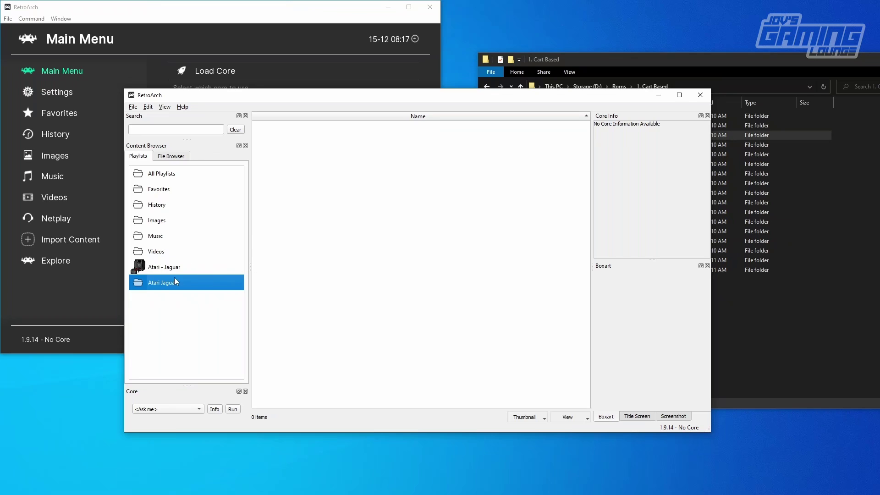
right_click(155, 288)
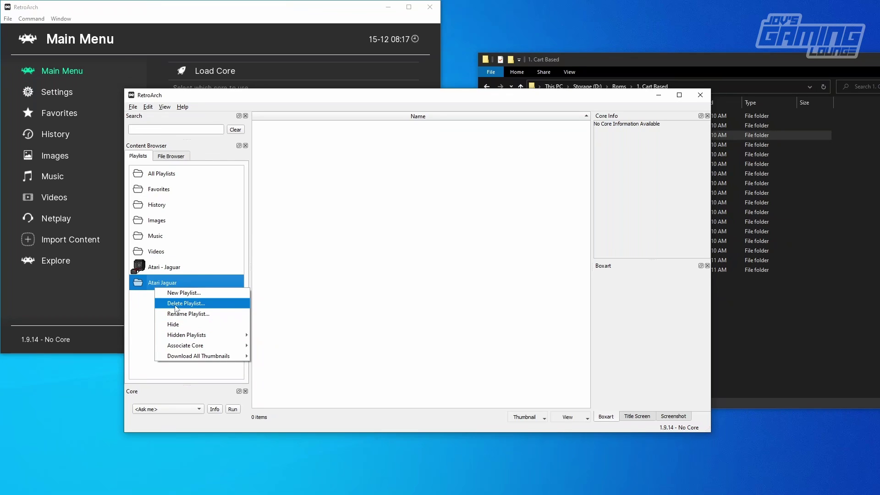
click(174, 304)
click(436, 275)
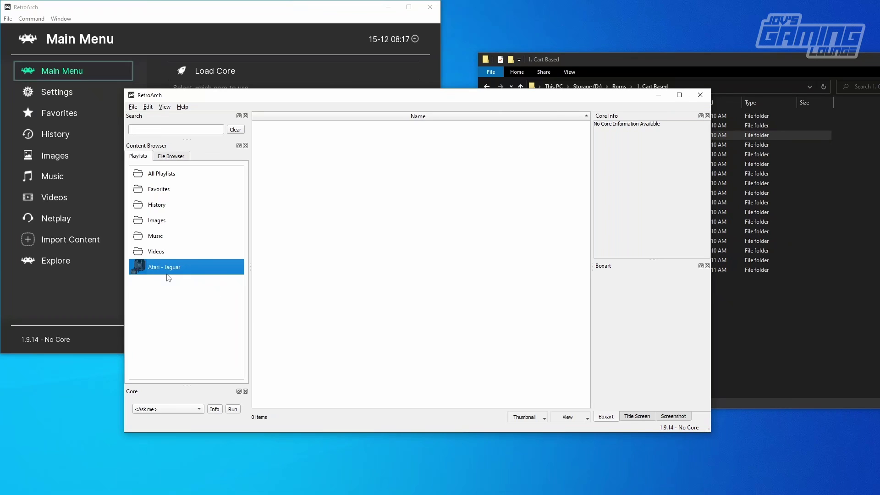
Open the Atari - Jaguar ROM folder and select every archive except the five files marked [BIOS]
click(660, 61)
double_click(601, 117)
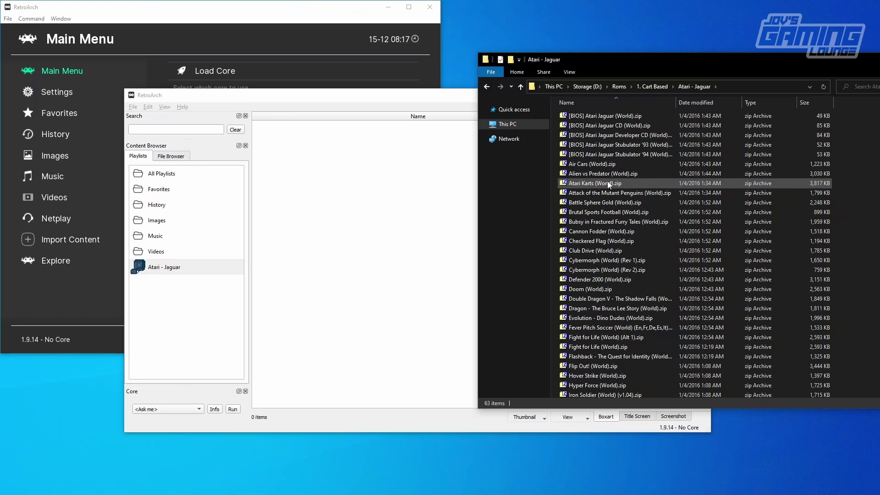
key(ctrl+a)
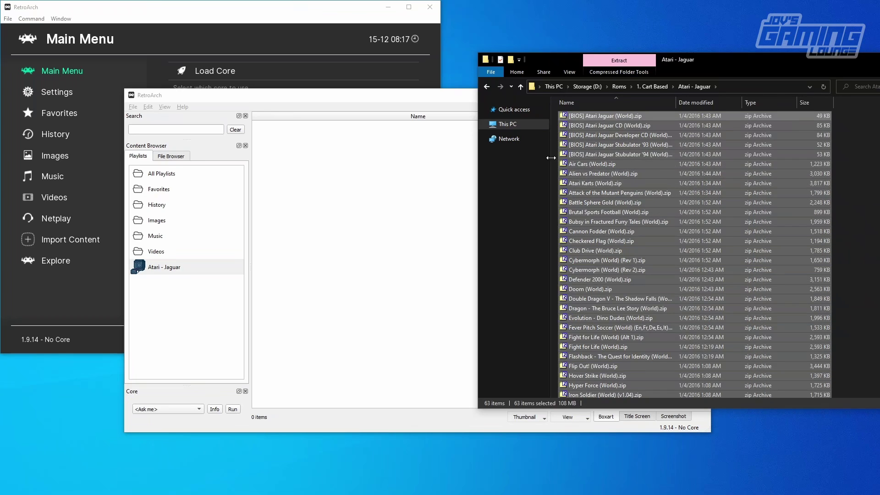
ctrl+click(581, 154)
ctrl+click(580, 143)
ctrl+click(584, 134)
ctrl+click(587, 125)
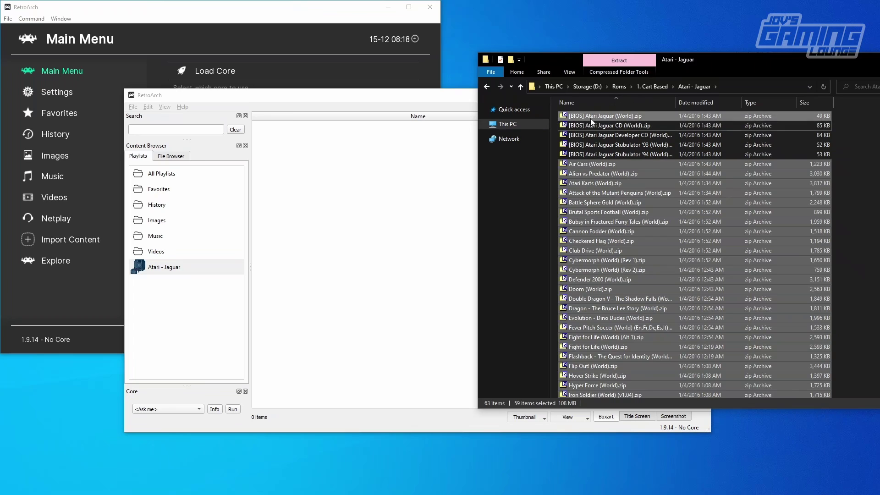
ctrl+click(591, 117)
Add the selected ROMs to the Atari - Jaguar playlist with core Virtual Jaguar and database Atari - Jaguar
drag(587, 166, 298, 269)
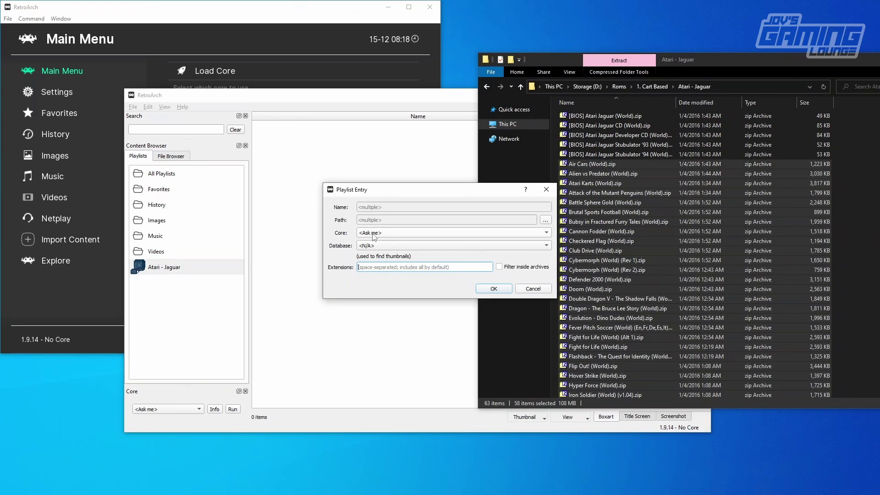
click(364, 232)
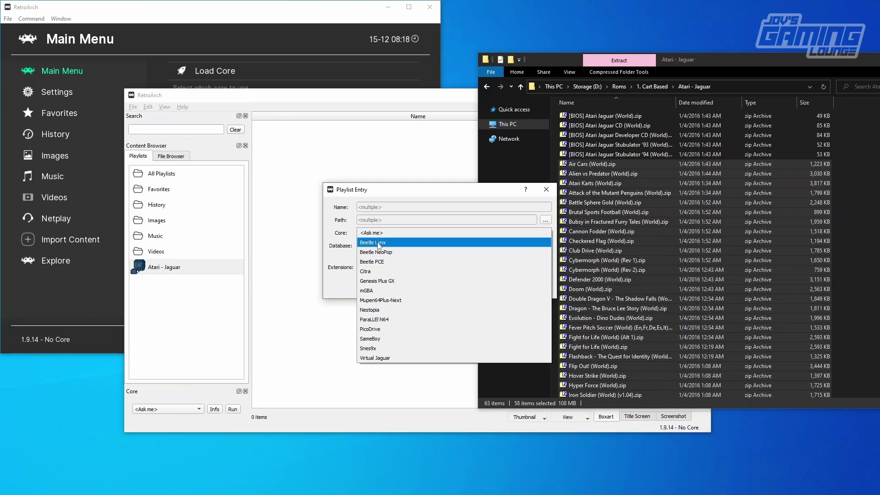
click(372, 357)
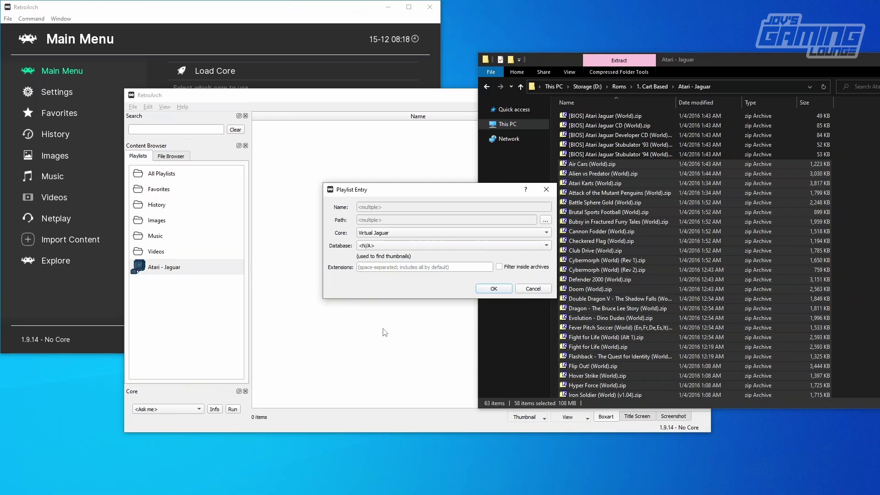
click(370, 246)
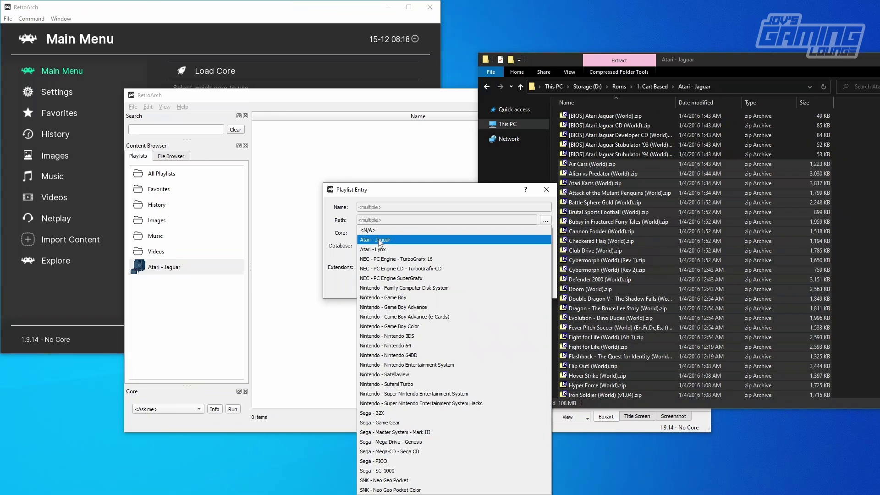
click(378, 240)
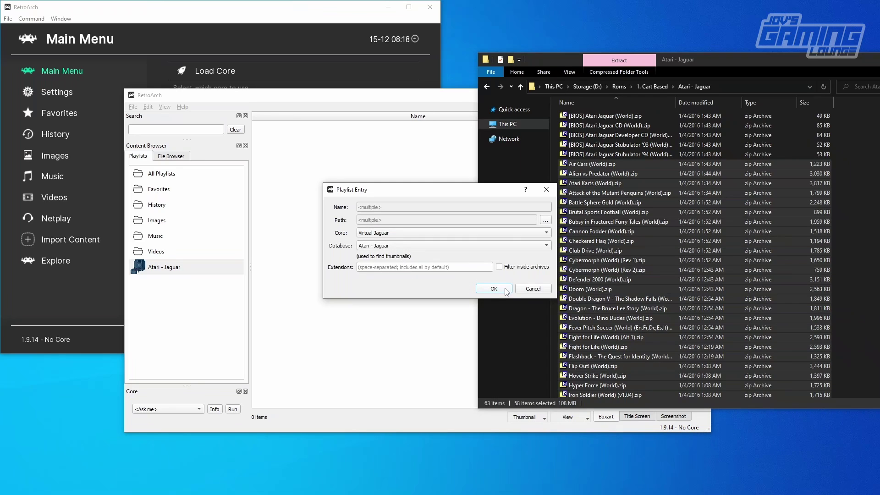
click(493, 293)
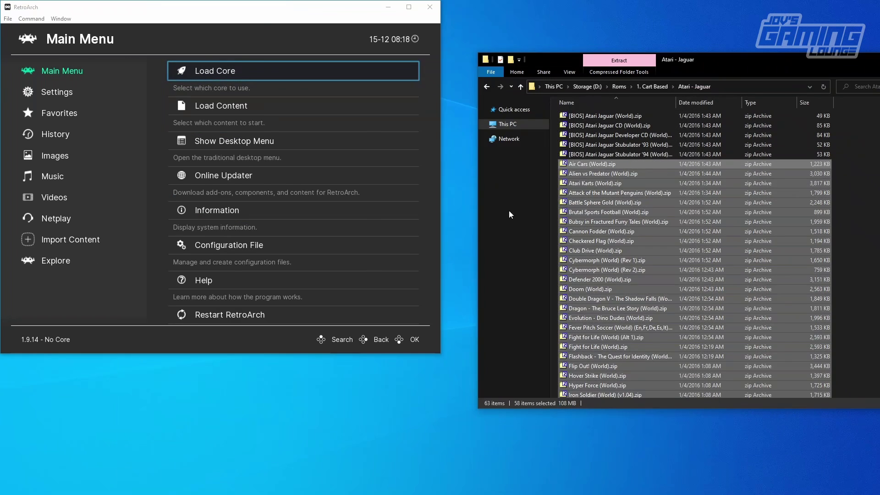
Close the desktop menu and restart RetroArch from the main menu
click(700, 95)
scroll(207, 282, down, 3)
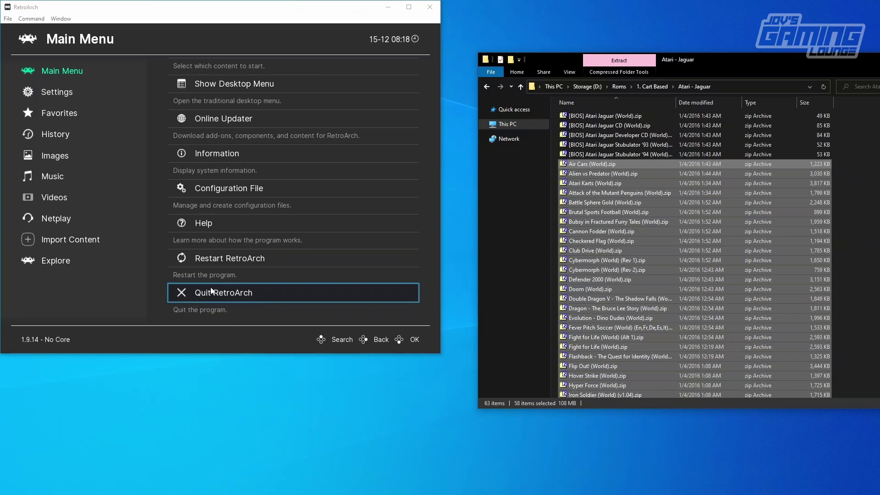
key(Up)
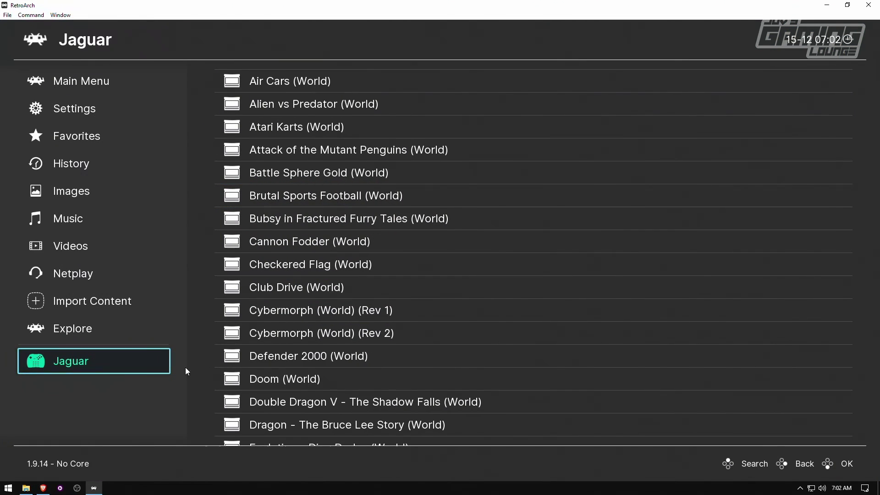
Run NBA Jam - Tournament Edition (World) from the Jaguar playlist and try the game window maximized and windowed
scroll(434, 231, down, 15)
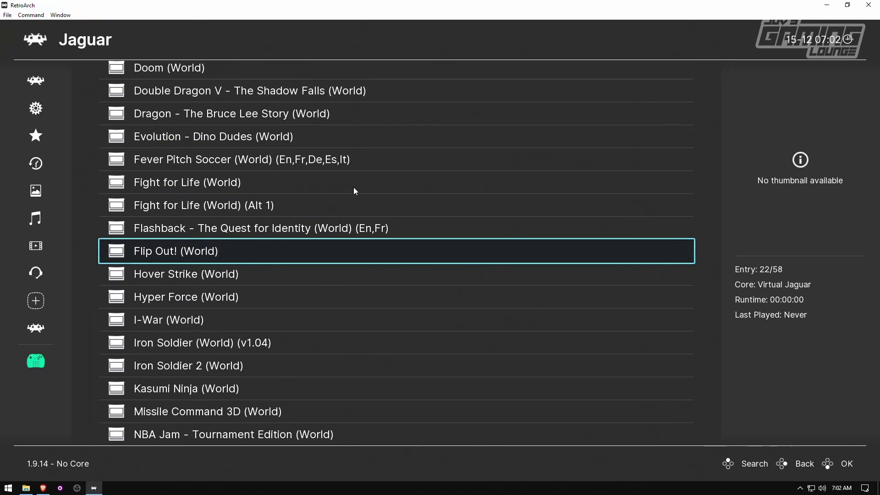
scroll(367, 192, down, 8)
click(289, 250)
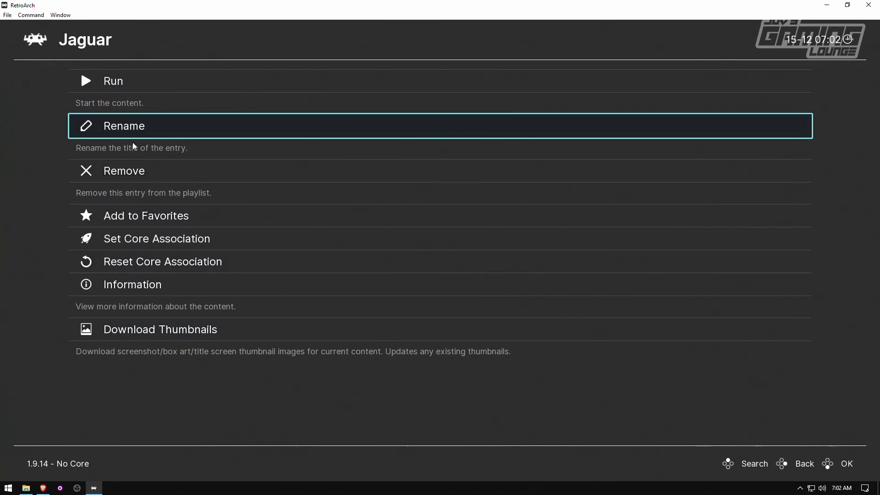
click(151, 89)
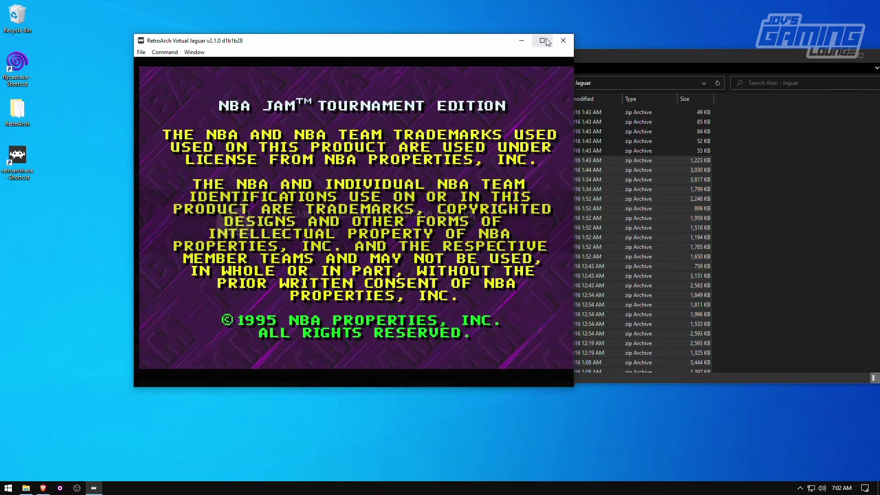
click(542, 41)
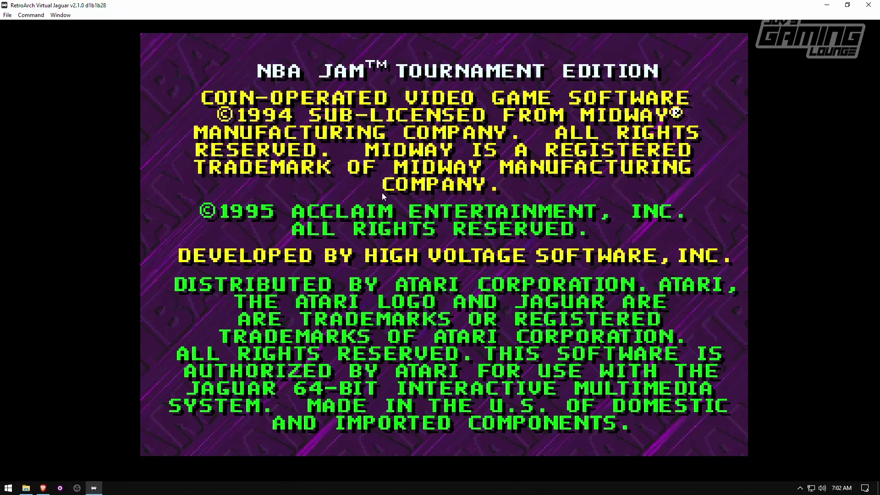
drag(323, 5, 324, 27)
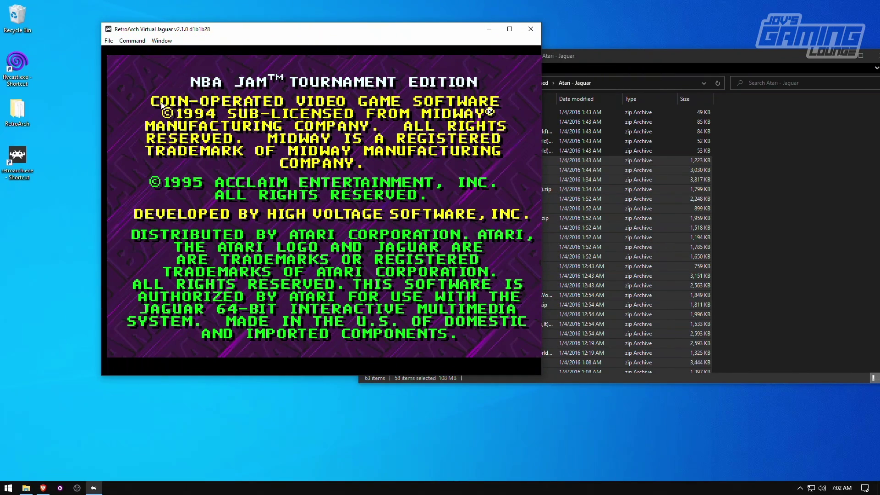
Bring up the quick menu for the running game and close its content
key(F1)
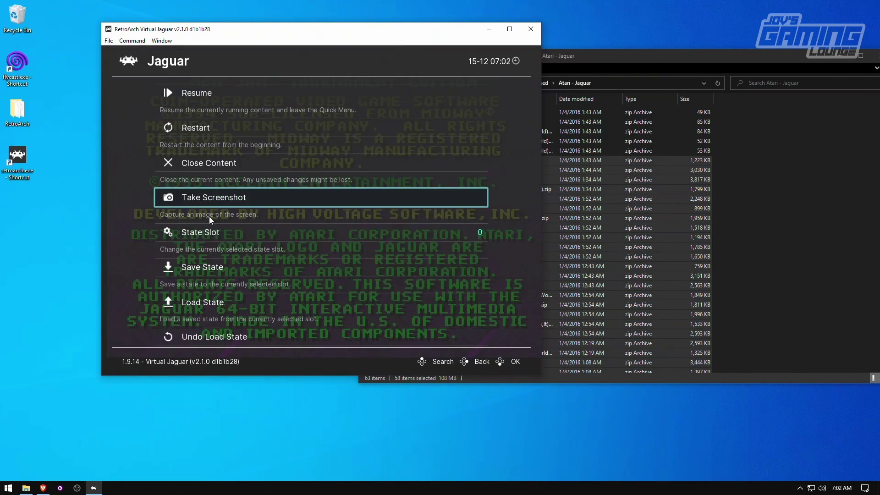
click(215, 158)
right_click(168, 199)
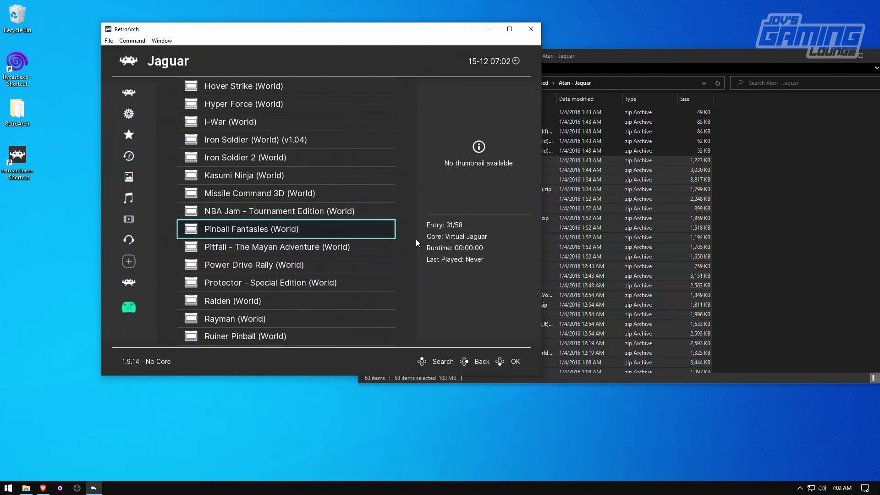
Maximize RetroArch, show its desktop menu from the main menu, and dismiss the welcome message
click(509, 30)
key(Up)
key(Up)
key(Up)
key(Up)
key(Left)
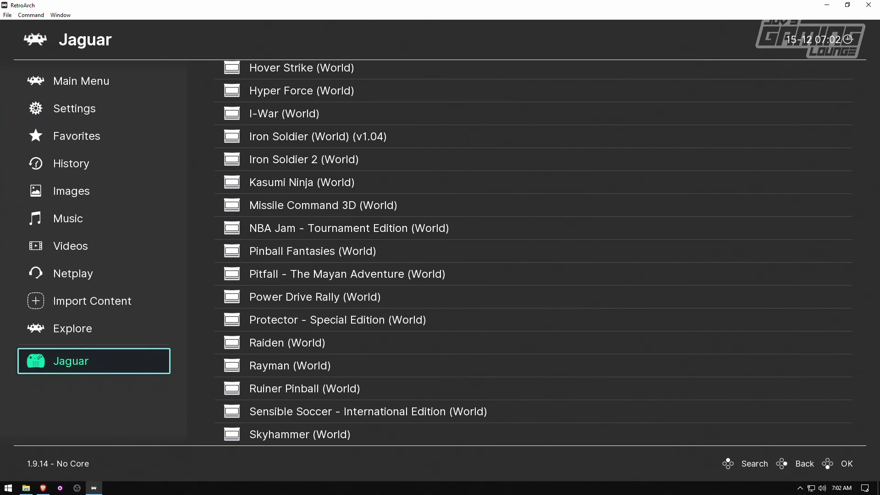
click(100, 82)
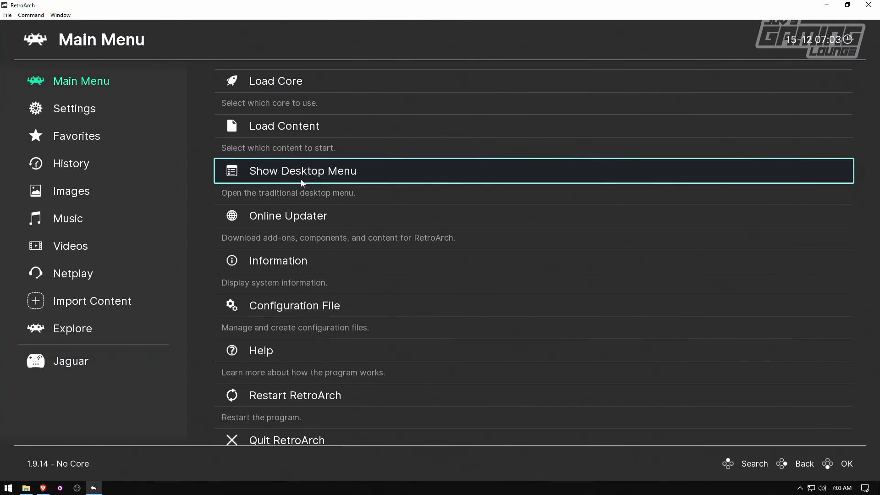
key(Return)
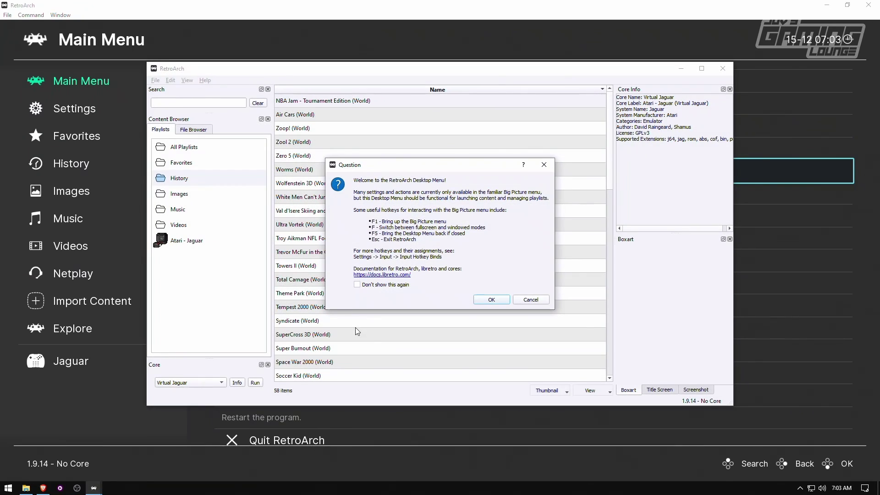
click(501, 301)
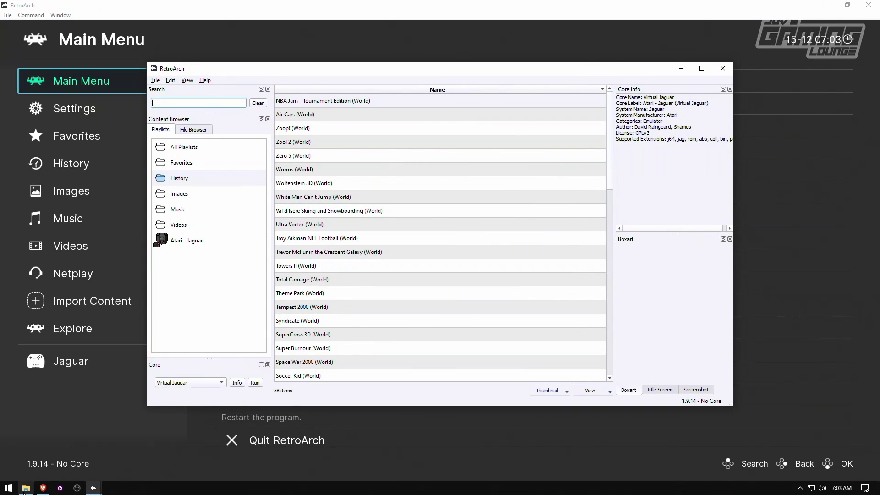
Switch to the 1. Cart Based folder and copy the name of the Nintendo - Nintendo 64 folder
click(26, 488)
click(402, 83)
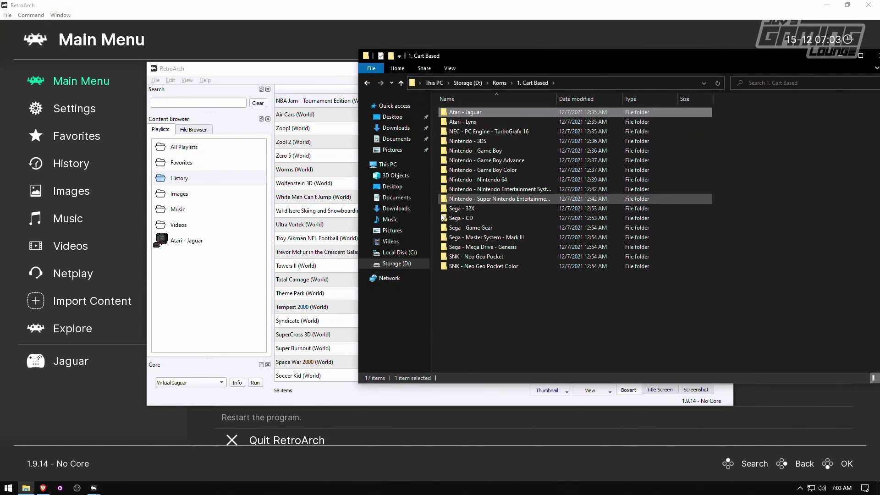
double_click(504, 179)
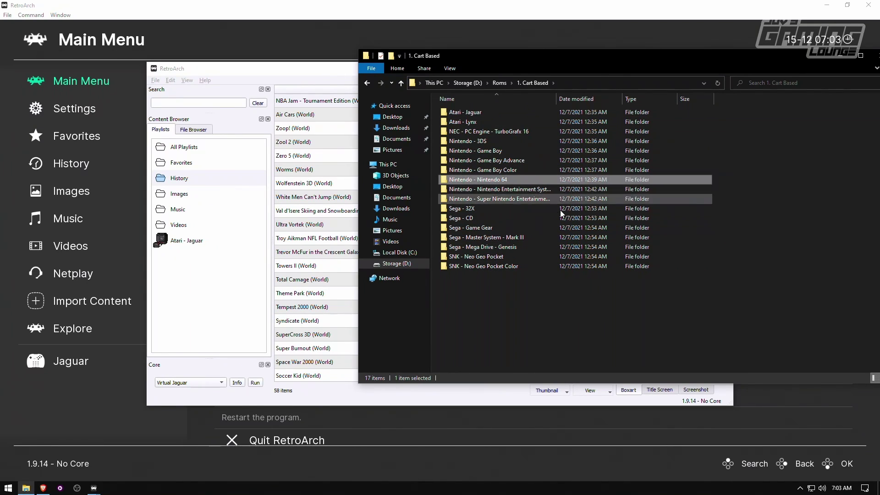
click(401, 83)
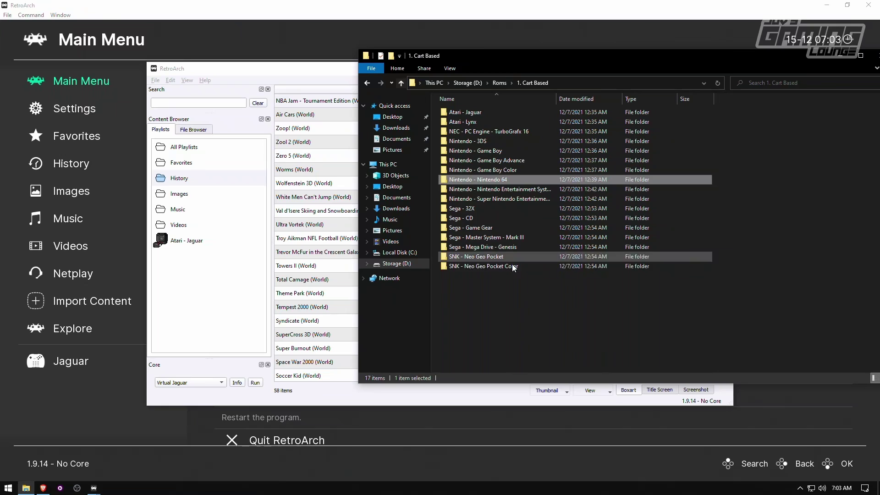
click(481, 179)
right_click(480, 179)
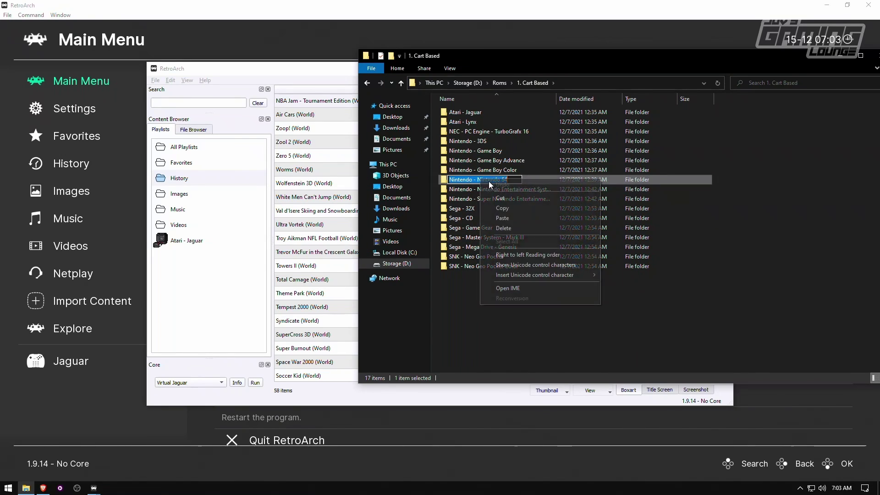
click(503, 208)
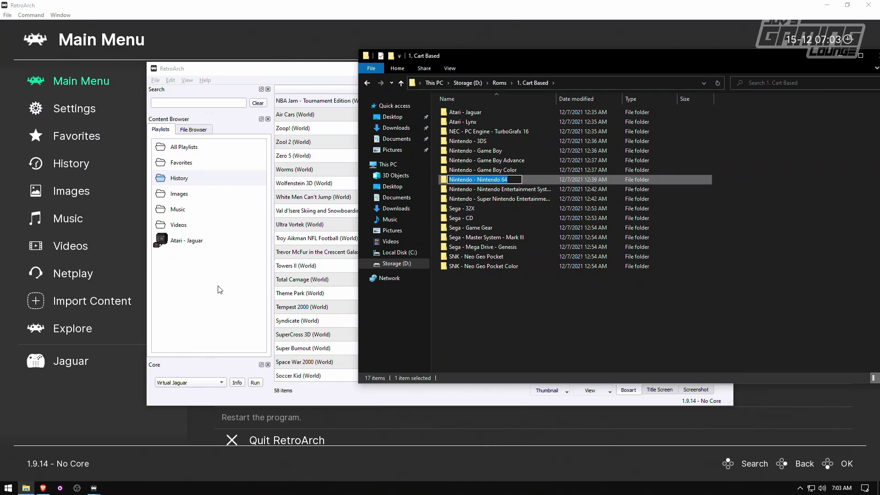
Create a RetroArch playlist named with the copied folder name, Nintendo - Nintendo 64, and open it
right_click(197, 277)
click(213, 282)
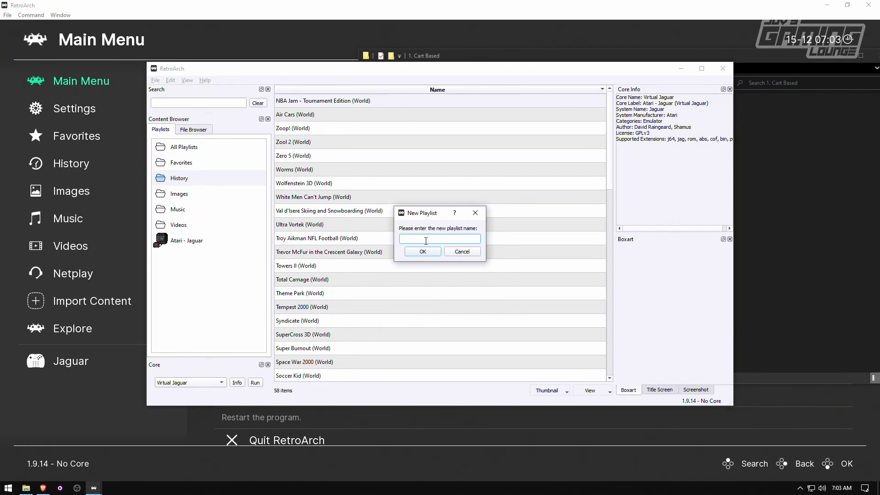
right_click(426, 240)
click(453, 288)
click(422, 252)
click(177, 260)
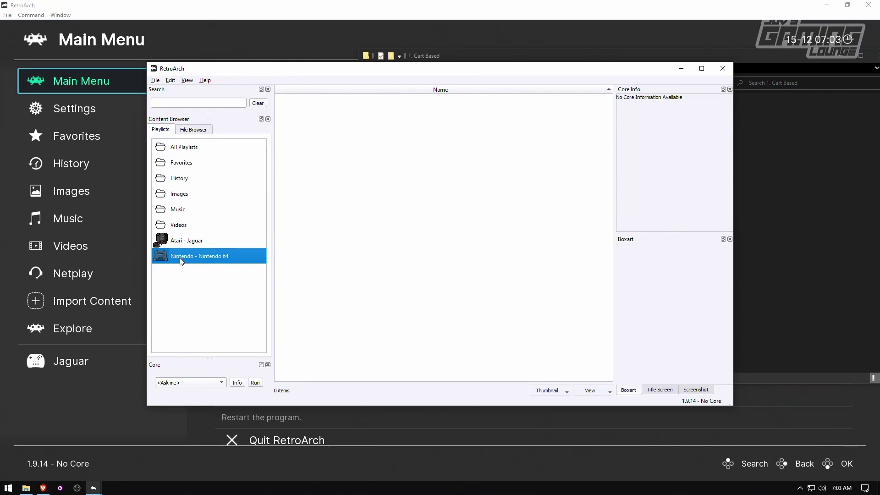
Add all ROM files from the Nintendo - Nintendo 64 folder to the open Nintendo 64 playlist
click(27, 488)
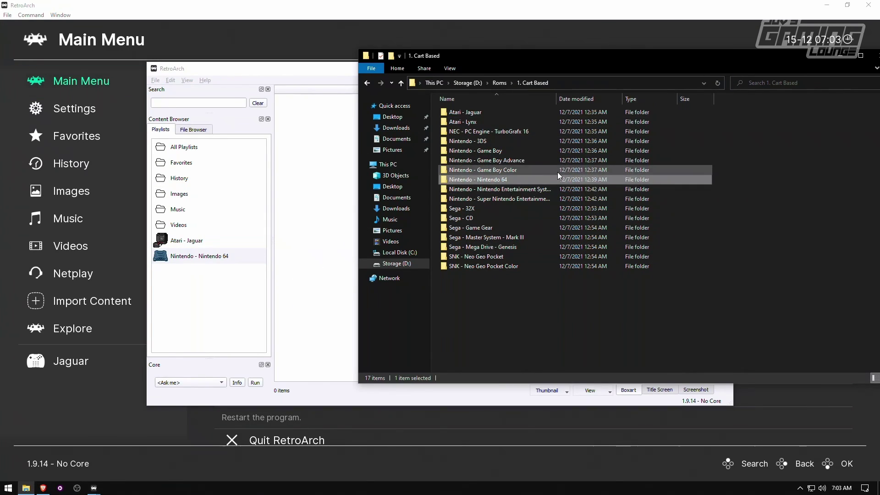
double_click(499, 182)
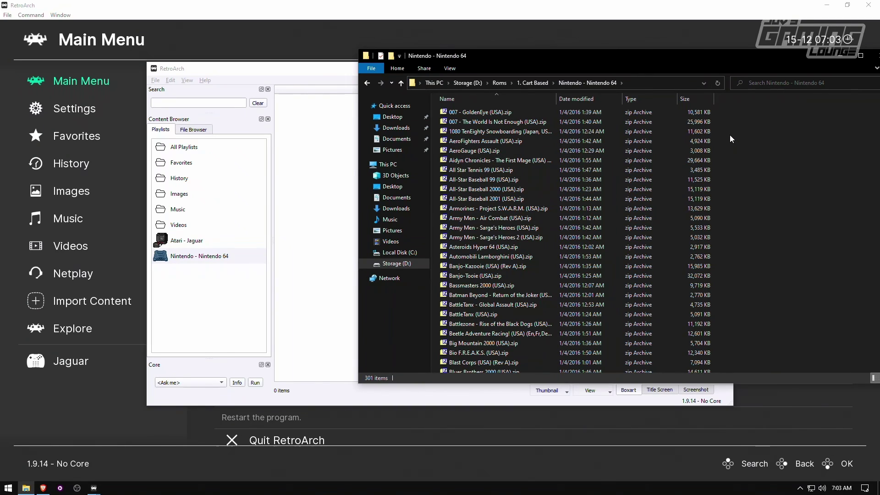
key(ctrl+a)
drag(506, 122, 322, 214)
Assign the ParaLLEl N64 core and the Nintendo - Nintendo 64 database to the new playlist entries and confirm them
click(403, 226)
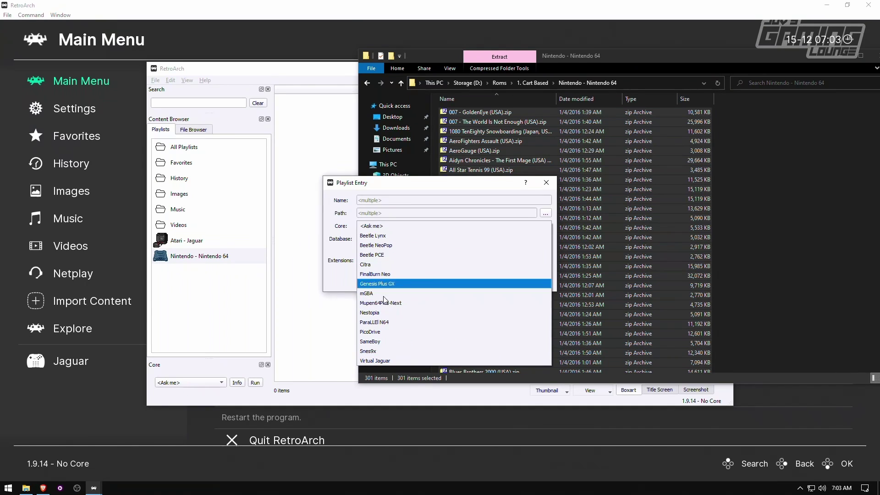
click(383, 322)
click(376, 238)
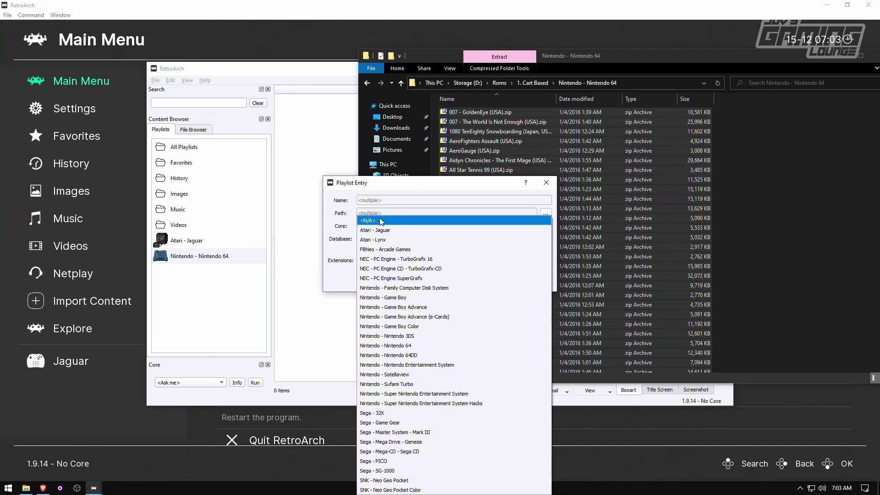
click(399, 346)
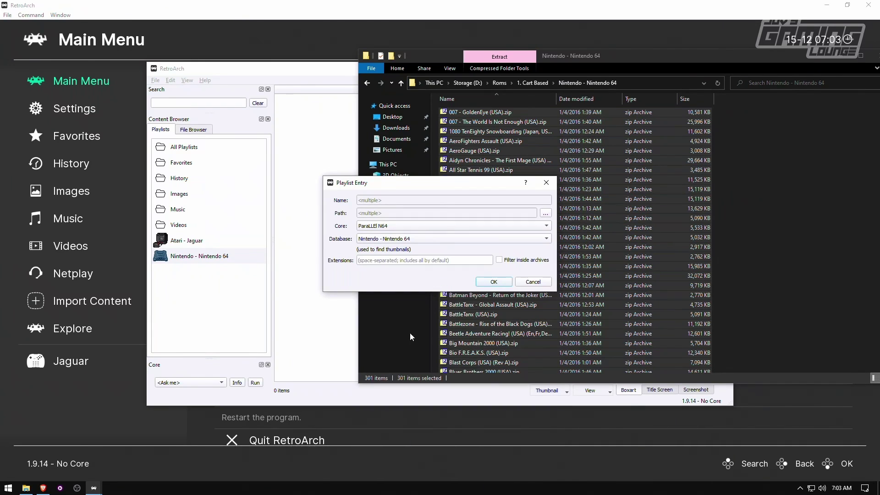
click(494, 281)
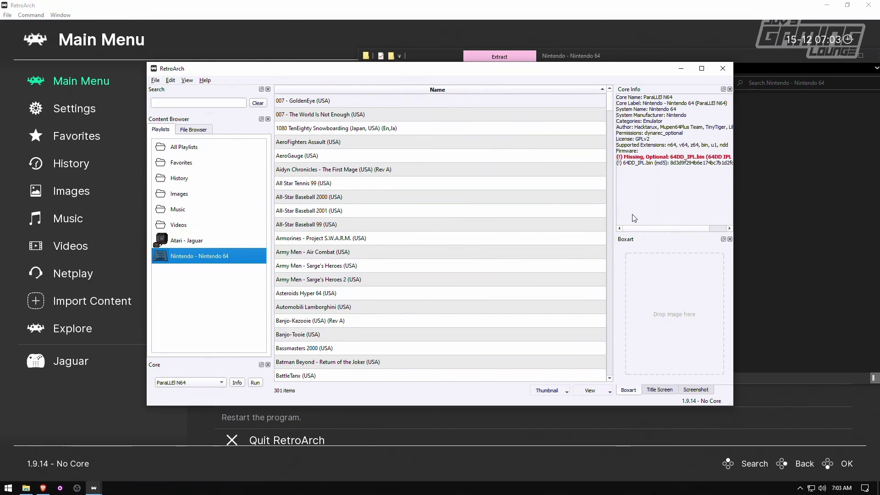
Close the desktop menu and open the Nintendo 64 playlist in RetroArch's main window
scroll(365, 257, down, 14)
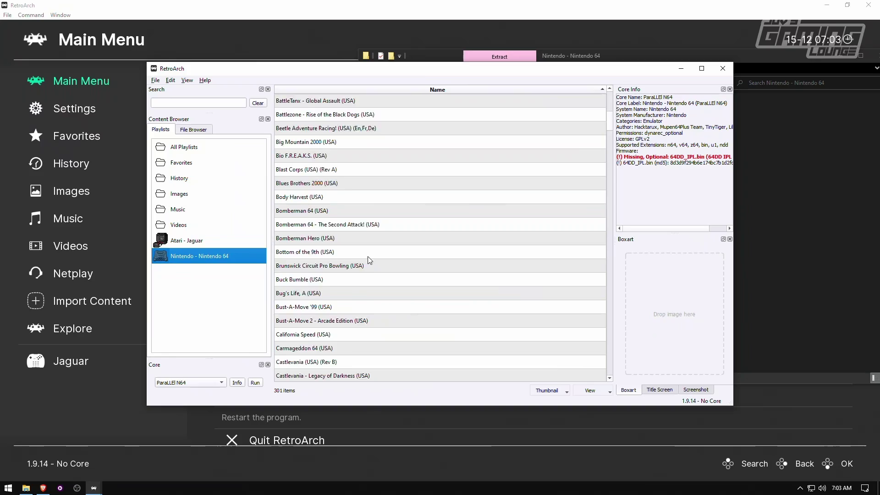
click(722, 69)
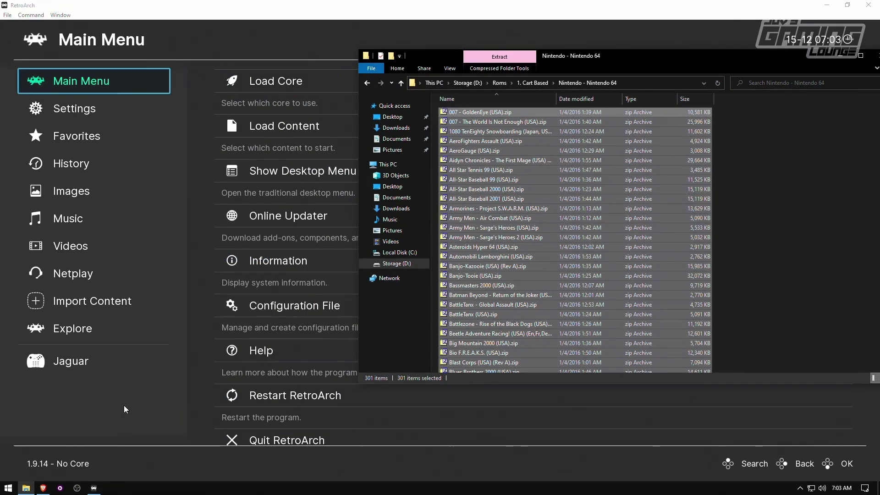
click(310, 403)
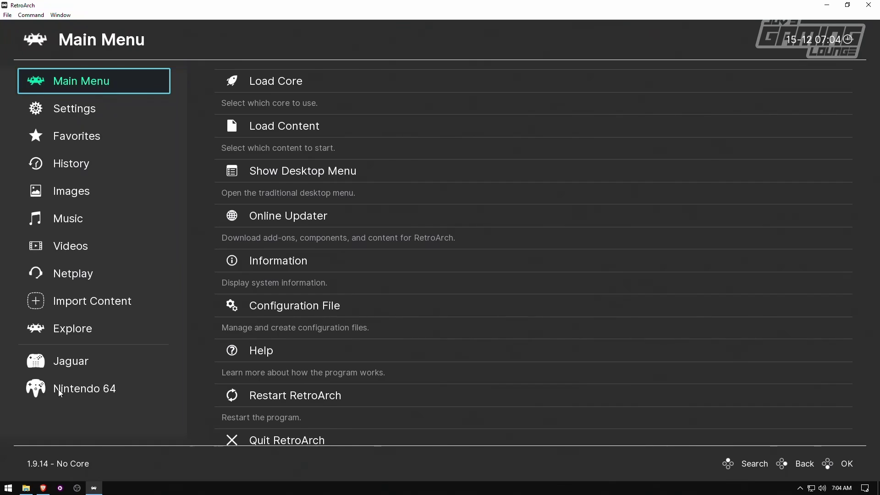
click(50, 390)
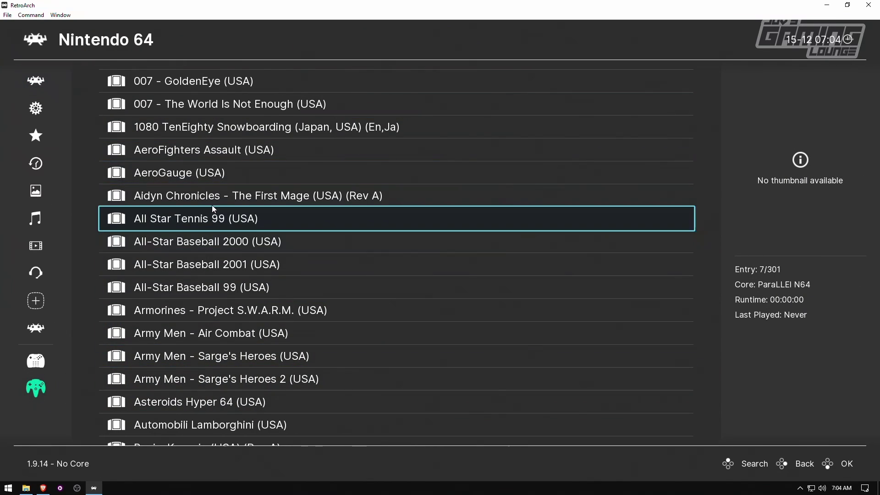
Run Donkey Kong 64 (USA) from the Nintendo 64 playlist and try the game window maximized and windowed
scroll(381, 156, down, 15)
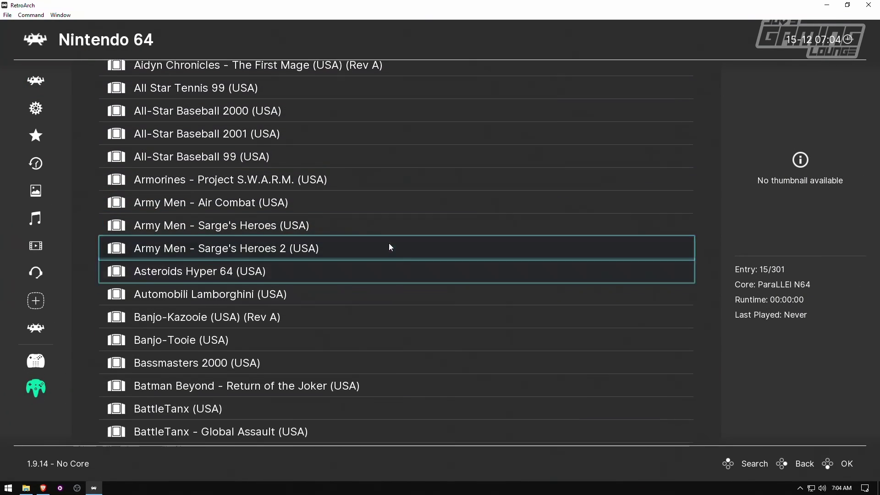
scroll(382, 263, down, 2)
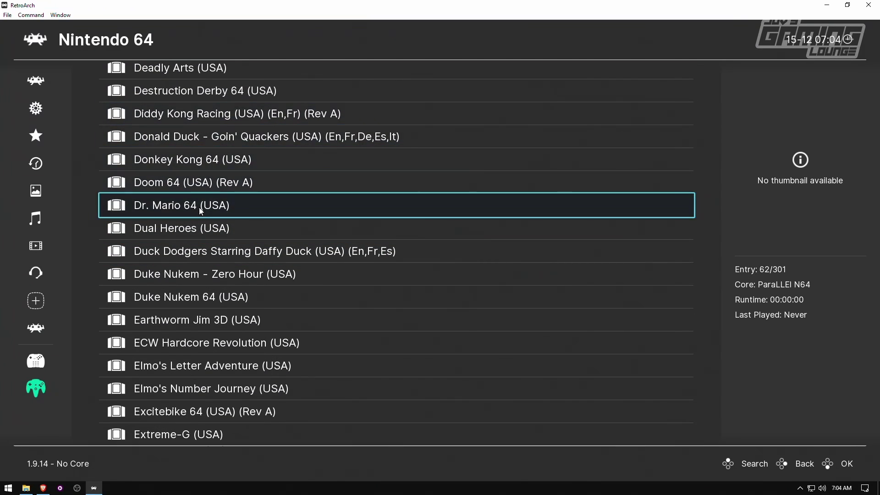
click(294, 164)
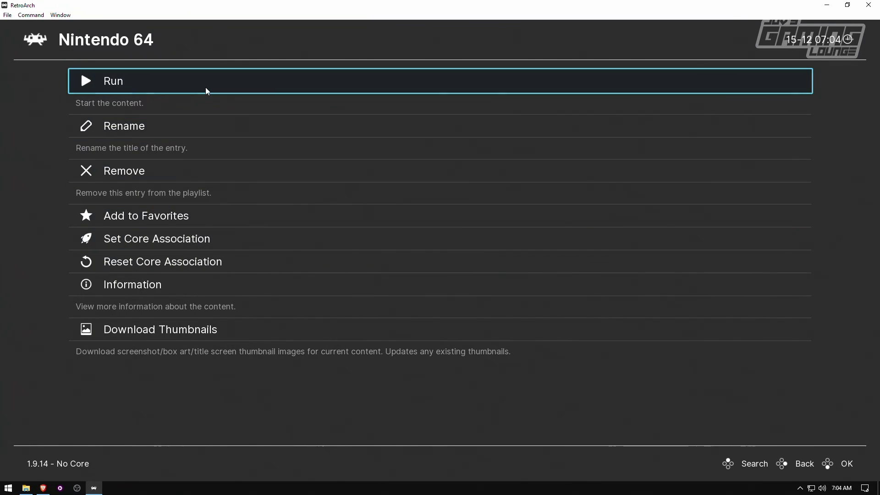
click(204, 86)
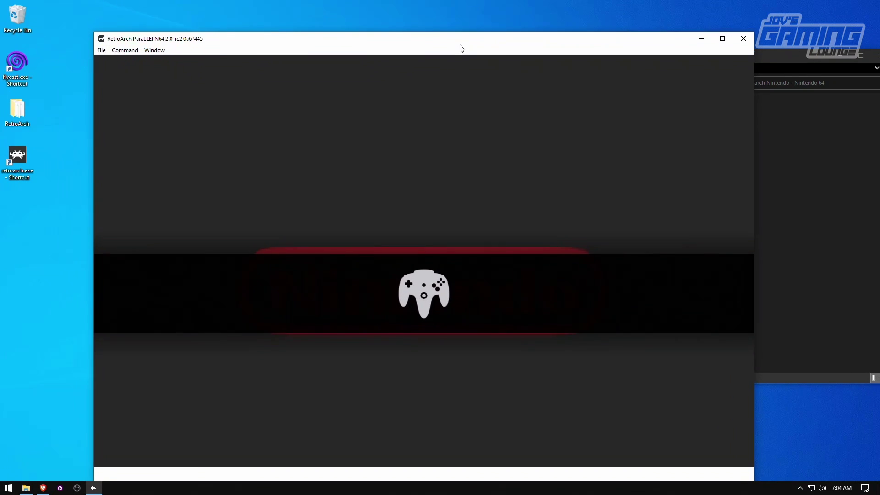
double_click(436, 30)
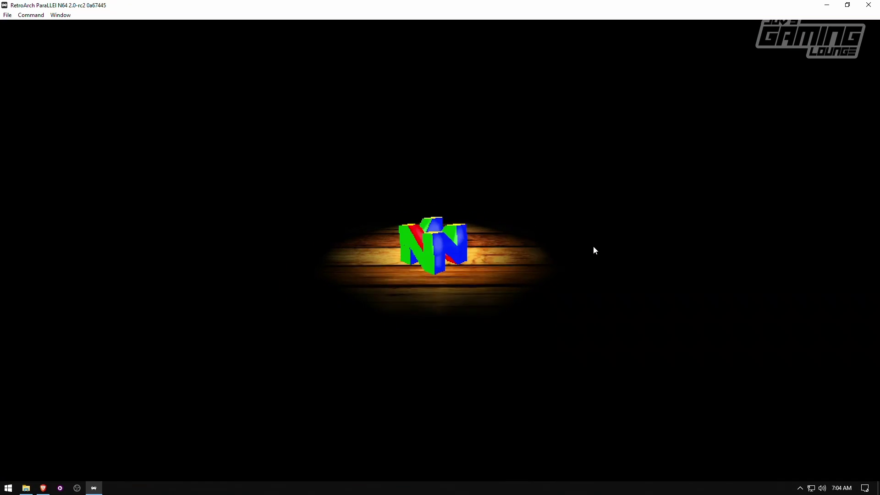
double_click(503, 5)
double_click(476, 17)
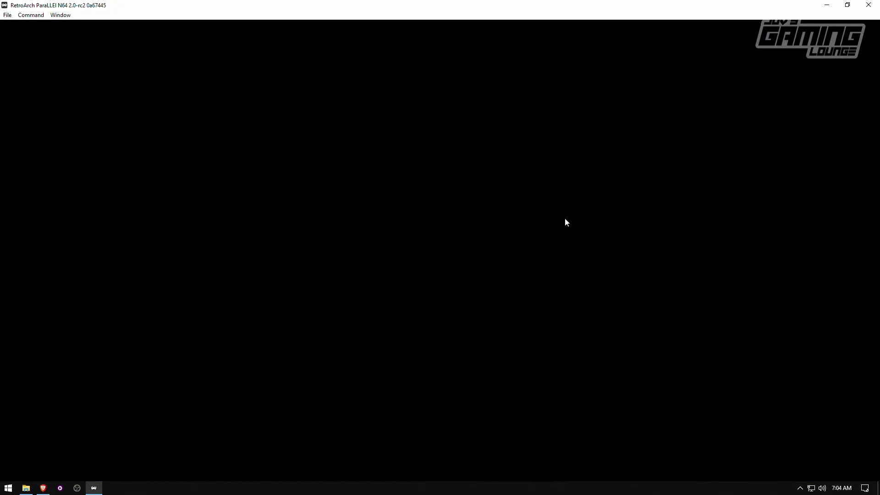
Close the running game with RetroArch, then relaunch RetroArch from its desktop shortcut in full screen
click(867, 4)
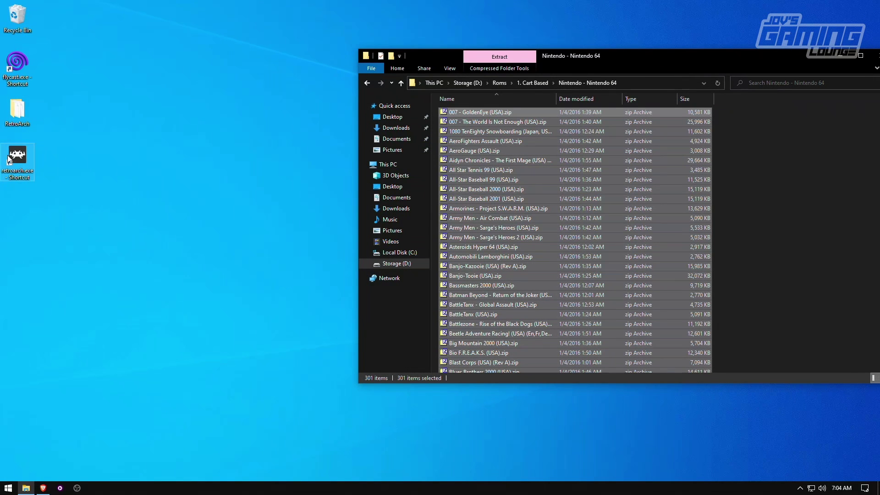
click(640, 259)
double_click(17, 158)
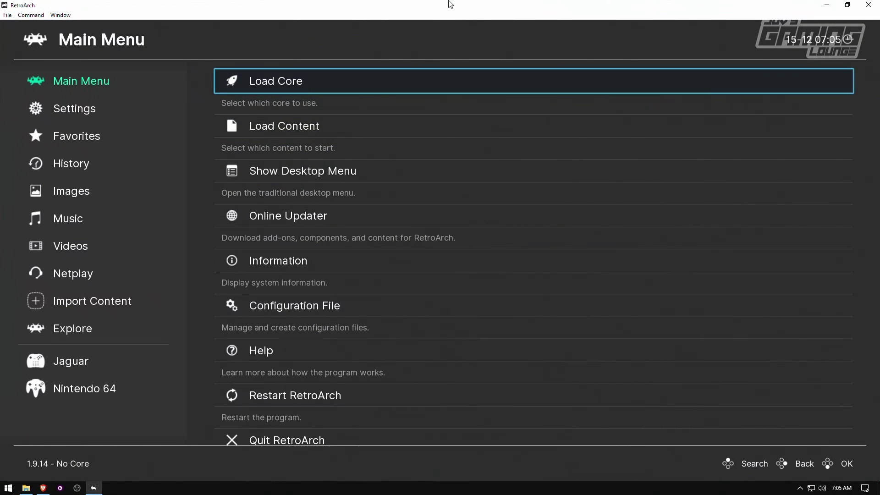
key(f)
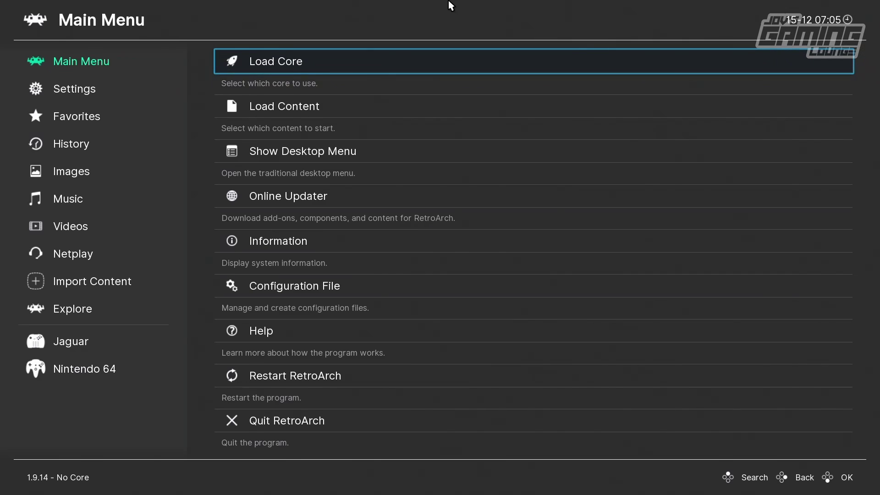
Open the User Interface settings of RetroArch
key(Left)
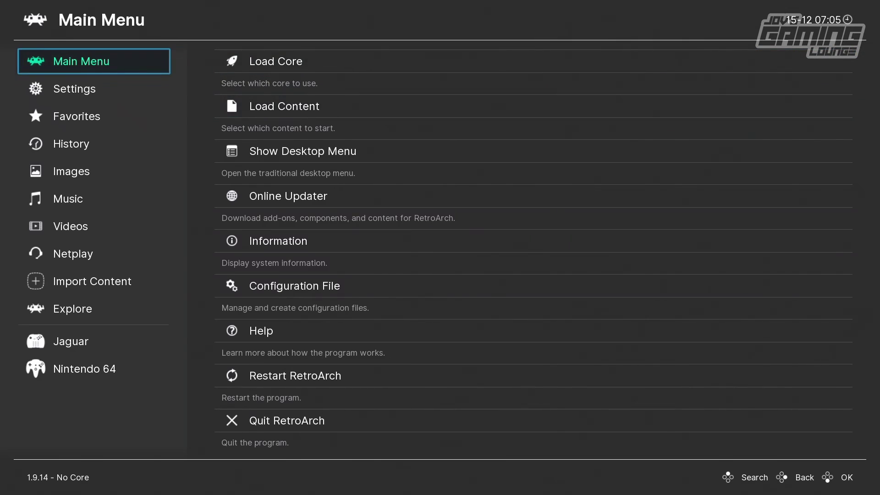
key(Down)
key(Right)
key(Down)
key(Down)
key(Down)
key(Down)
key(Down)
key(Down)
key(Down)
key(Down)
key(Down)
key(Down)
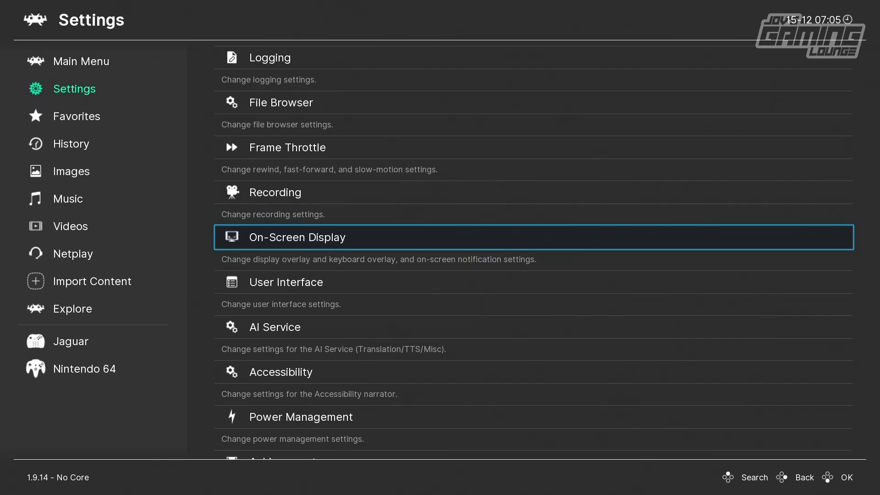
key(Up)
key(Down)
key(Down)
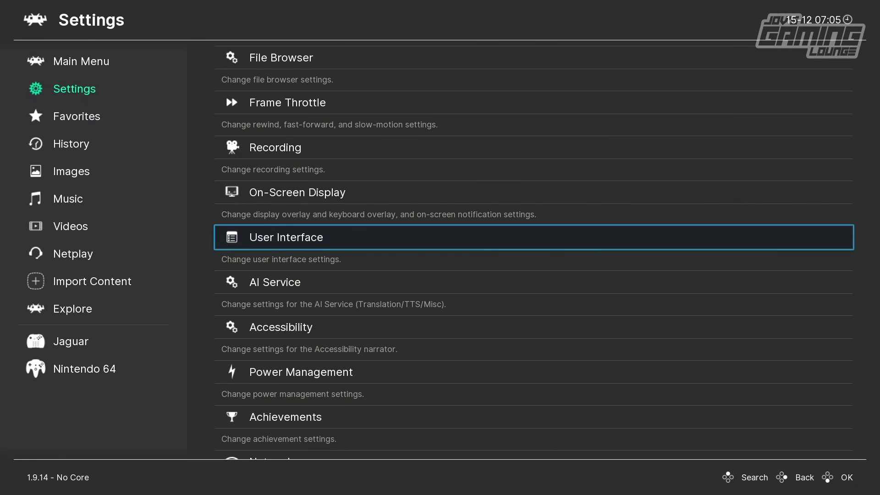
key(Return)
Open the Appearance settings and go to the Menu Color Theme option
key(Down)
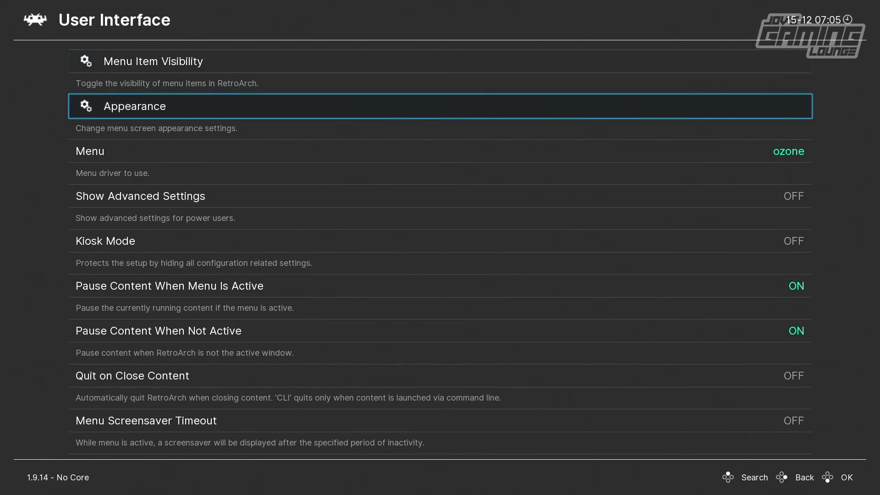
key(Return)
key(Down)
key(Down)
key(Down)
key(Down)
key(Down)
key(Down)
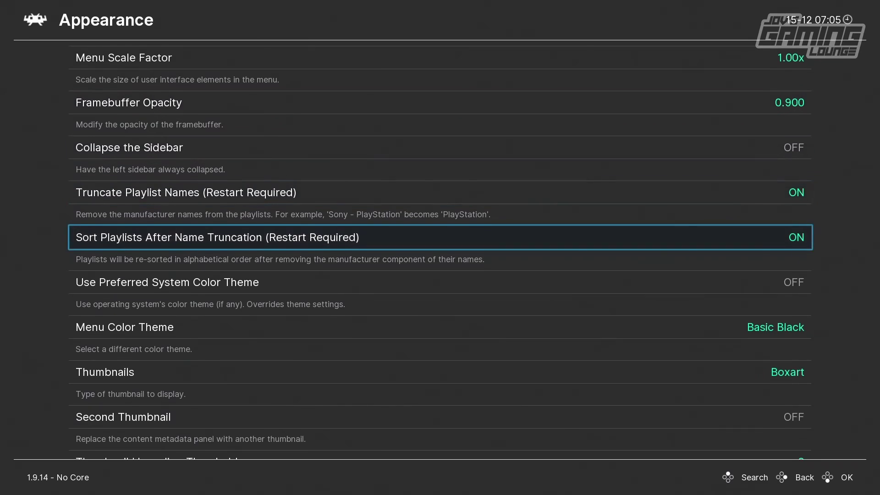
Try the Nord and Gruvbox Dark menu color themes
key(Return)
key(Down)
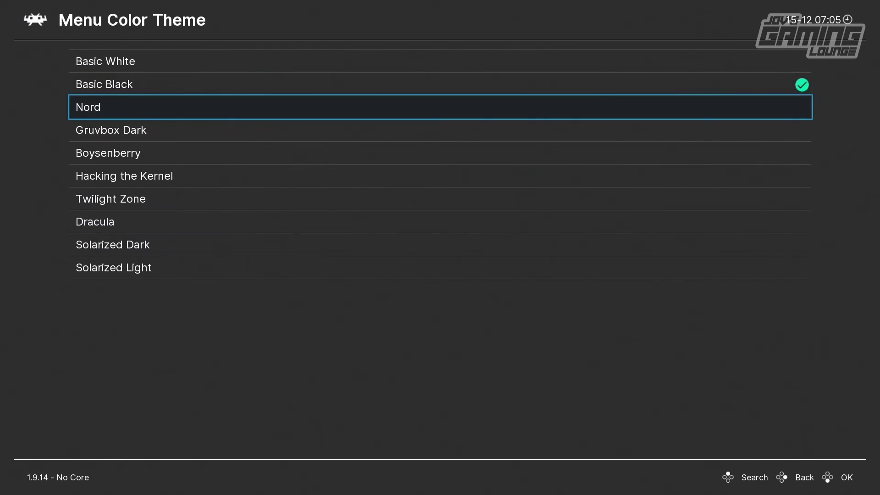
key(Return)
key(Return)
key(Down)
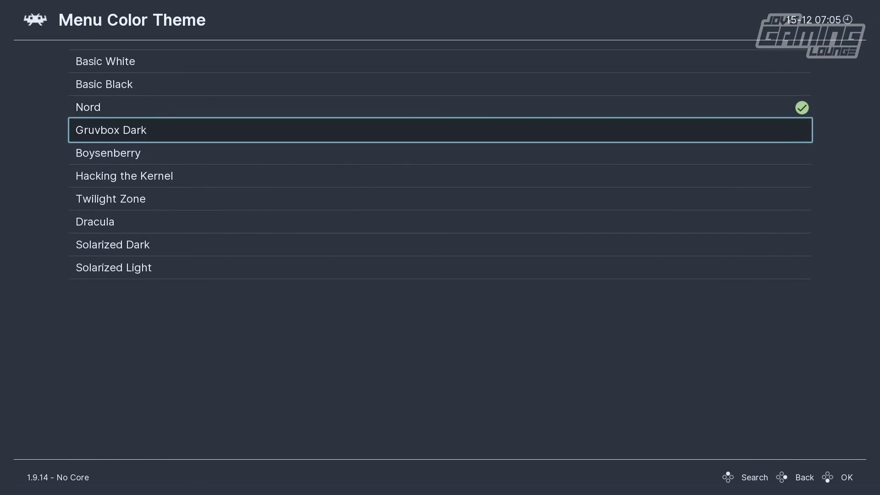
key(Return)
Try the Boysenberry and Hacking the Kernel menu color themes
key(Return)
key(Down)
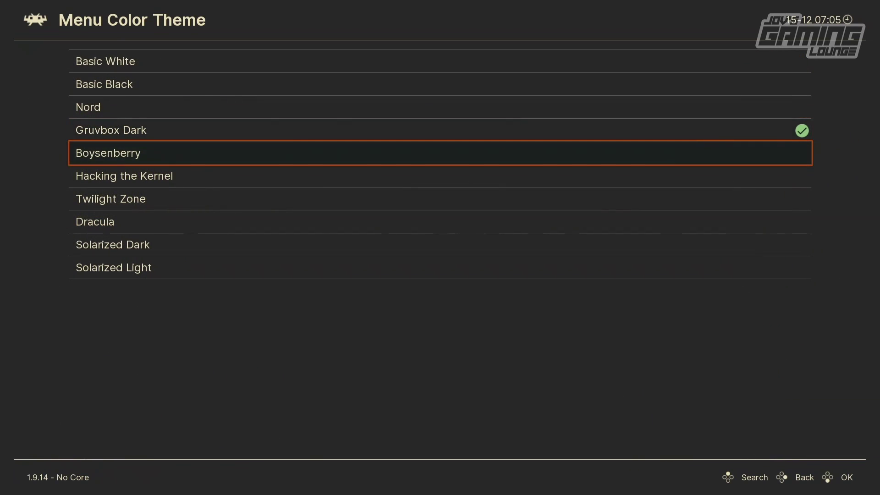
key(Return)
key(Return)
key(Down)
key(Return)
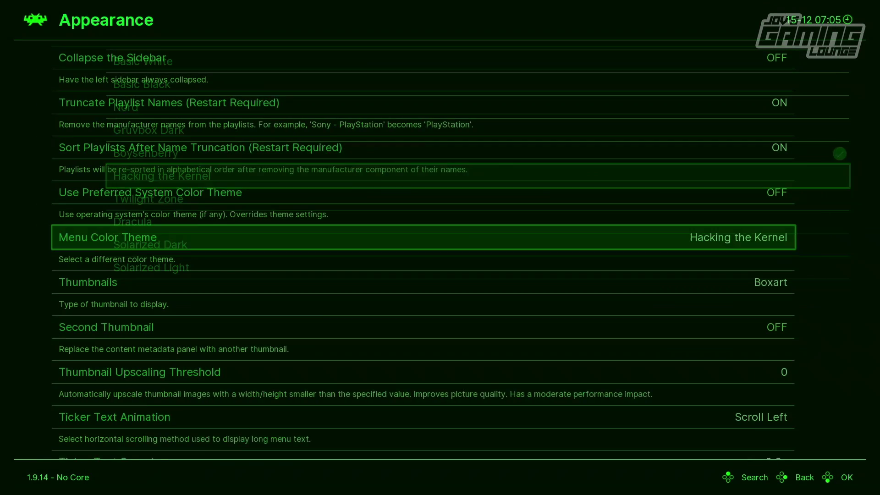
Try the Twilight Zone and Dracula menu color themes
key(Return)
key(Down)
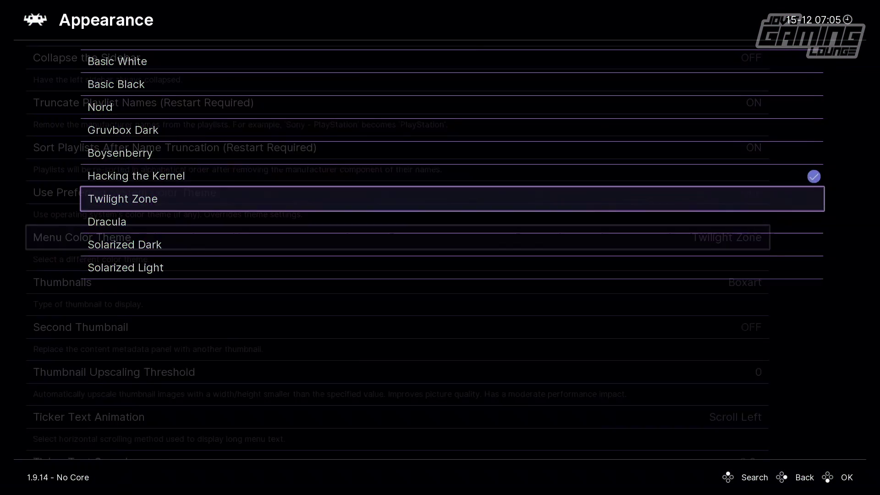
key(Return)
key(Return)
key(Down)
key(Return)
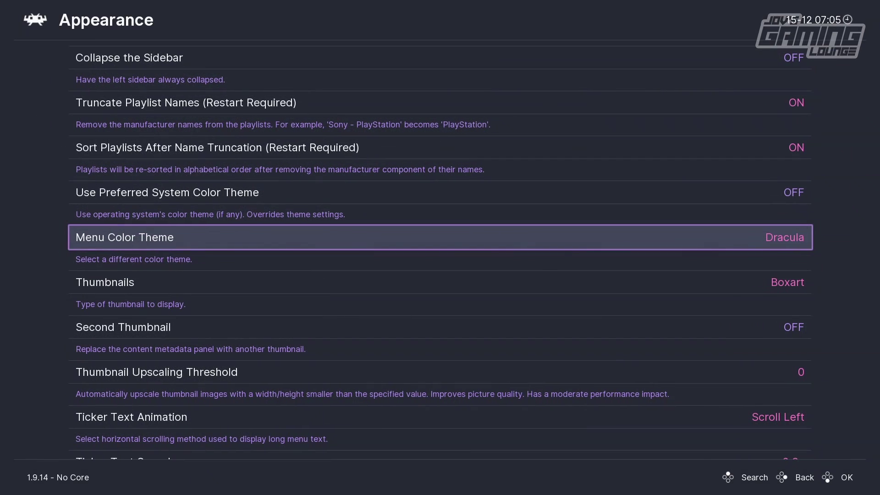
Try the Solarized Dark and Solarized Light menu color themes
key(Return)
key(Down)
key(Return)
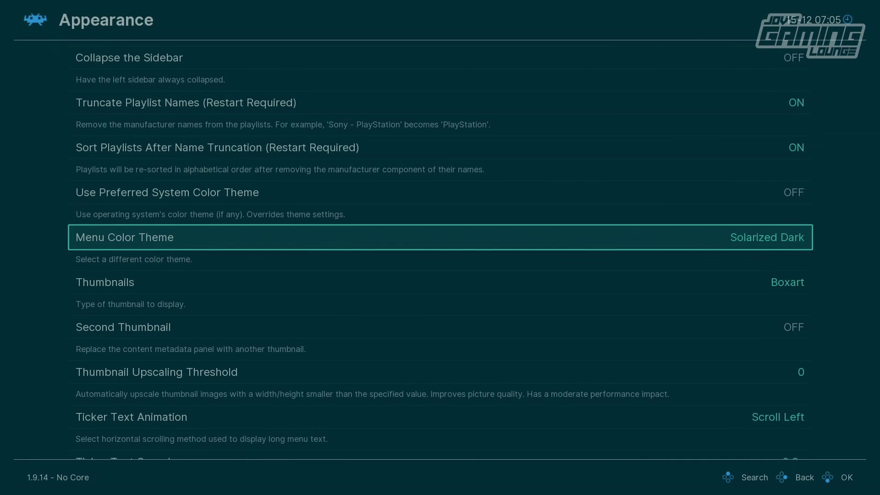
key(Down)
key(Up)
key(Return)
key(Down)
key(Return)
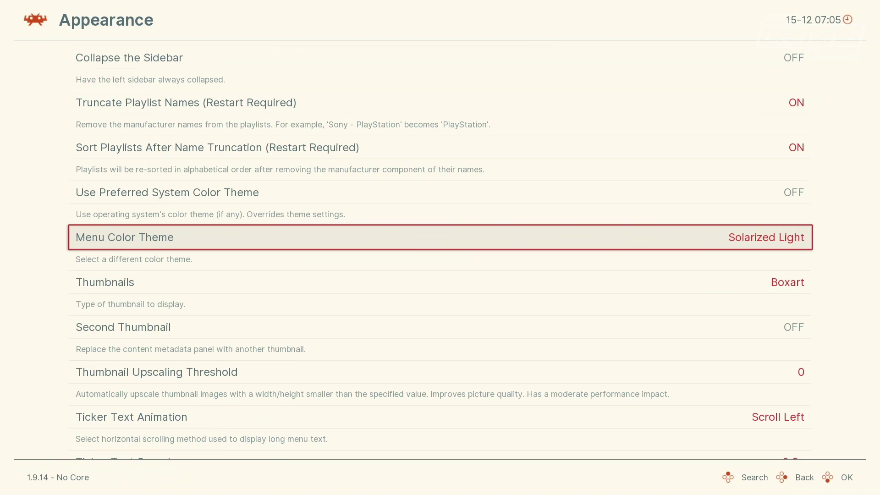
Set the menu color theme to Basic White
key(Return)
key(Down)
key(Return)
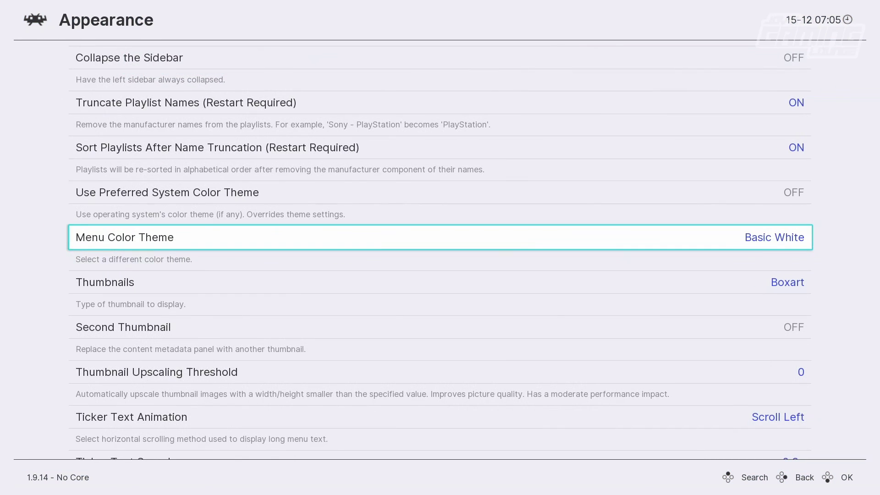
Try the Basic Black menu color theme, settle on Nord, and return to the main settings list
key(Return)
key(Down)
key(Return)
key(Return)
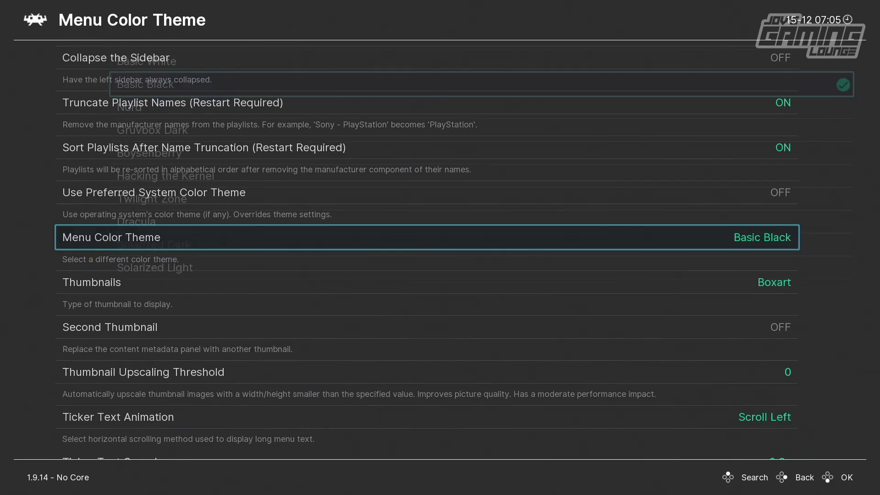
key(Down)
key(Return)
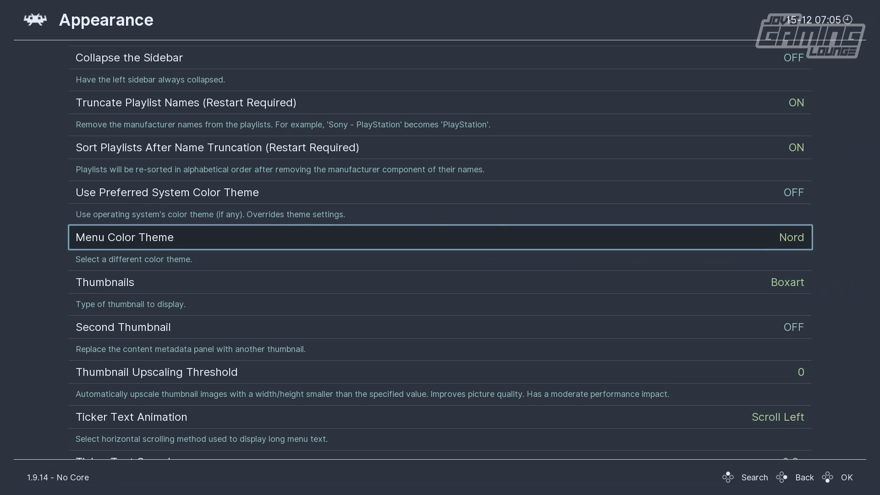
key(BackSpace)
key(BackSpace)
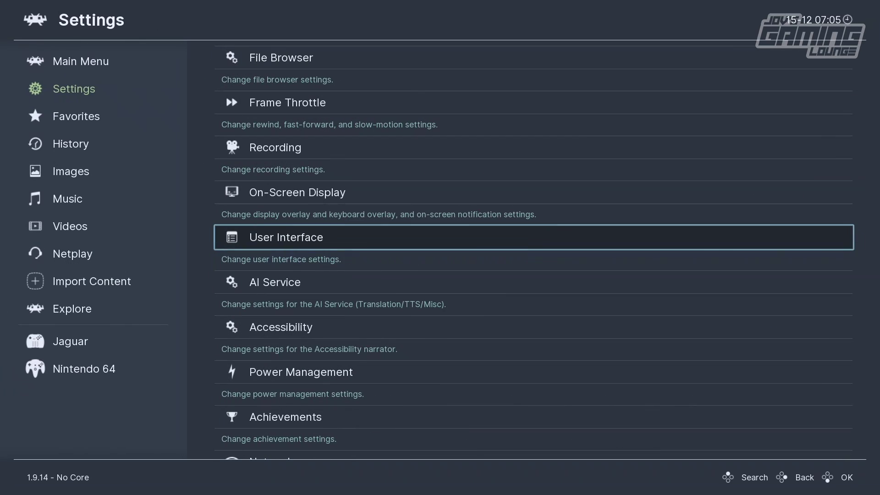
key(Up)
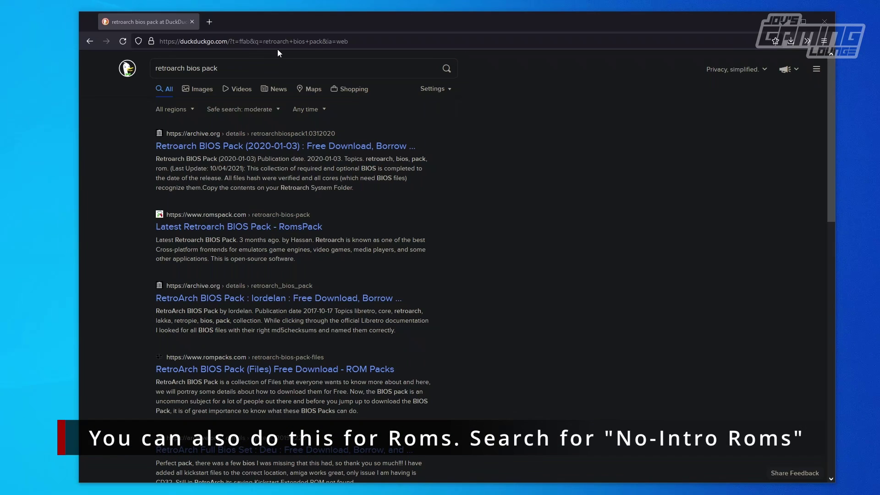
Switch to the web browser and search for "retroarch bios pack 2021"
click(268, 67)
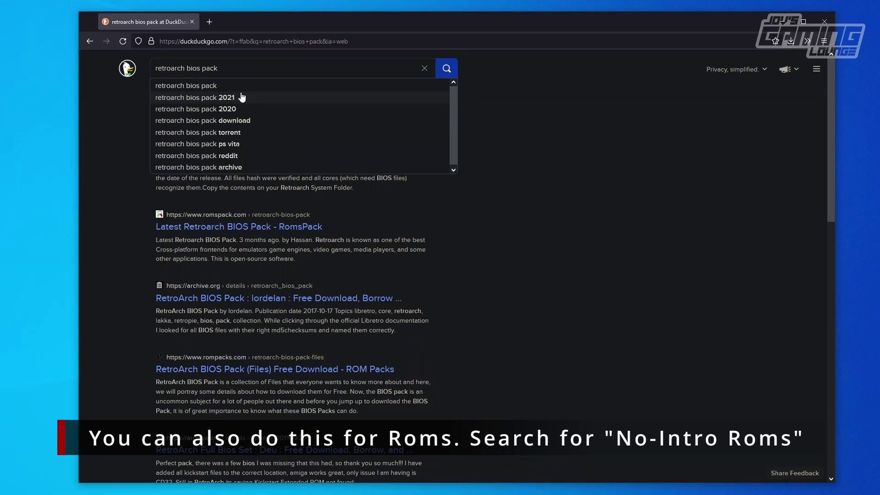
click(256, 98)
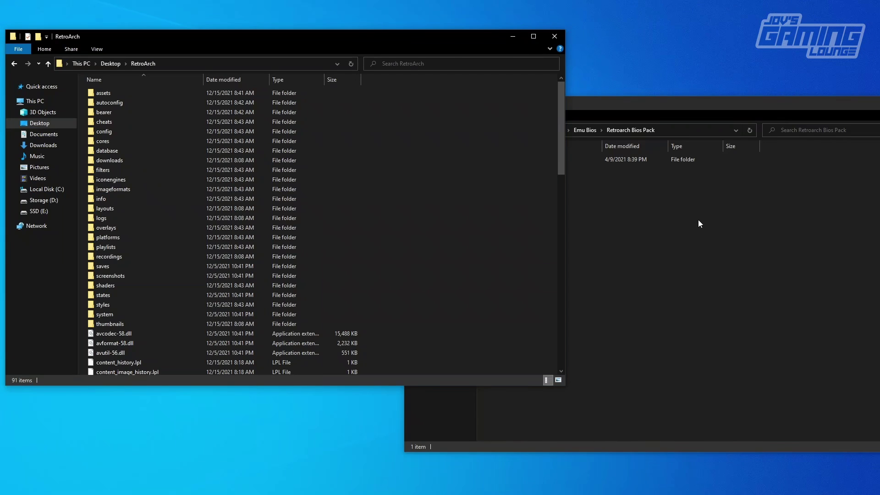
Copy the system folder from the Retroarch Bios Pack folder into the RetroArch folder on the desktop
click(542, 186)
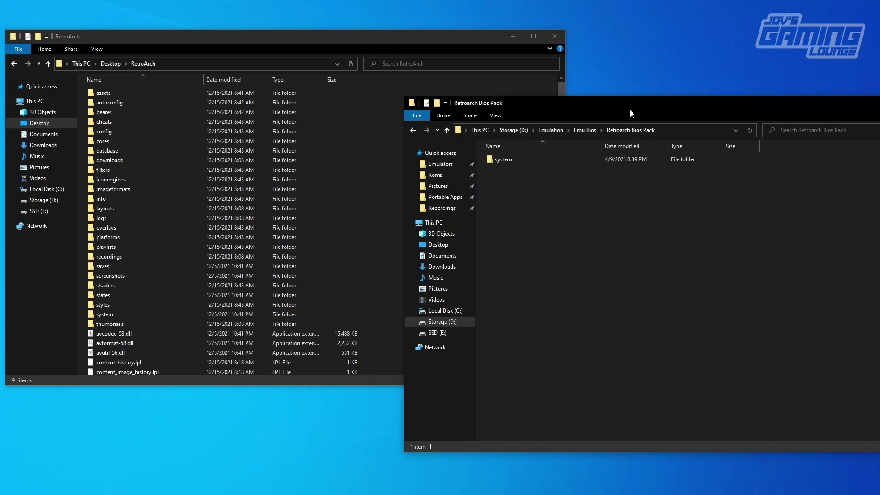
click(505, 161)
drag(506, 160, 388, 173)
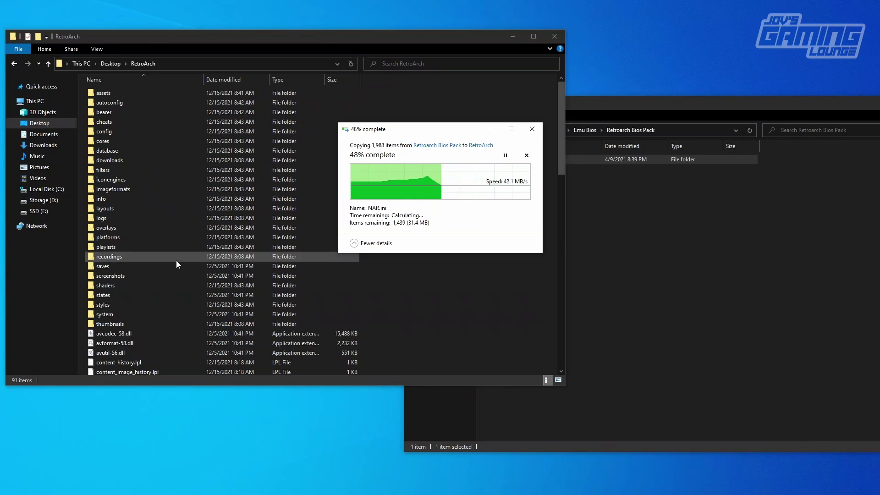
Open RetroArch's system folder and look through the copied BIOS files
double_click(111, 314)
scroll(448, 160, down, 3)
scroll(442, 174, down, 20)
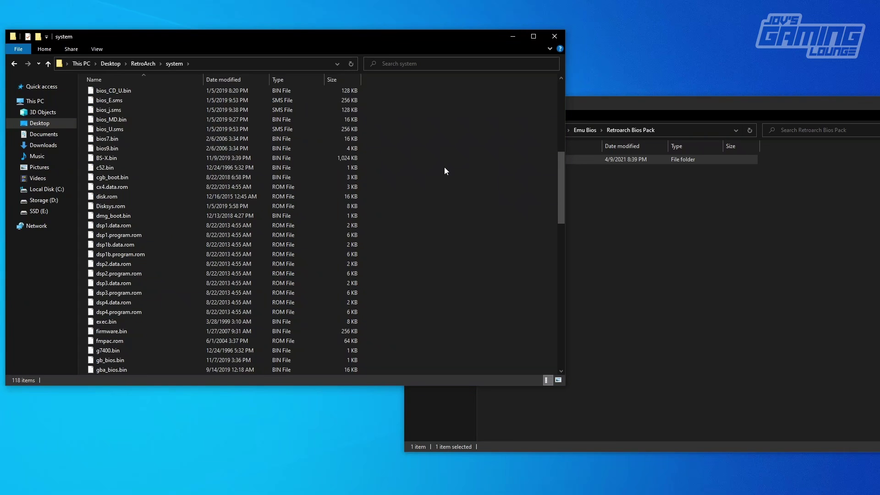
scroll(529, 169, up, 20)
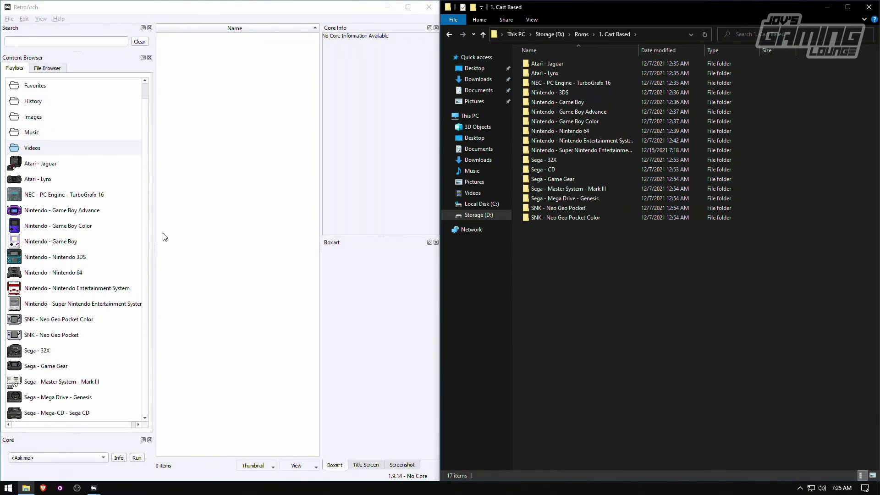
Check the games and assigned cores of several playlists in the RetroArch desktop menu, from Neo Geo Pocket to Atari - Jaguar
click(149, 238)
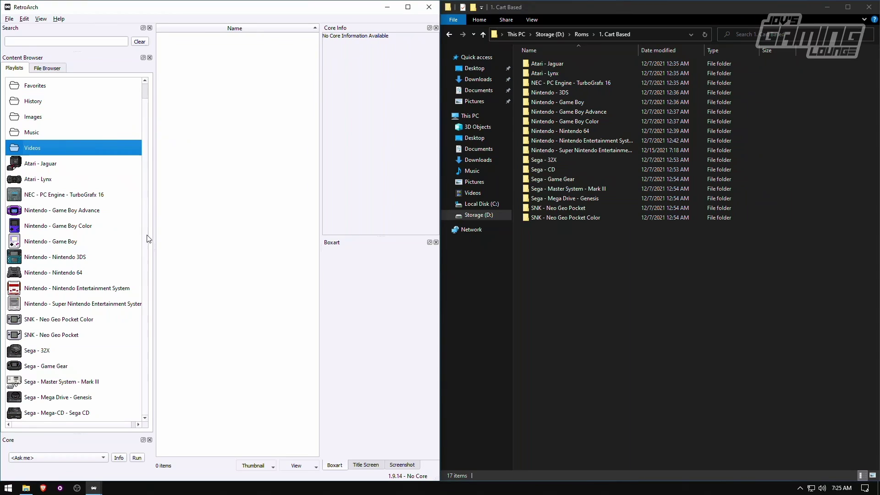
click(63, 352)
click(59, 333)
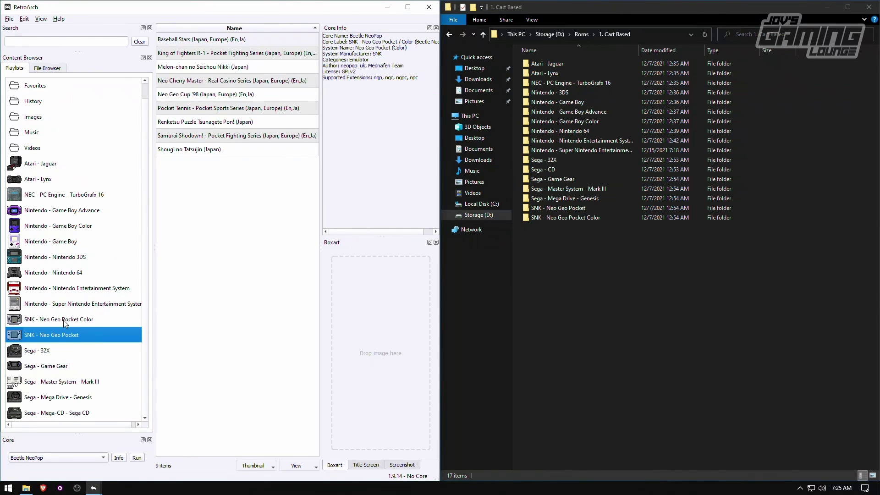
click(64, 321)
click(66, 274)
click(70, 259)
click(80, 230)
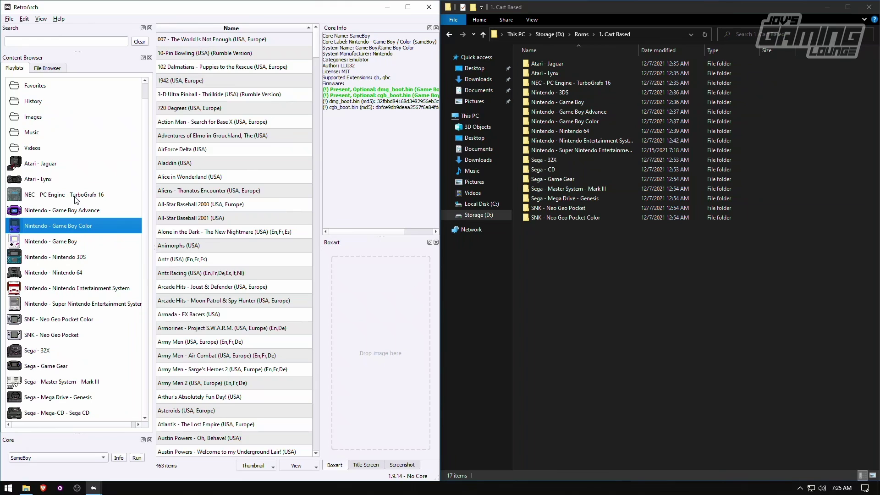
click(75, 200)
click(68, 166)
Close the RetroArch desktop menu and maximize the main RetroArch window
drag(251, 11, 510, 55)
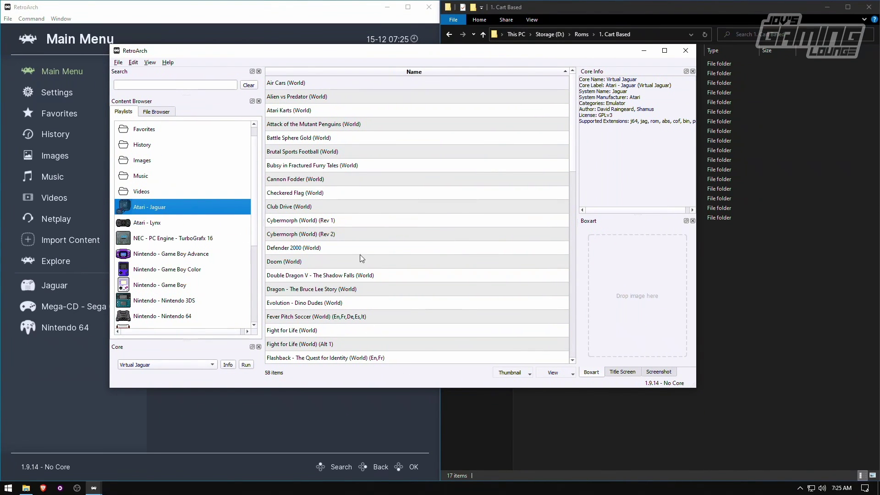
click(689, 53)
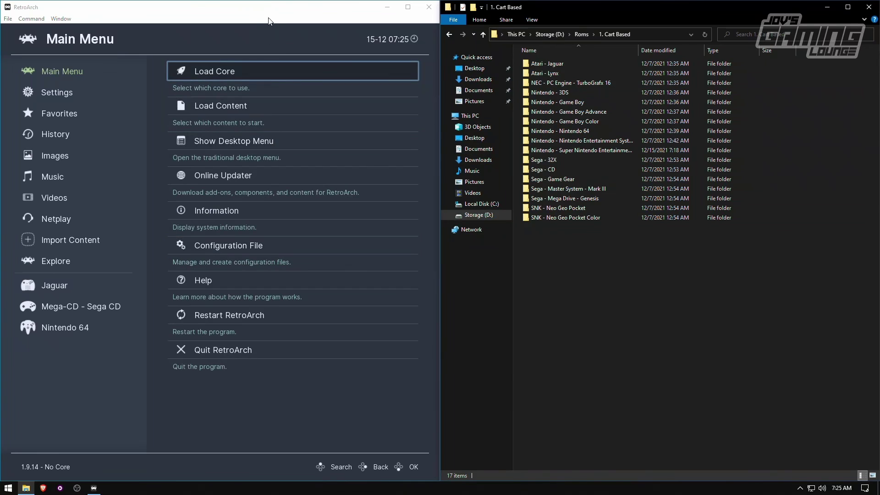
drag(279, 6, 504, 1)
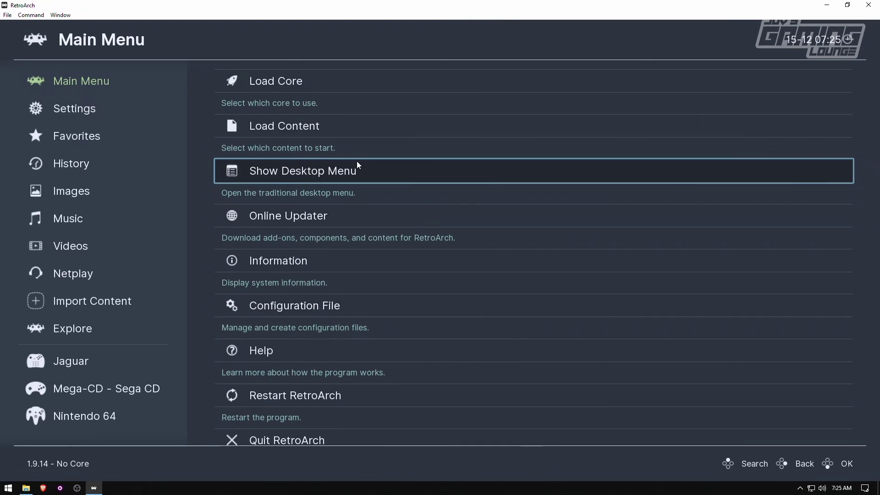
Restart RetroArch to reload the playlists and switch it to full screen
scroll(358, 165, down, 6)
scroll(356, 161, down, 1)
scroll(357, 161, up, 2)
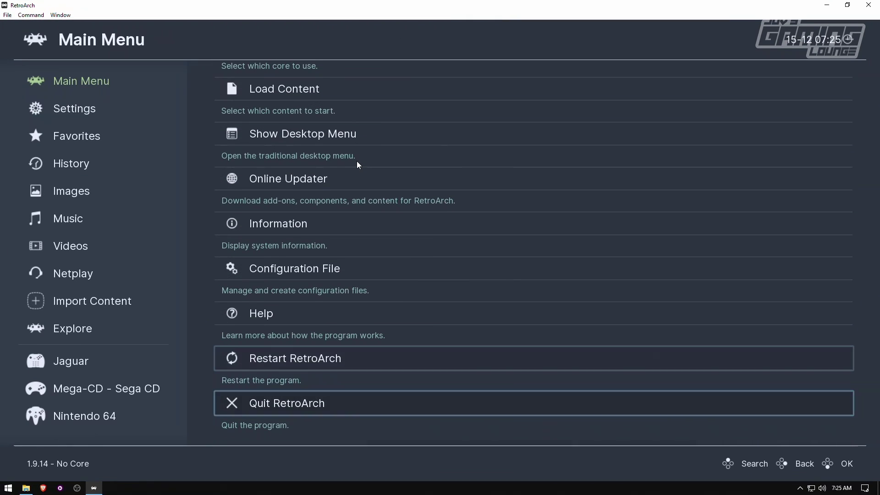
key(Return)
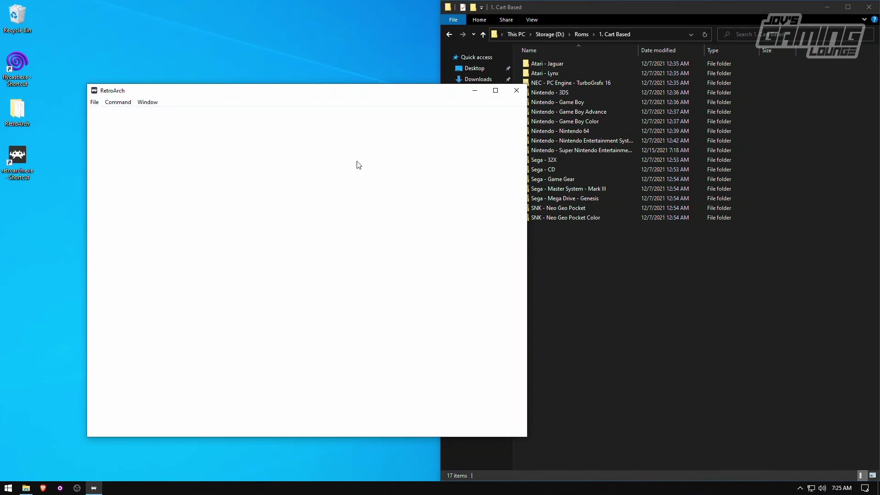
key(f)
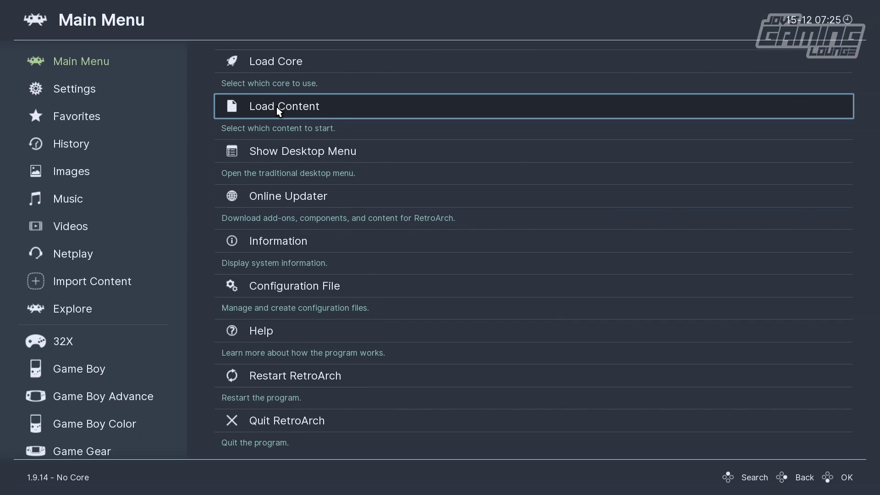
Look through the system playlists in the sidebar, down to Nintendo Entertainment System and back to 32X
scroll(140, 196, down, 12)
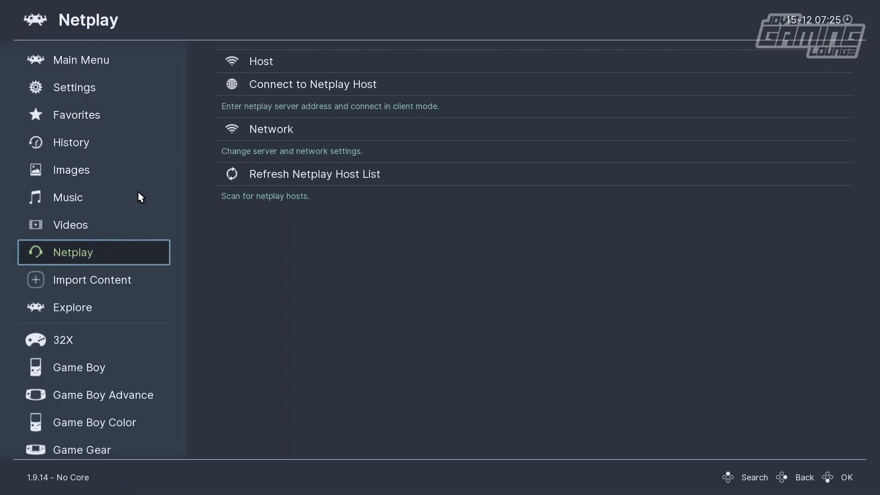
scroll(139, 196, down, 7)
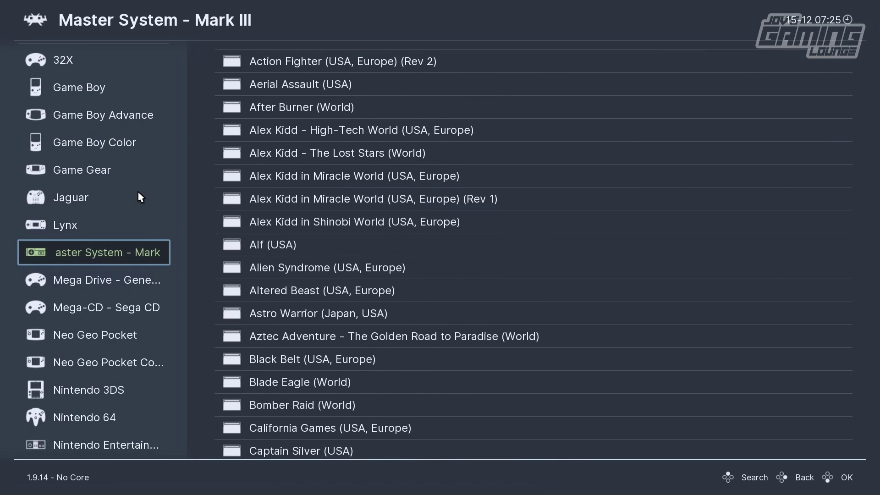
scroll(140, 196, down, 6)
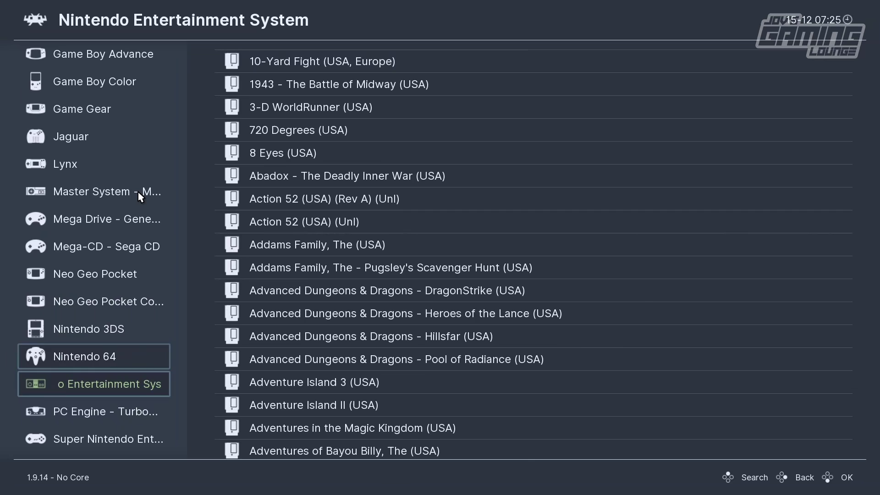
scroll(140, 196, down, 1)
scroll(139, 197, up, 8)
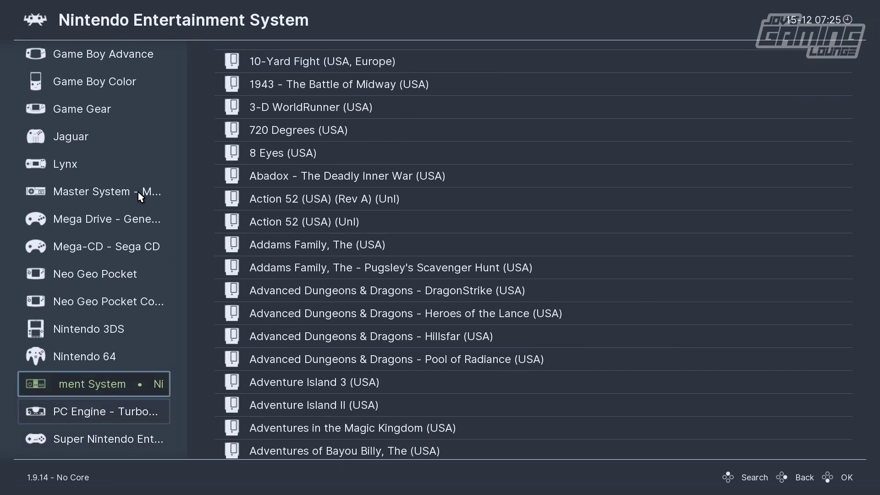
scroll(140, 196, up, 7)
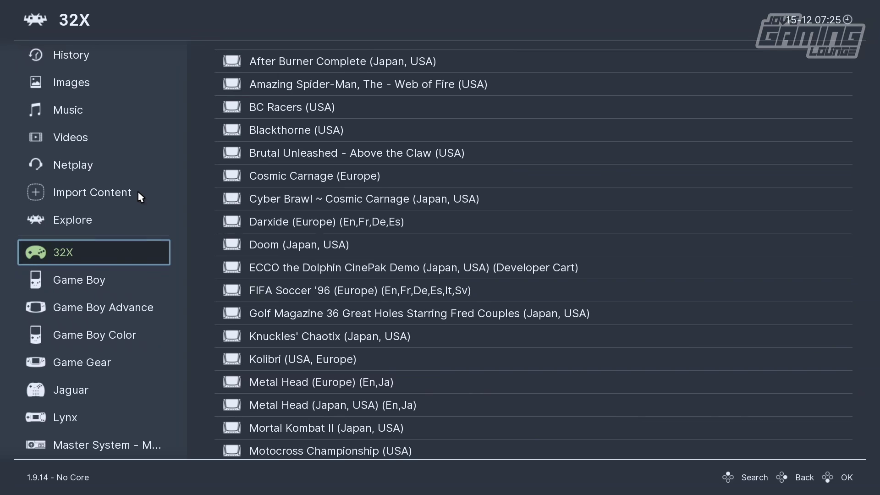
Launch RBI Baseball '95 (USA) from the 32X playlist
key(Down)
key(Up)
key(Right)
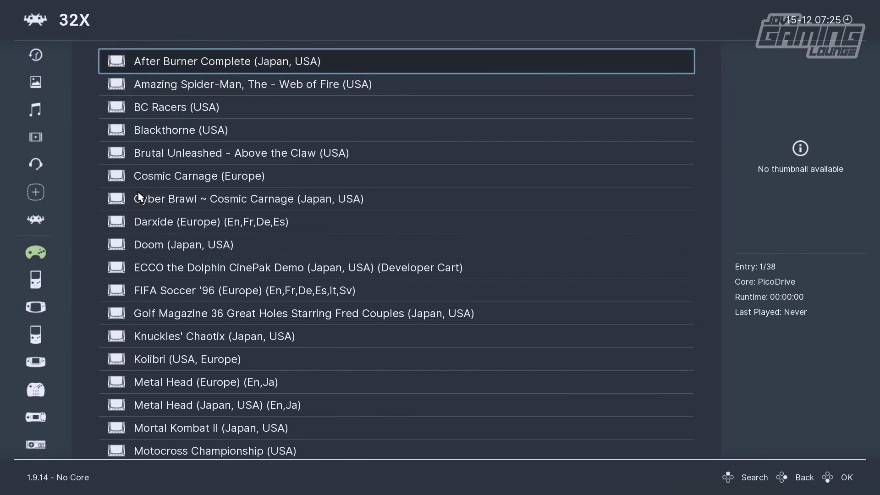
key(Down)
key(Down)
key(Down)
key(Down)
key(Down)
key(Down)
key(Down)
key(Down)
key(Down)
key(Down)
key(Down)
key(Down)
key(Down)
key(Down)
key(Down)
key(Down)
key(Down)
key(Down)
key(Down)
key(Down)
key(Down)
key(Down)
key(Down)
key(Down)
key(Down)
key(Down)
key(Down)
key(Up)
key(Up)
key(Up)
key(Up)
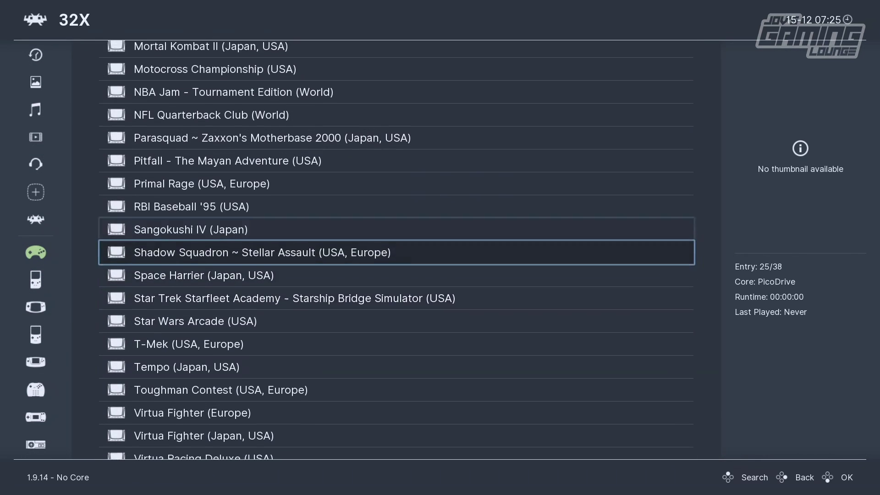
key(Return)
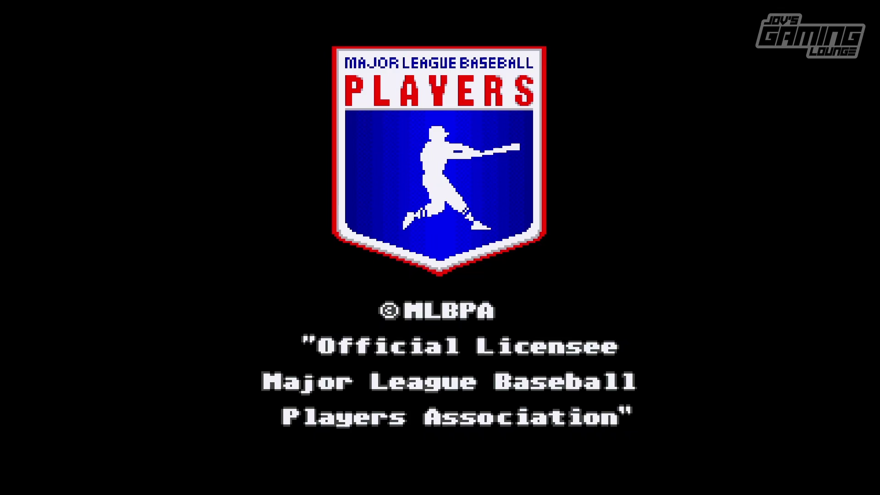
Close the running 32X game and return to the playlists in the sidebar
key(F1)
key(Down)
key(Down)
key(Return)
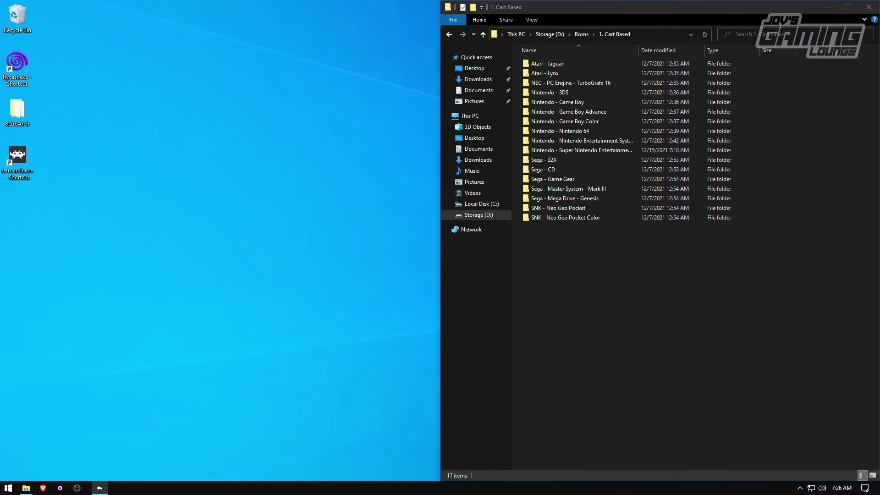
key(BackSpace)
key(BackSpace)
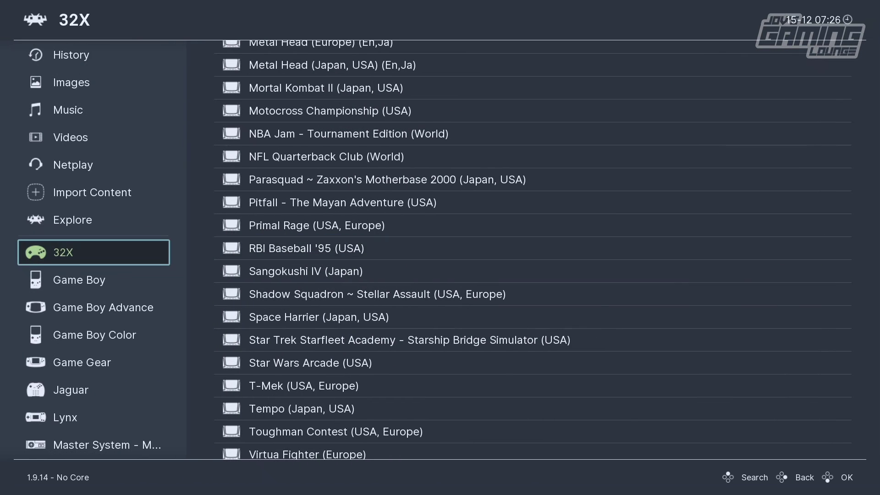
Launch Bimini Run (USA) from the Mega Drive - Genesis playlist
key(Down)
key(Down)
key(Down)
key(Down)
key(Down)
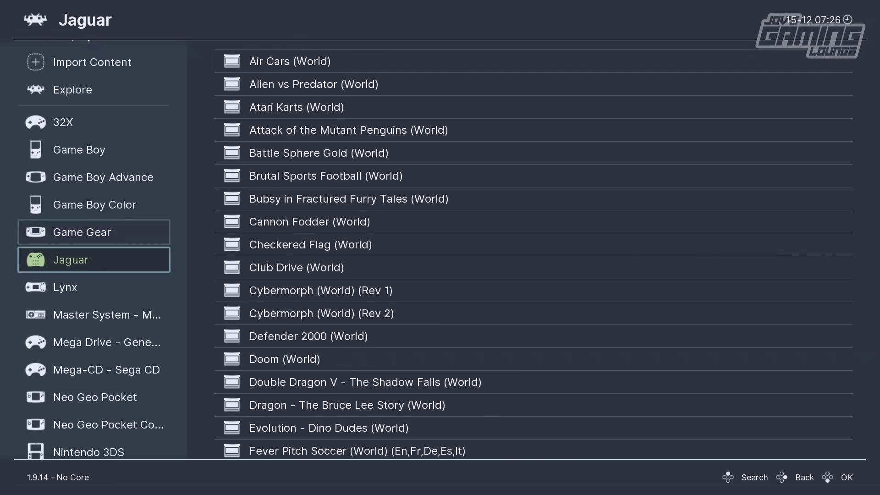
key(Down)
key(Down)
key(Down)
key(Down)
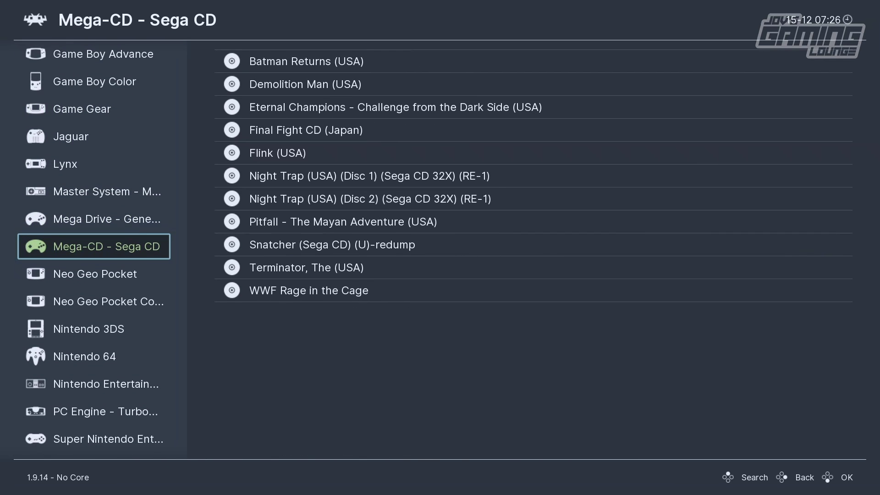
key(Up)
key(Right)
key(Down)
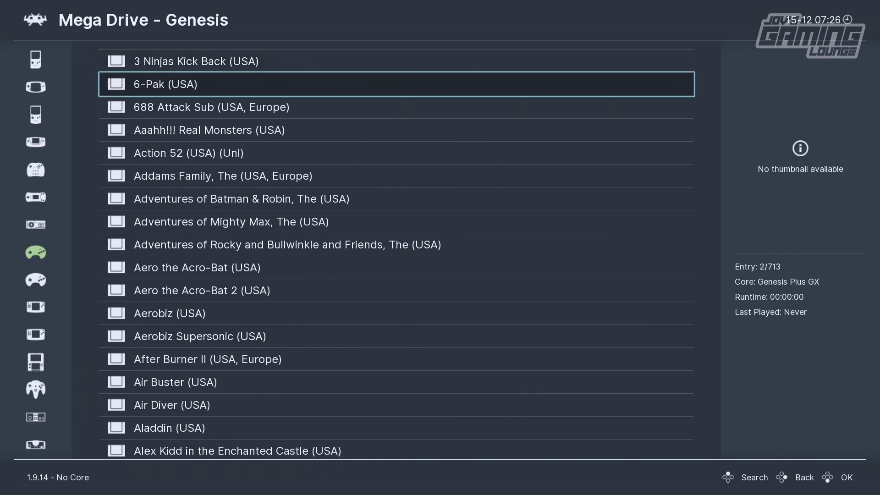
key(Down)
key(Down)
key(Down)
key(Down)
key(Down)
key(Down)
key(Down)
key(Down)
key(Down)
key(Down)
key(Down)
key(Down)
key(Down)
key(Down)
key(Down)
key(Down)
key(Down)
key(Down)
key(Down)
key(Down)
key(Down)
key(Down)
key(Down)
key(Down)
key(Down)
key(Down)
key(Down)
key(Down)
key(Down)
key(Down)
key(Down)
key(Down)
key(Down)
key(Down)
key(Down)
key(Down)
key(Down)
key(Down)
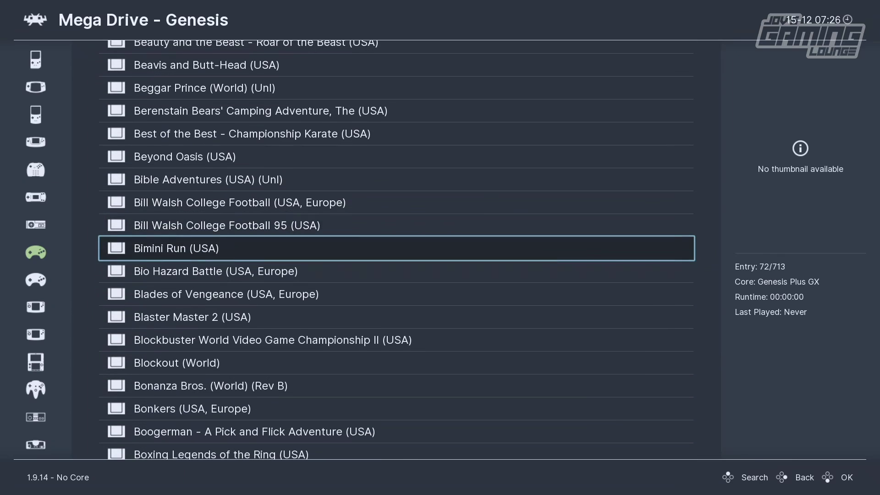
key(Return)
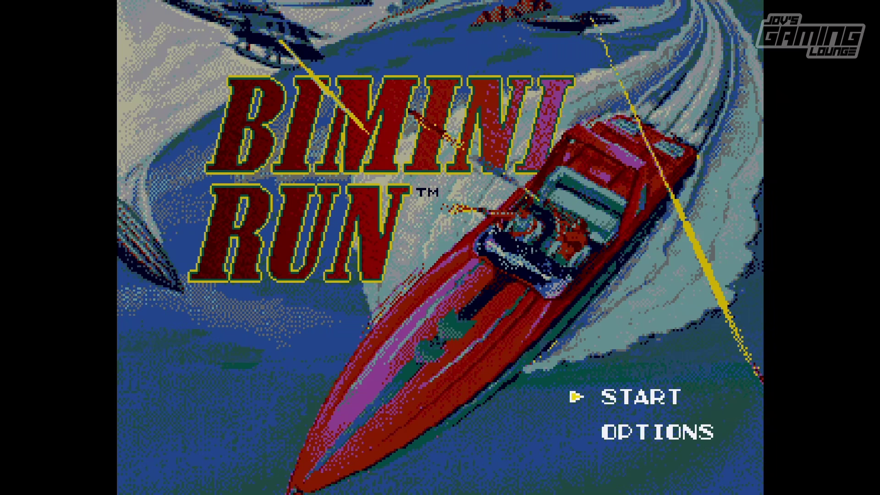
Close the running Bimini Run game and return to its playlist entry
key(F1)
key(Down)
key(Down)
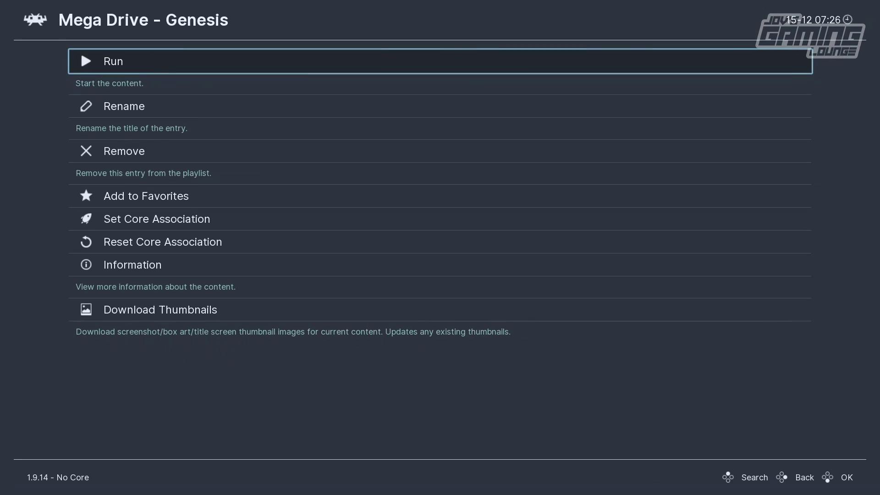
Leave the Mega Drive - Genesis playlist entry and switch to the Super Nintendo Entertainment System playlist
key(BackSpace)
key(Left)
key(Down)
key(Down)
key(Down)
key(Down)
key(Down)
key(Down)
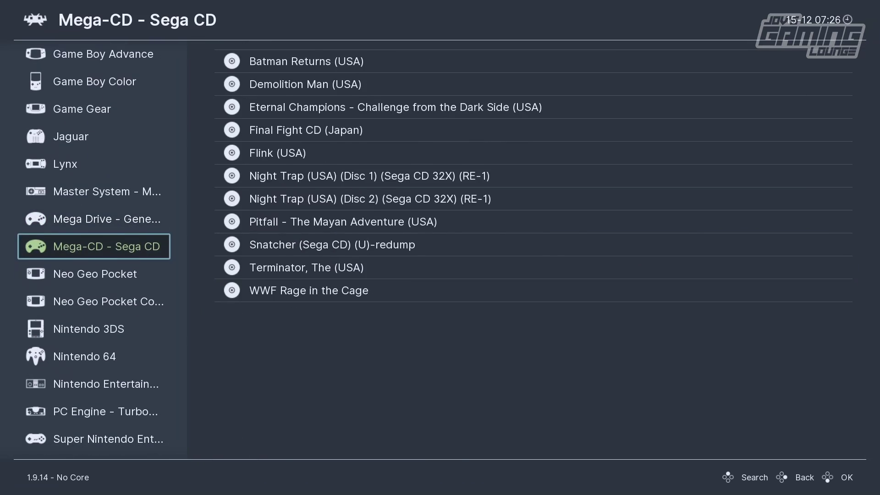
key(Down)
key(Down)
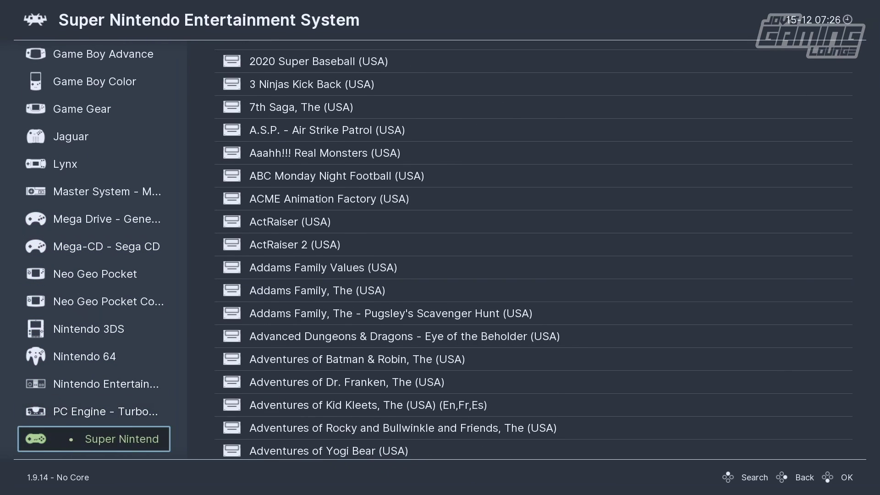
Browse the Super Nintendo Entertainment System playlist backwards from its end and launch one of its games
key(Right)
key(Up)
key(Up)
key(Up)
key(Up)
key(Up)
key(Up)
key(Up)
key(Up)
key(Up)
key(Up)
key(Up)
key(Up)
key(Up)
key(Up)
key(Up)
key(Up)
key(Up)
key(Up)
key(Up)
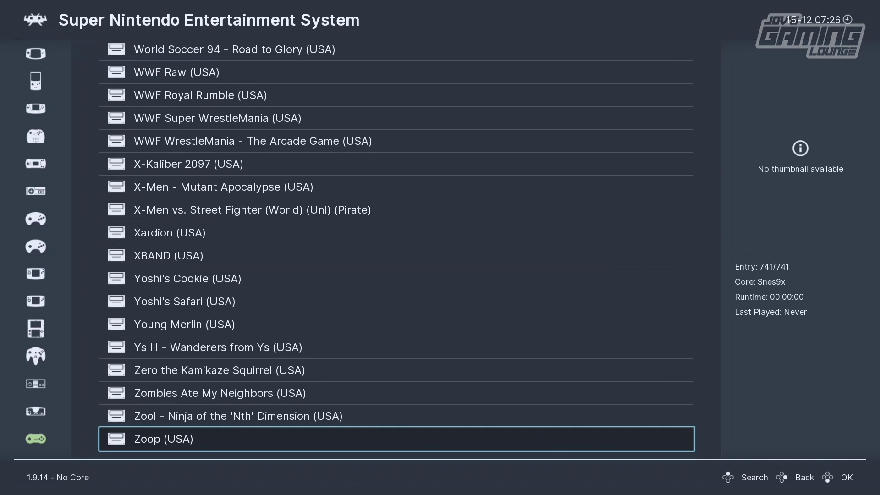
key(Down)
key(Down)
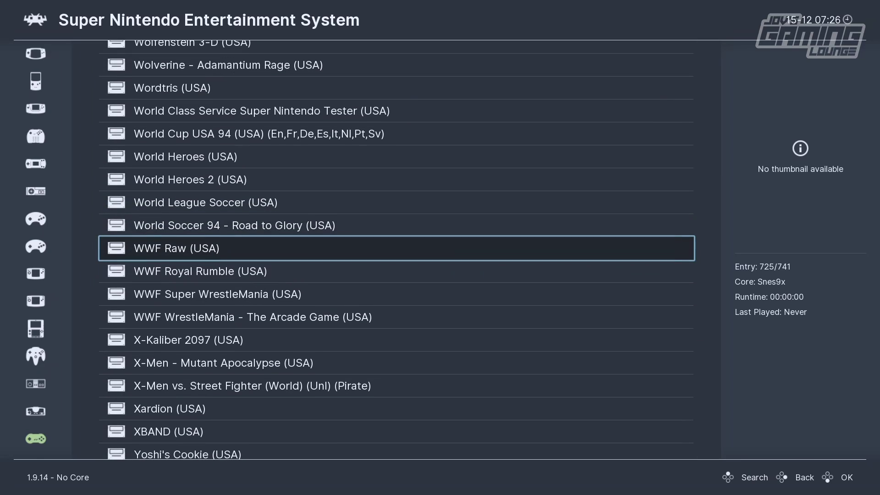
key(Up)
key(Up)
key(Up)
key(Up)
key(Up)
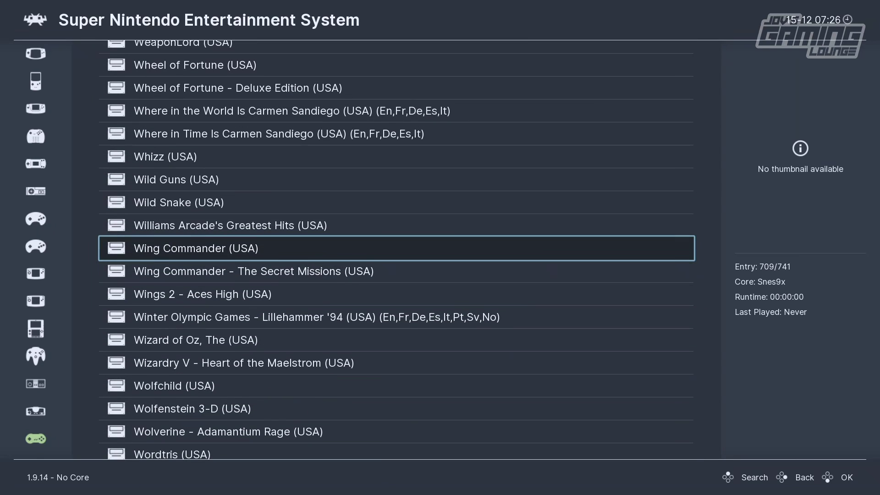
key(Up)
key(Up)
key(Up)
key(Up)
key(Up)
key(Up)
key(Up)
key(Up)
key(Up)
key(Up)
key(Up)
key(Up)
key(Up)
key(Up)
key(Up)
key(Up)
key(Up)
key(Up)
key(Up)
key(Up)
key(Return)
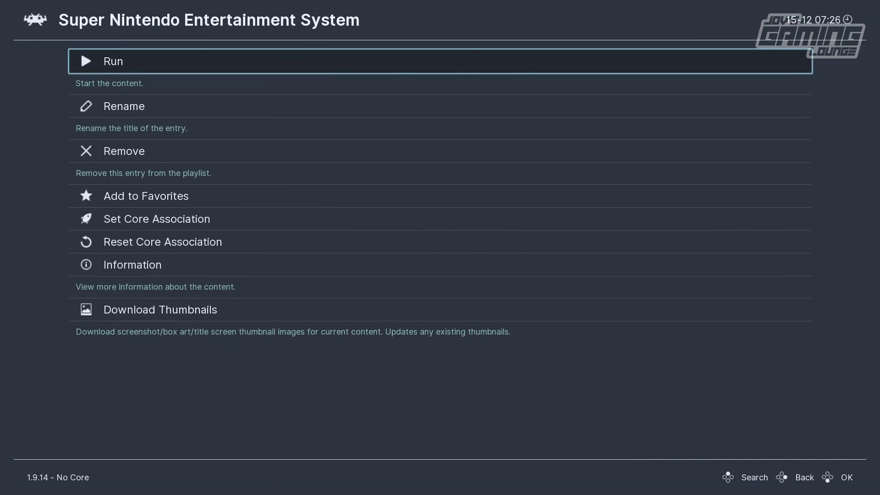
key(alt+Tab)
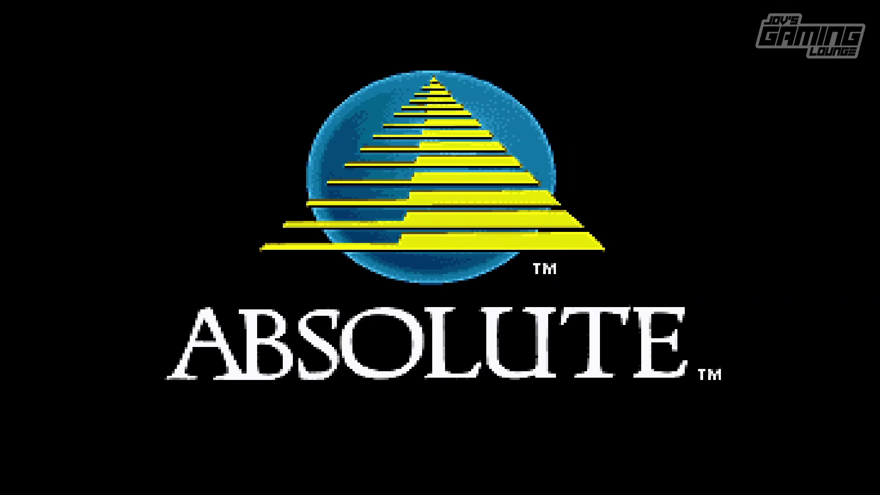
Close the running Super Nintendo game and leave its playlist entry
key(F1)
key(Down)
key(Down)
key(Return)
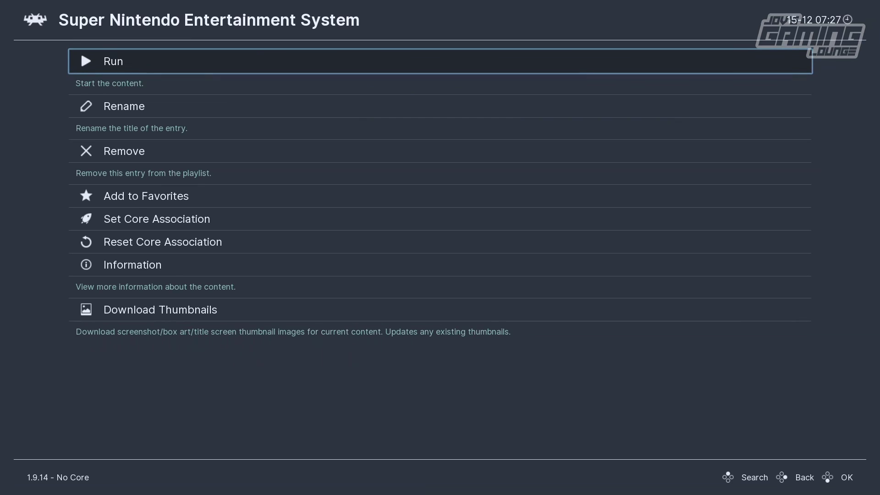
key(Escape)
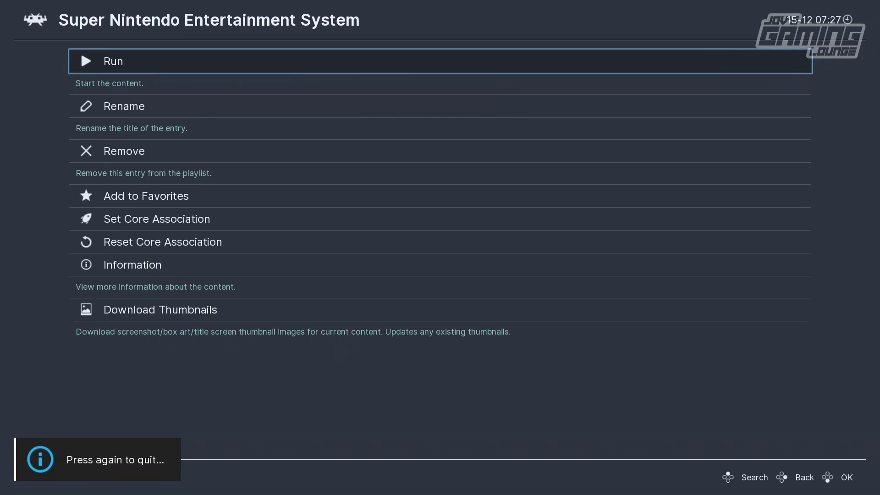
key(BackSpace)
Look through the sidebar's categories and system playlists, including PC Engine - TurboGrafx 16
key(Down)
key(Down)
key(Down)
key(Down)
key(Down)
key(Down)
key(Down)
key(Down)
key(Down)
key(Down)
key(Down)
key(Down)
key(Down)
key(Down)
key(Down)
key(Down)
key(Down)
key(Down)
key(Down)
key(Down)
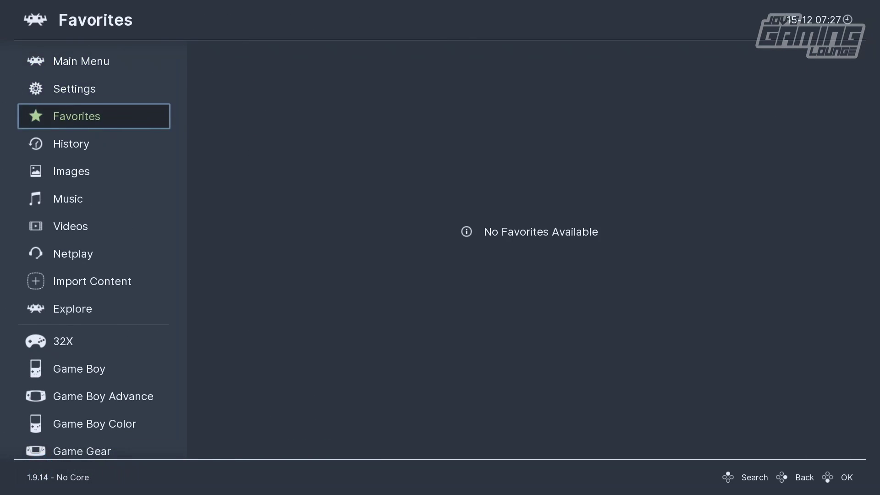
key(Up)
key(Down)
key(Down)
key(Down)
key(Down)
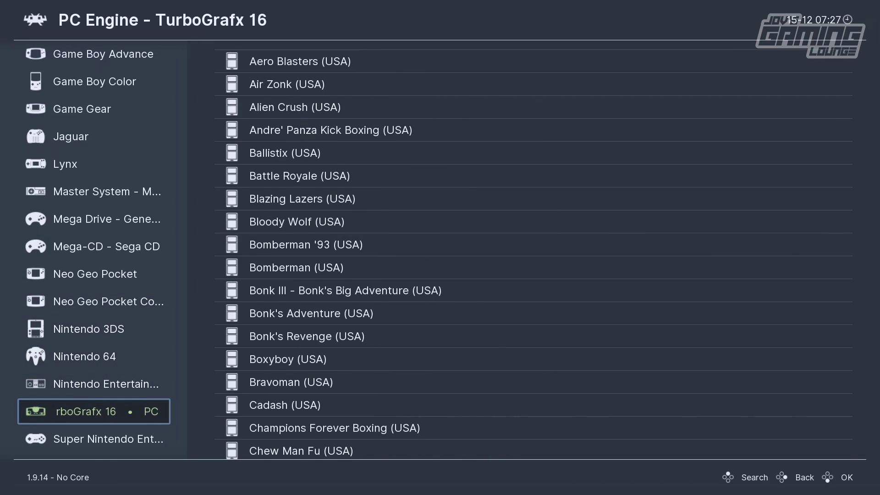
key(Up)
key(Up)
key(Up)
key(Up)
key(Up)
key(Up)
key(Up)
key(Up)
key(Up)
key(Up)
key(Up)
key(Up)
key(Up)
key(Up)
key(Up)
key(Up)
key(Up)
key(Up)
key(Up)
key(Up)
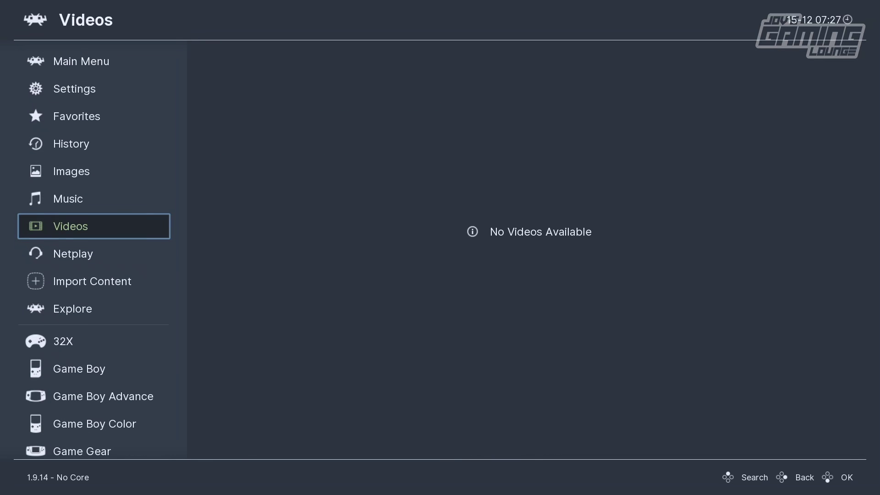